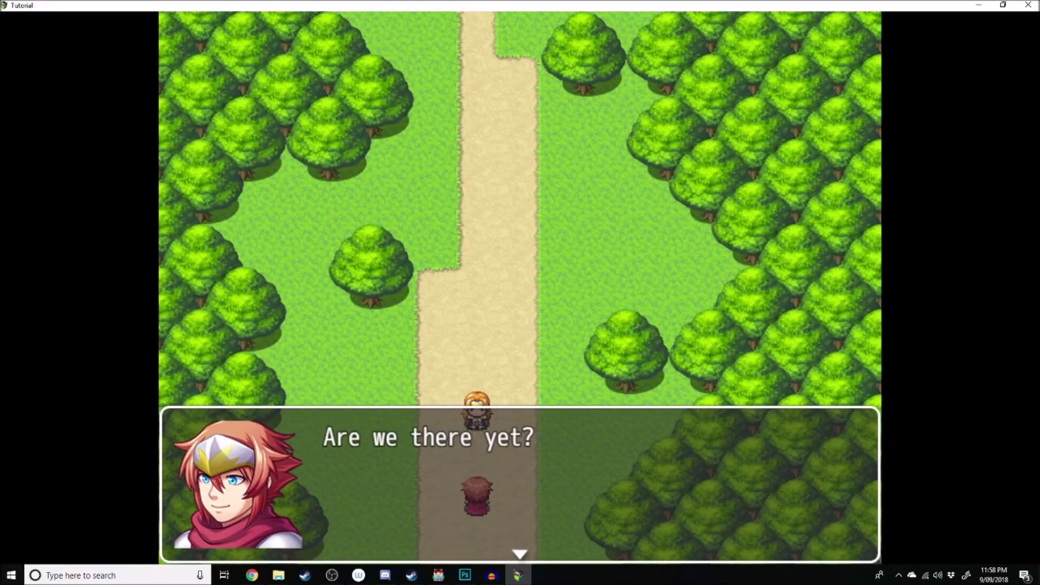
Step: Advance the cutscene dialogue to its next line and close the playtest game
{"action": "key", "text": "Return"}
{"action": "key", "text": "Return"}
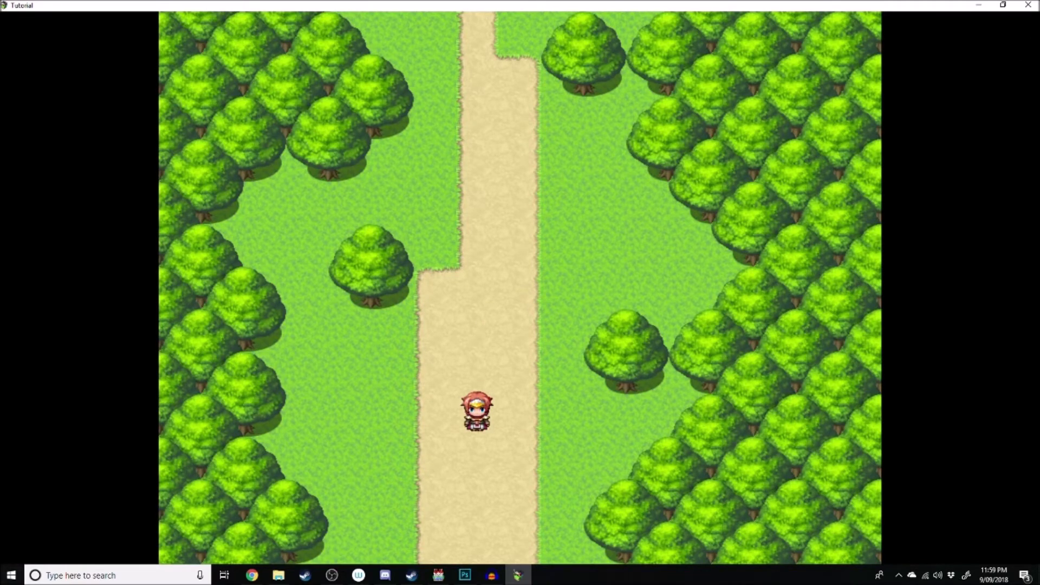
{"action": "left_click", "coordinate": [331, 575]}
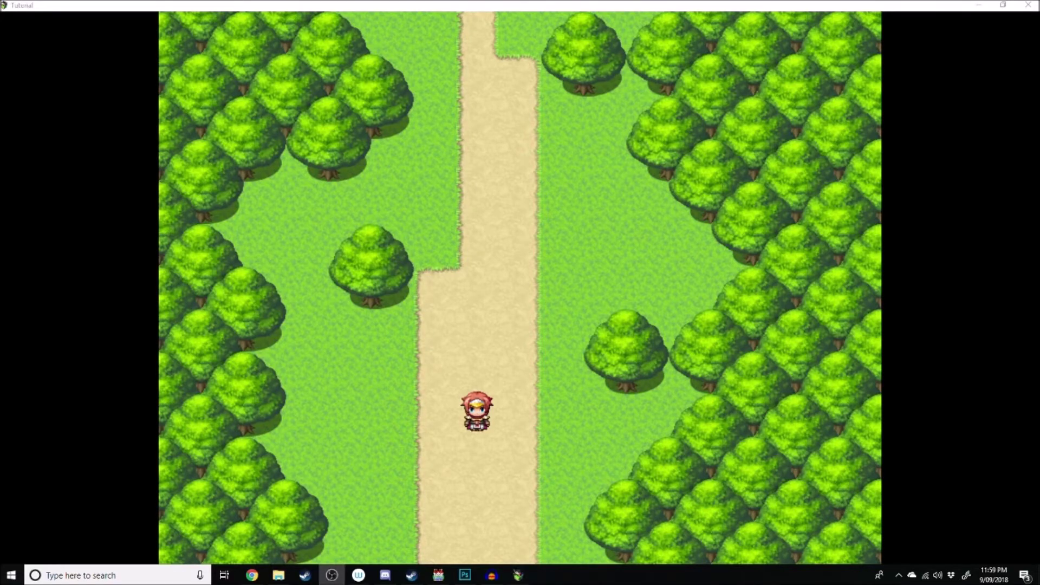
{"action": "left_click", "coordinate": [1028, 5]}
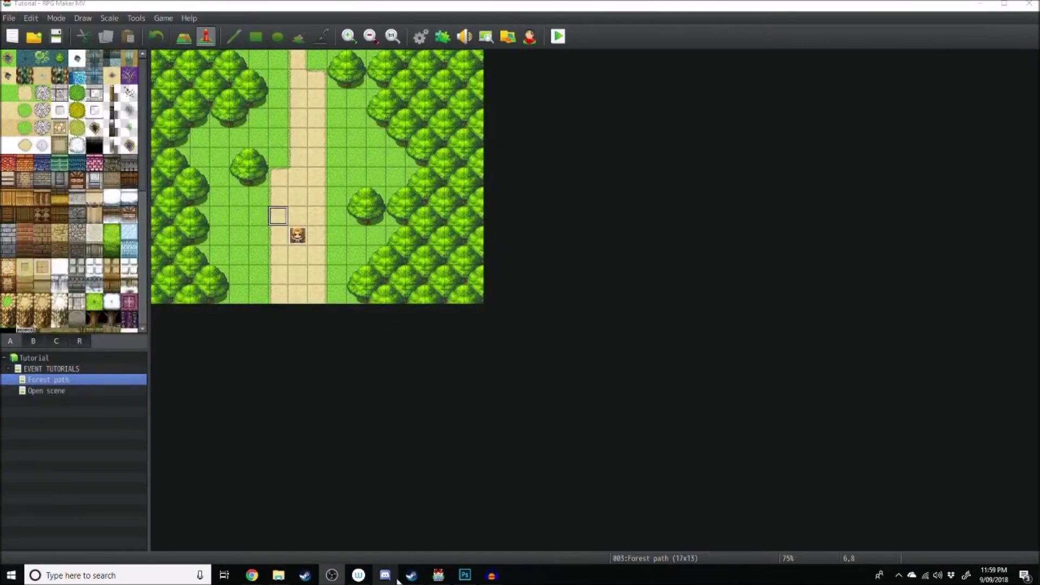
Step: Switch to the blank Untitled-1 document in Photoshop after briefly checking the audio editor
{"action": "left_click", "coordinate": [465, 575]}
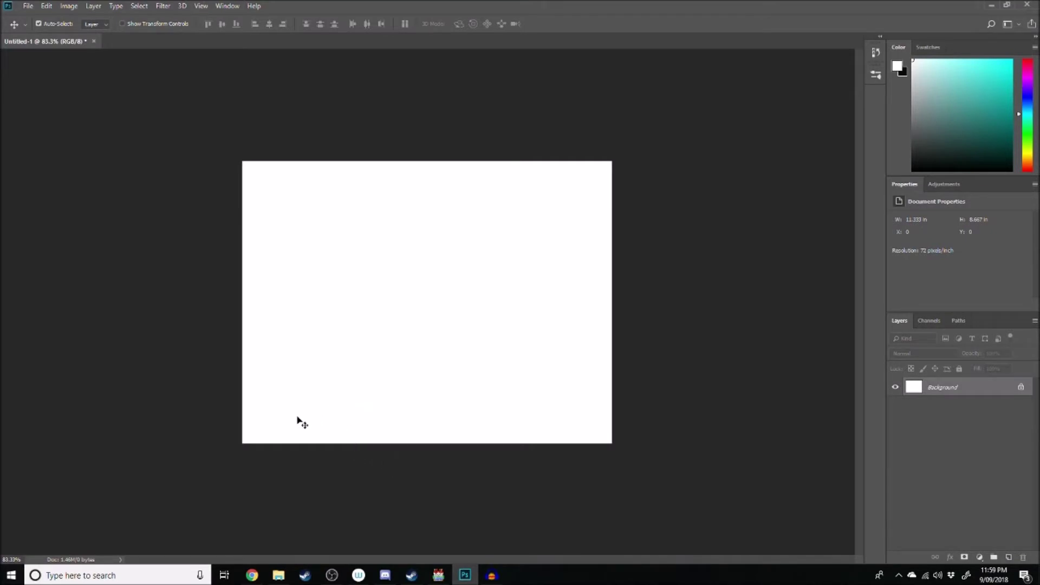
{"action": "left_click", "coordinate": [488, 577]}
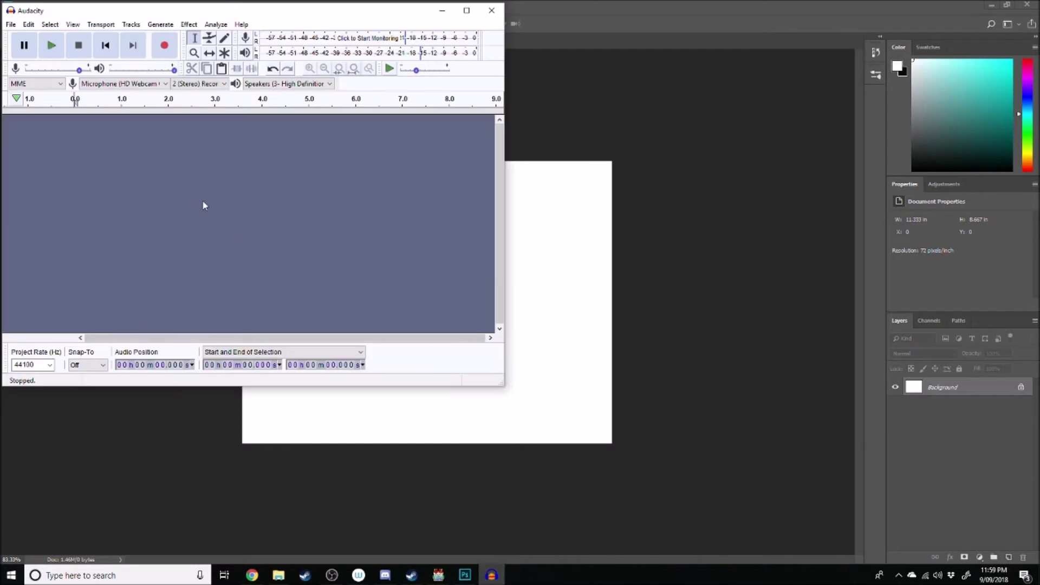
{"action": "left_click", "coordinate": [638, 171]}
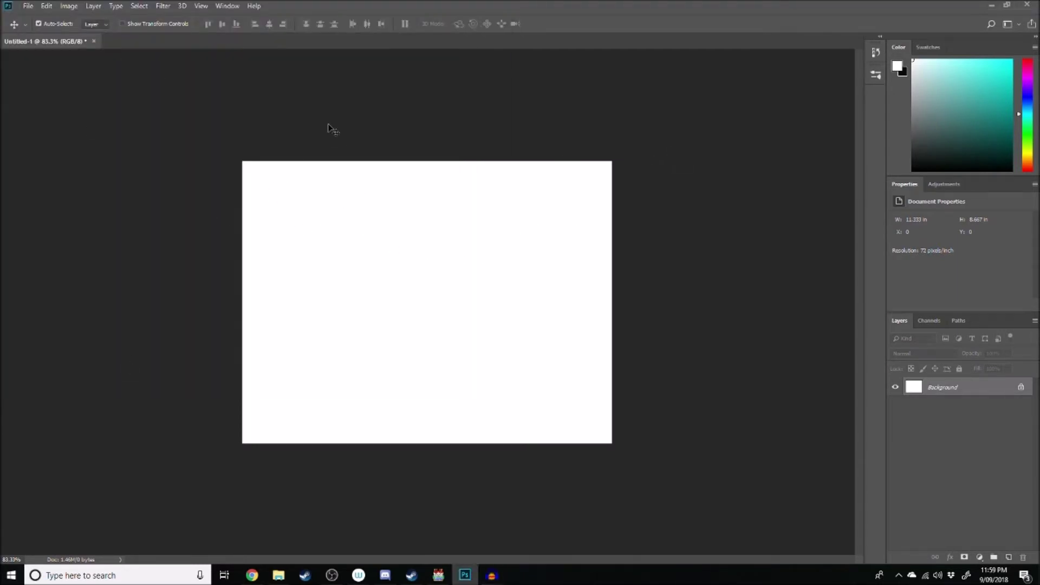
{"action": "left_click", "coordinate": [28, 6]}
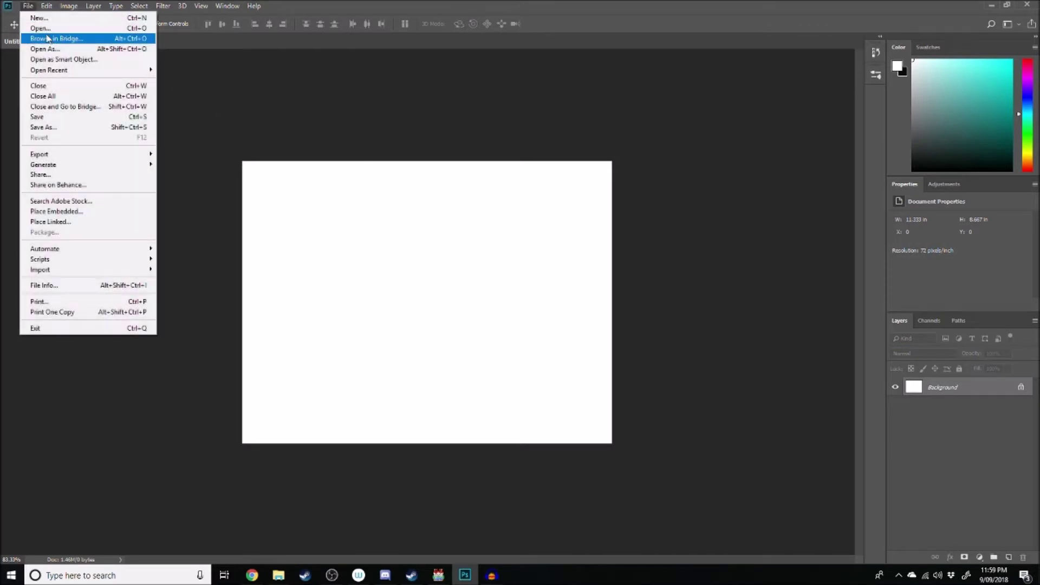
Step: Open Dirt2.png from the battlebacks1 folder
{"action": "left_click", "coordinate": [33, 26]}
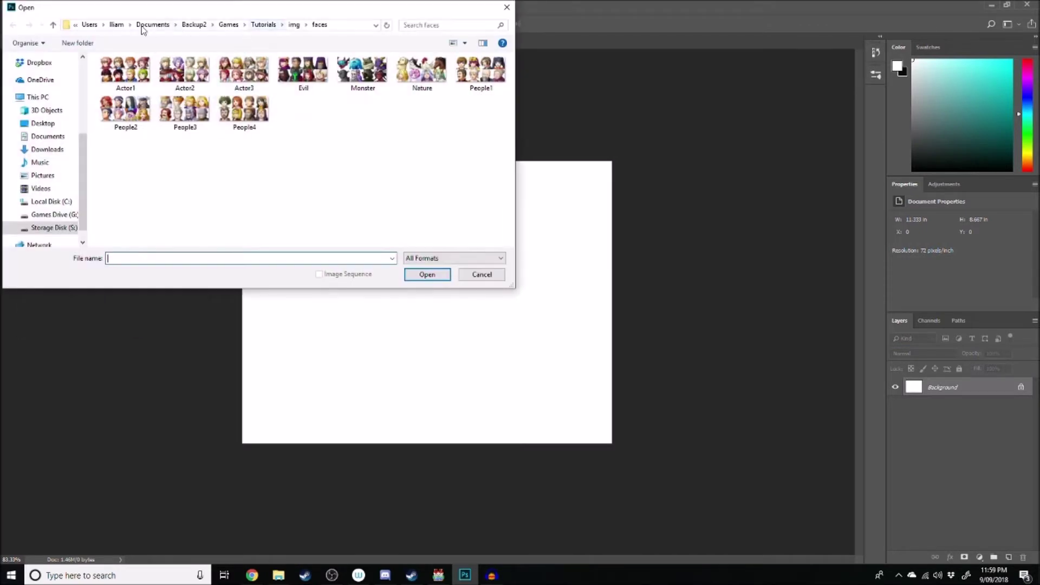
{"action": "left_click", "coordinate": [294, 25]}
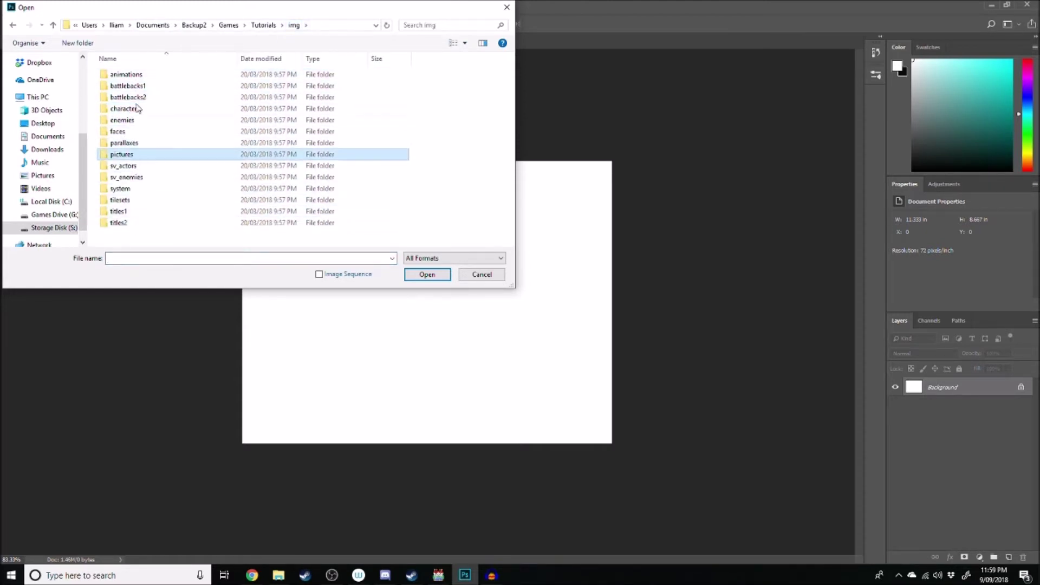
{"action": "double_click", "coordinate": [137, 88]}
{"action": "double_click", "coordinate": [290, 189]}
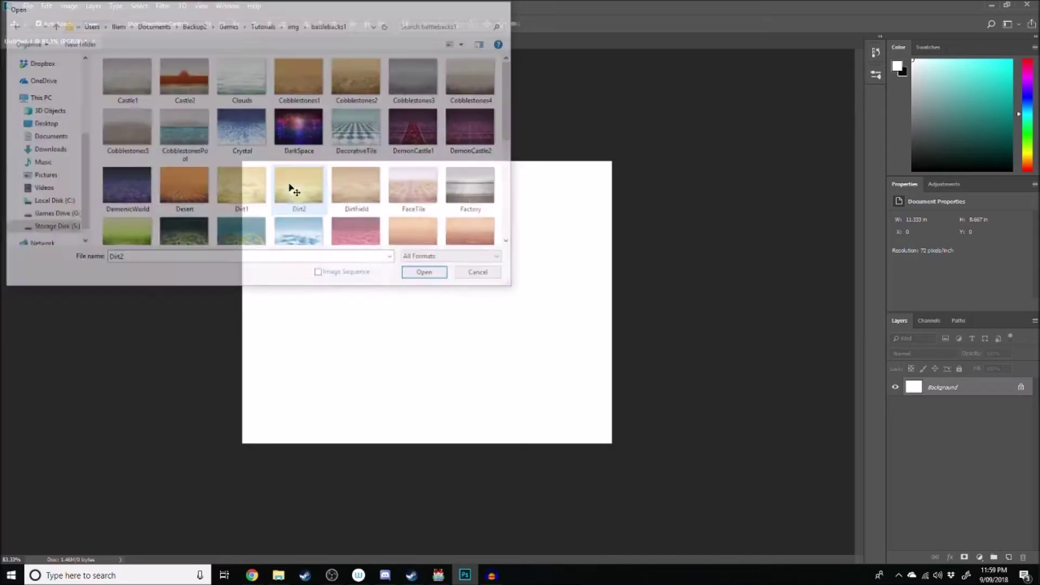
Step: Open Forest.png from the battlebacks2 folder
{"action": "left_click", "coordinate": [27, 6]}
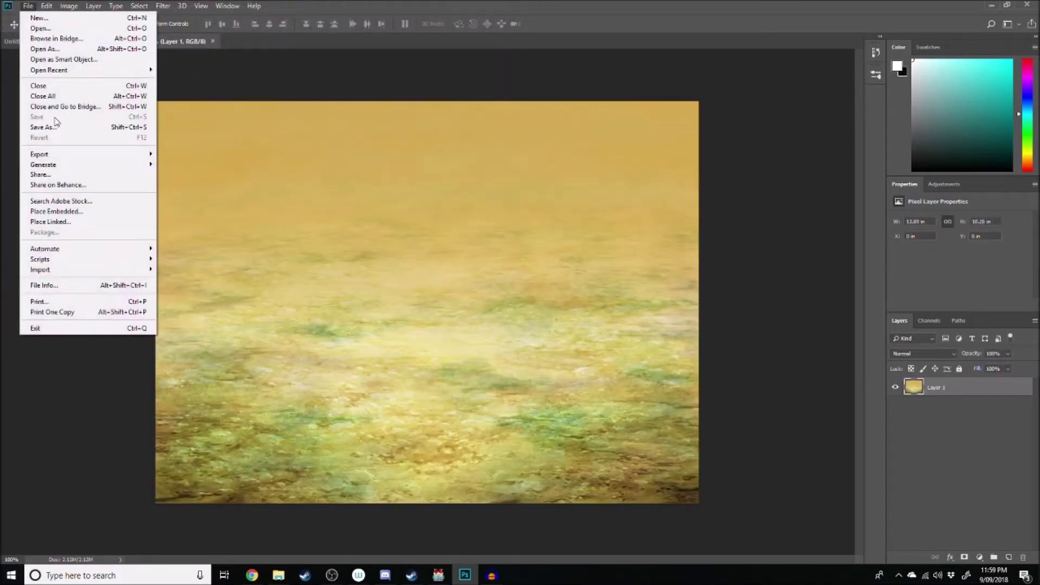
{"action": "left_click", "coordinate": [33, 25]}
{"action": "scroll", "coordinate": [297, 208], "scroll_direction": "down", "scroll_amount": 5}
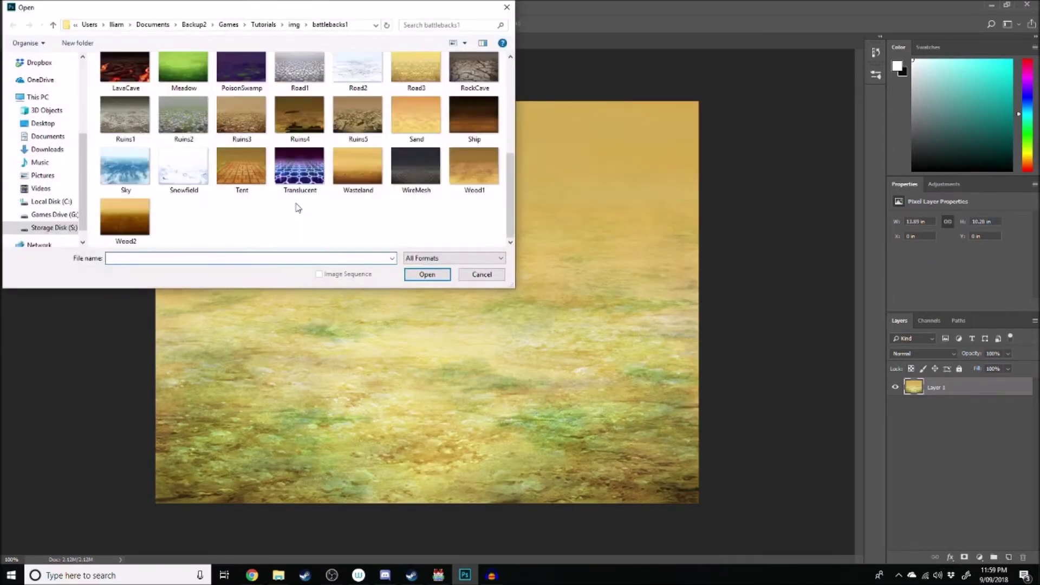
{"action": "left_click", "coordinate": [294, 24]}
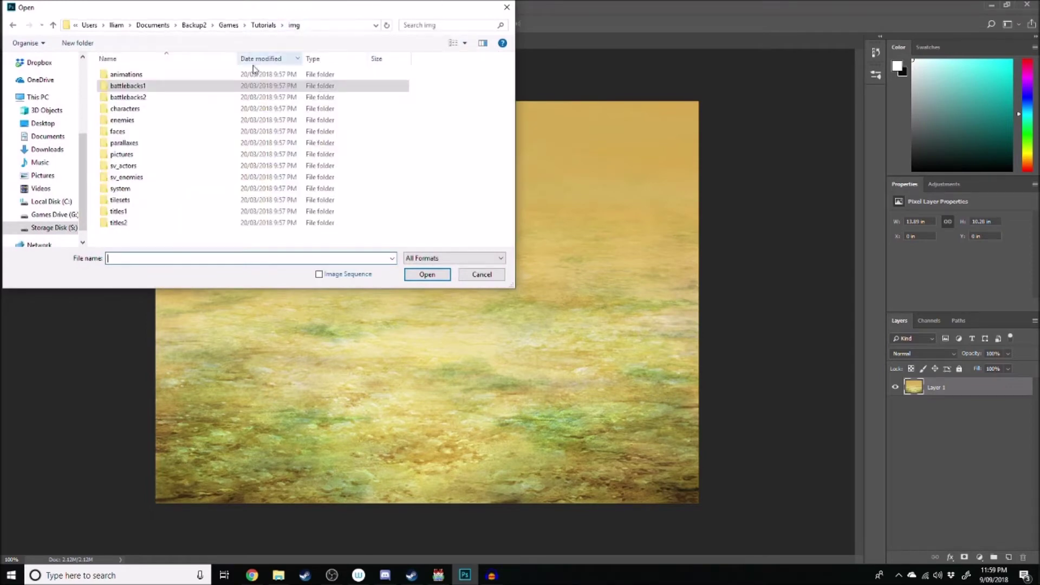
{"action": "left_click", "coordinate": [123, 107]}
{"action": "double_click", "coordinate": [128, 97]}
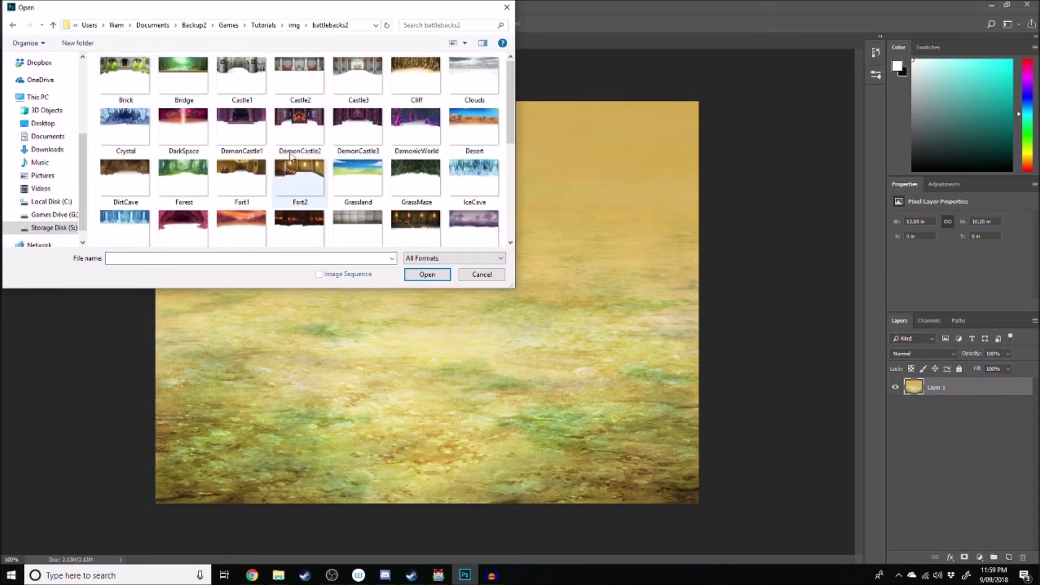
{"action": "left_click", "coordinate": [181, 175]}
{"action": "double_click", "coordinate": [181, 175]}
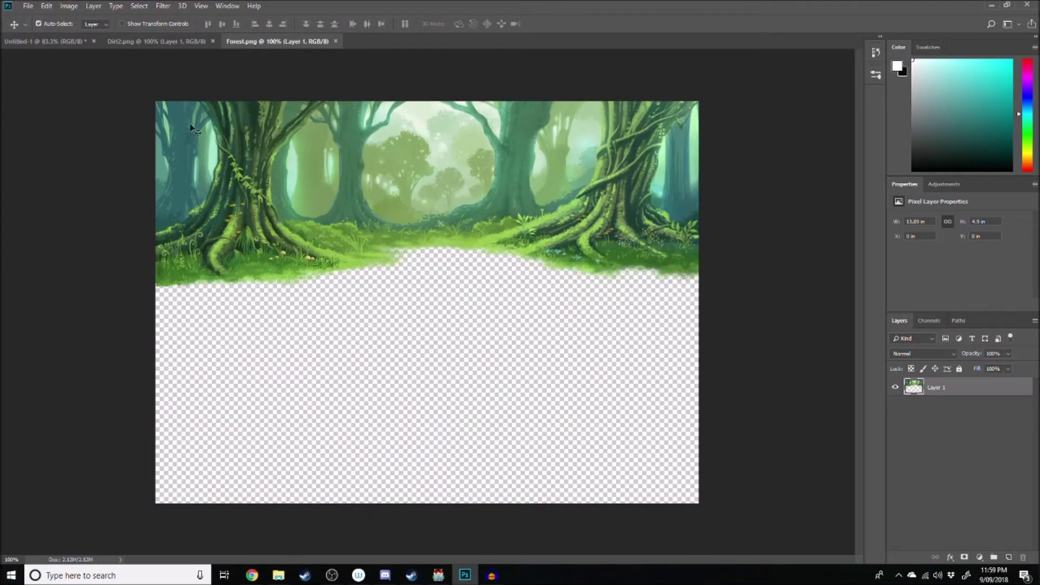
Step: Select and copy the forest band across the top of Forest.png
{"action": "left_click_drag", "start_coordinate": [290, 135], "coordinate": [89, 135]}
{"action": "key", "text": "m"}
{"action": "left_click_drag", "start_coordinate": [142, 95], "coordinate": [780, 447]}
{"action": "key", "text": "ctrl+c"}
Step: Paste the forest into Dirt2.png as Layer 2 and move it up to the top edge
{"action": "left_click", "coordinate": [157, 42]}
{"action": "key", "text": "ctrl+v"}
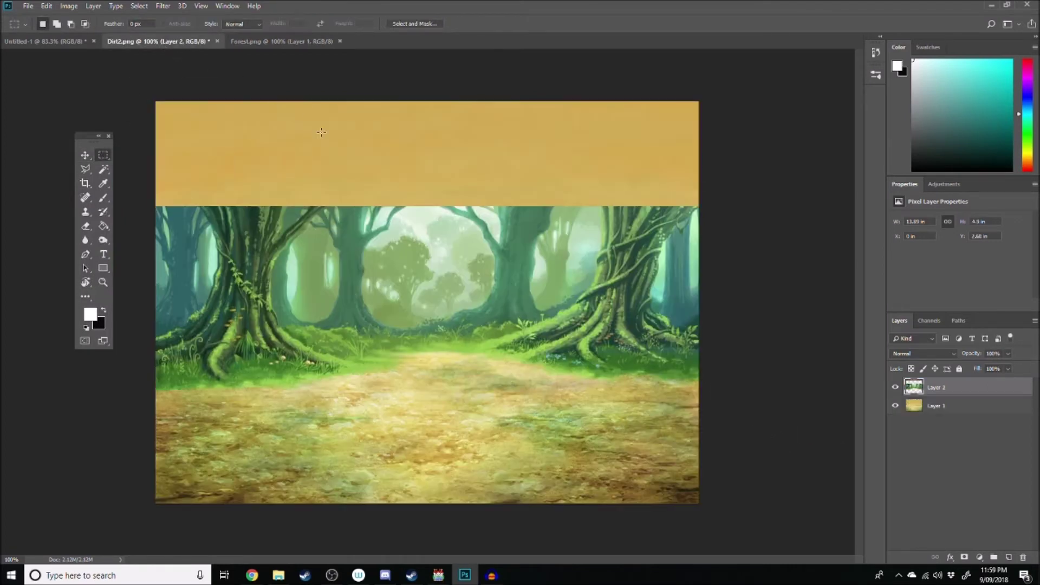
{"action": "left_click", "coordinate": [84, 155]}
{"action": "left_click_drag", "start_coordinate": [272, 254], "coordinate": [268, 151]}
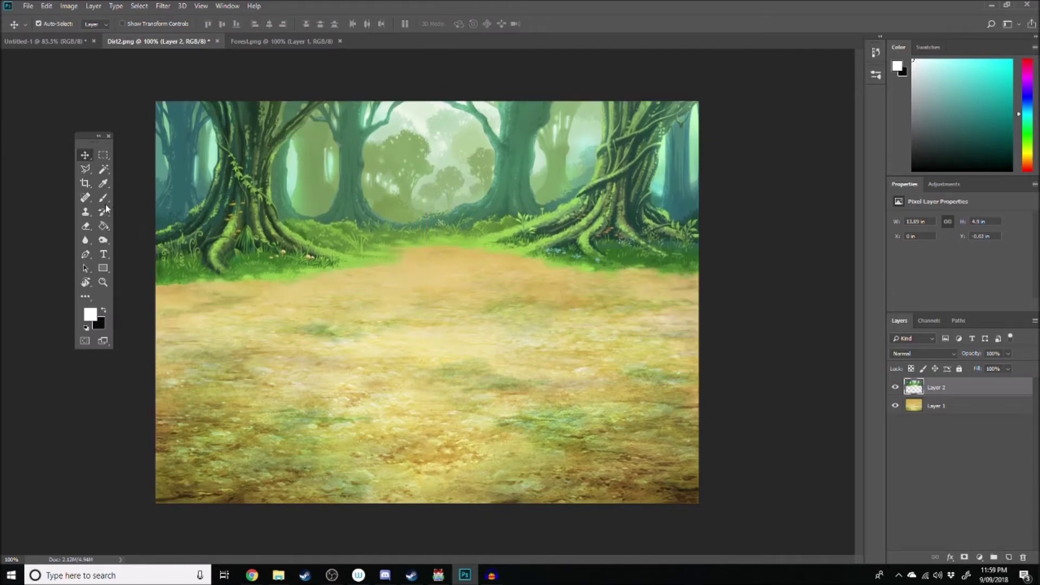
{"action": "left_click", "coordinate": [103, 155]}
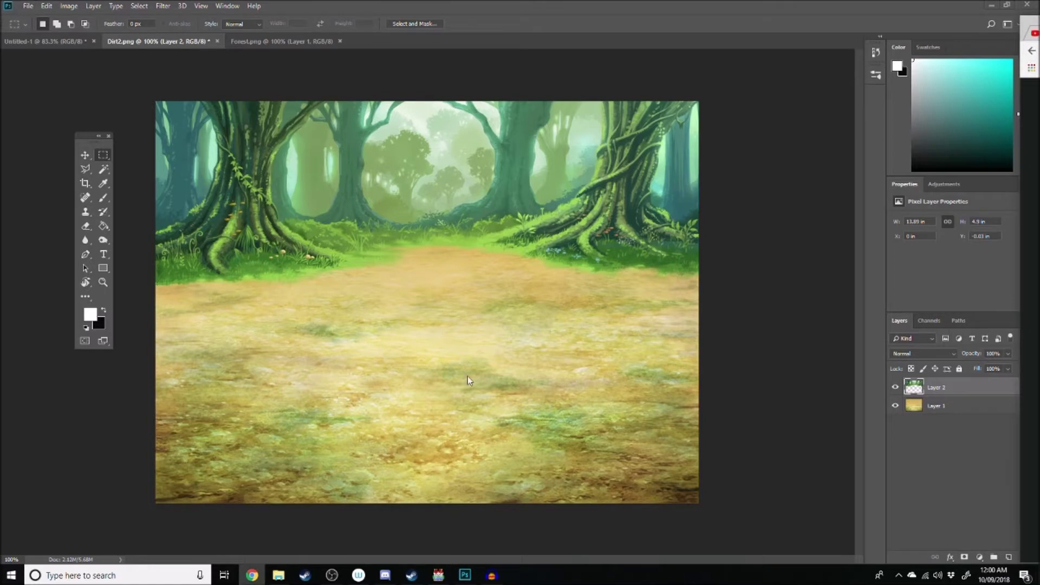
Step: Create a new blank 816×624 document
{"action": "left_click", "coordinate": [27, 6]}
{"action": "left_click", "coordinate": [27, 6]}
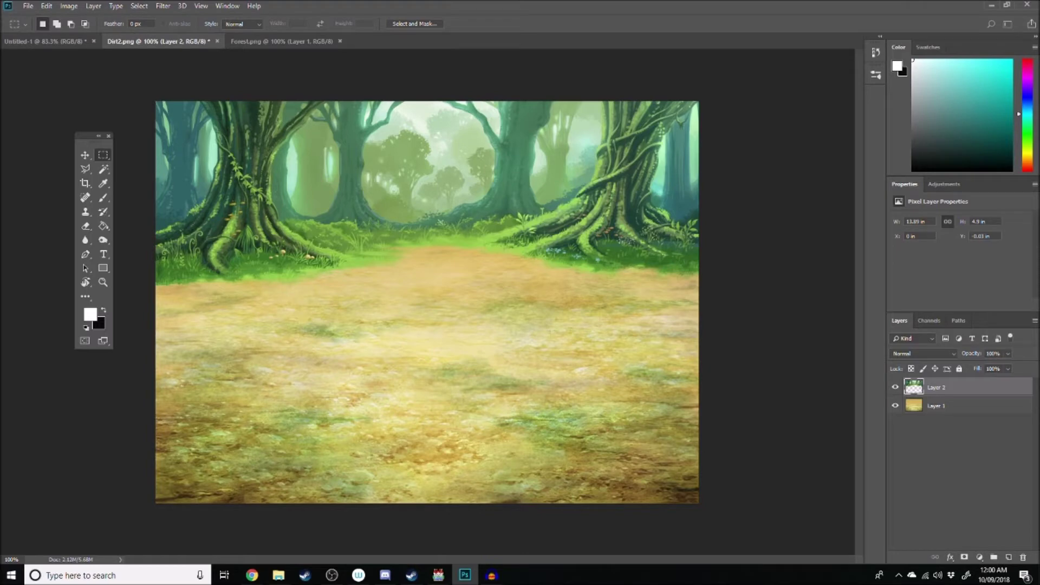
{"action": "key", "text": "ctrl+n"}
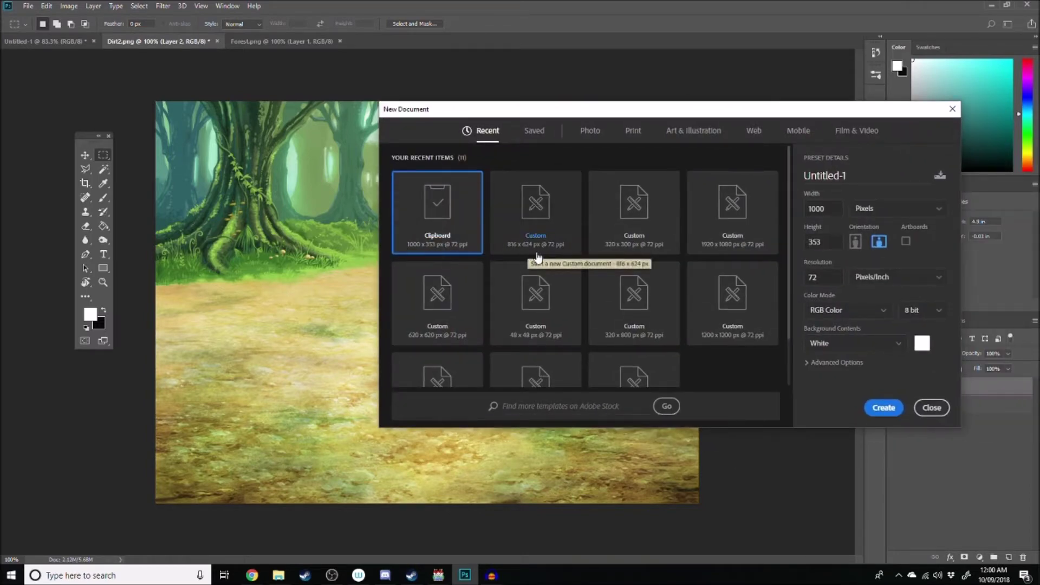
{"action": "left_click", "coordinate": [561, 203]}
{"action": "left_click", "coordinate": [882, 409]}
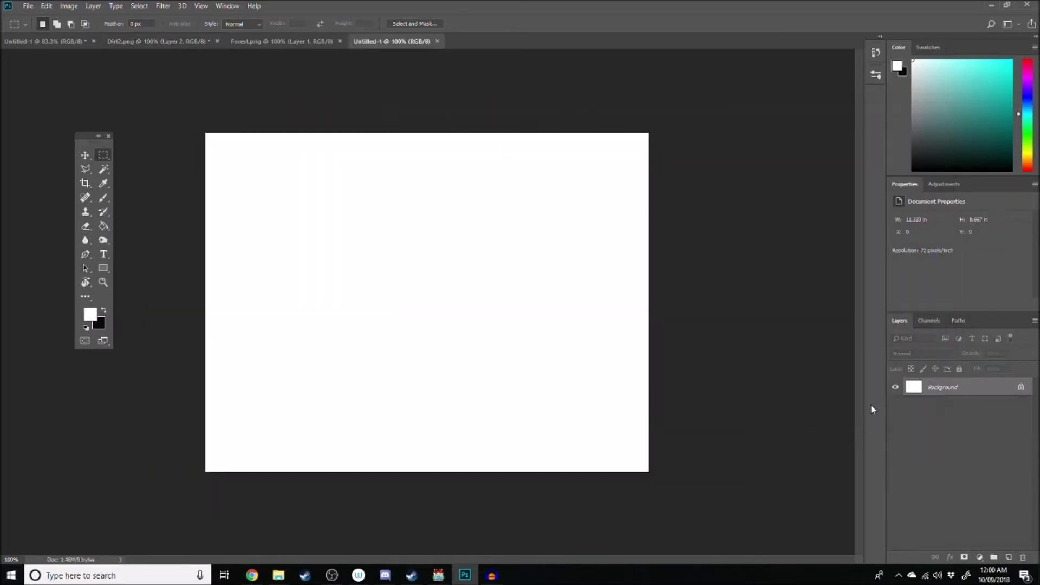
Step: Merge the forest layer down into Dirt2 and paste the combined scene into the new document
{"action": "left_click", "coordinate": [149, 42]}
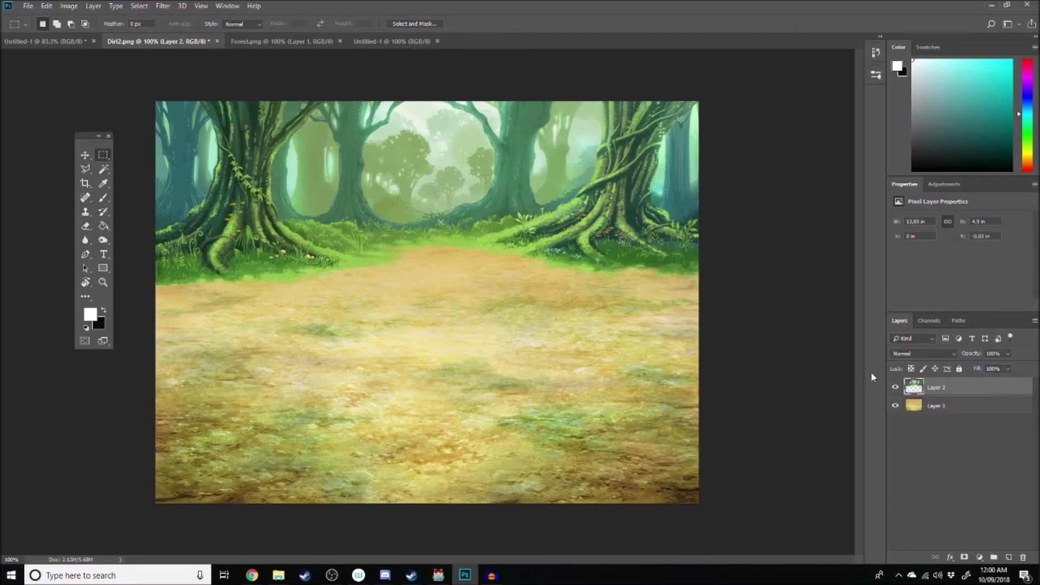
{"action": "right_click", "coordinate": [948, 389]}
{"action": "left_click", "coordinate": [828, 425]}
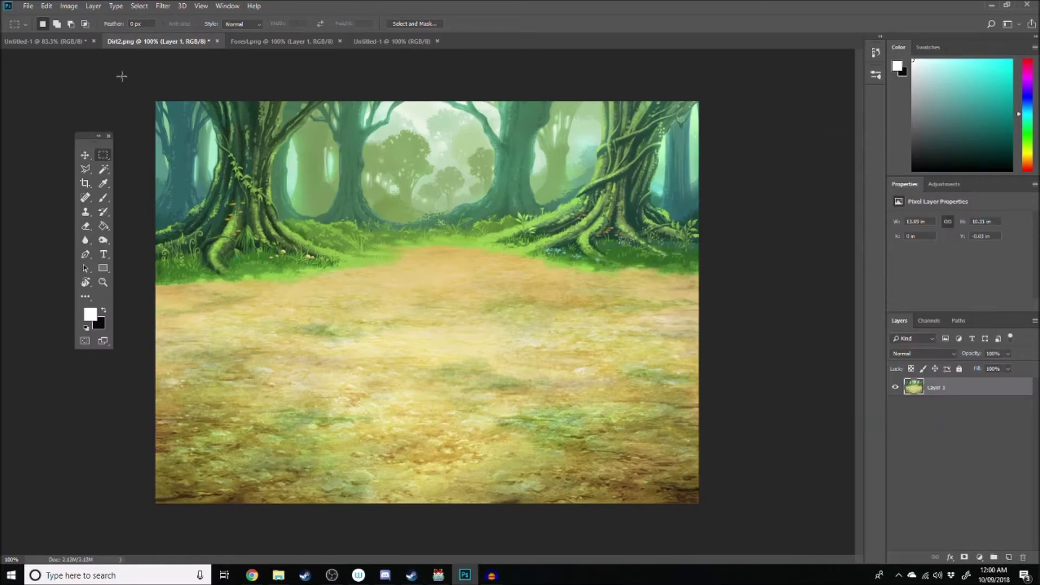
{"action": "left_click_drag", "start_coordinate": [120, 74], "coordinate": [821, 536]}
{"action": "key", "text": "ctrl+c"}
{"action": "key", "text": "ctrl+v"}
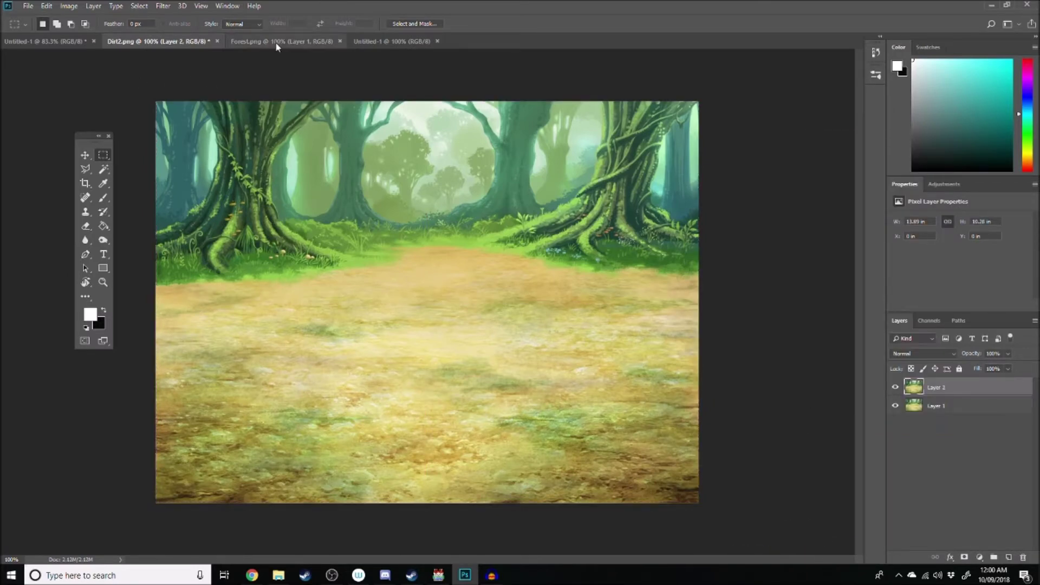
{"action": "left_click", "coordinate": [275, 42]}
{"action": "left_click", "coordinate": [391, 42]}
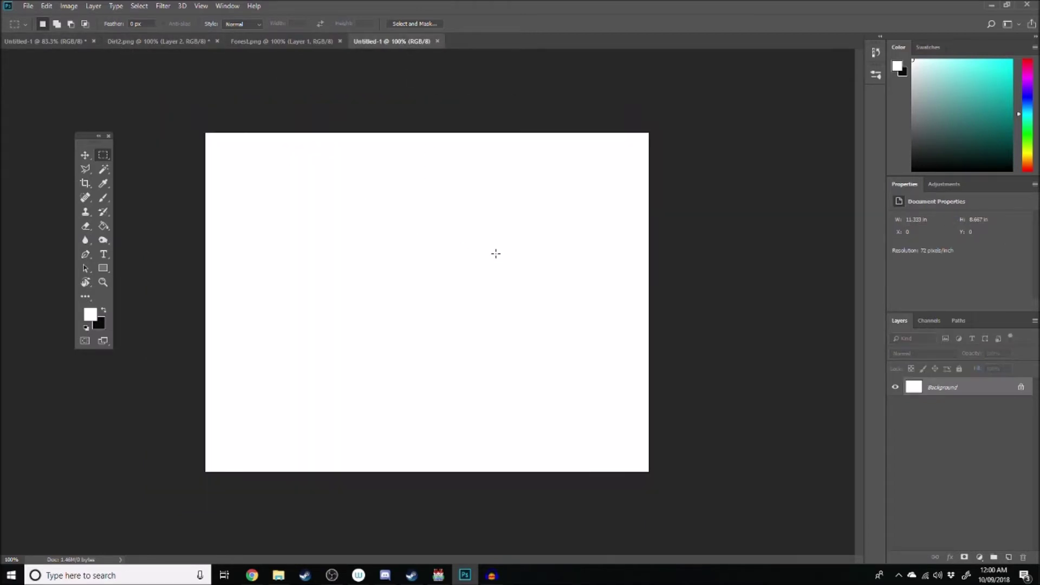
{"action": "key", "text": "ctrl+v"}
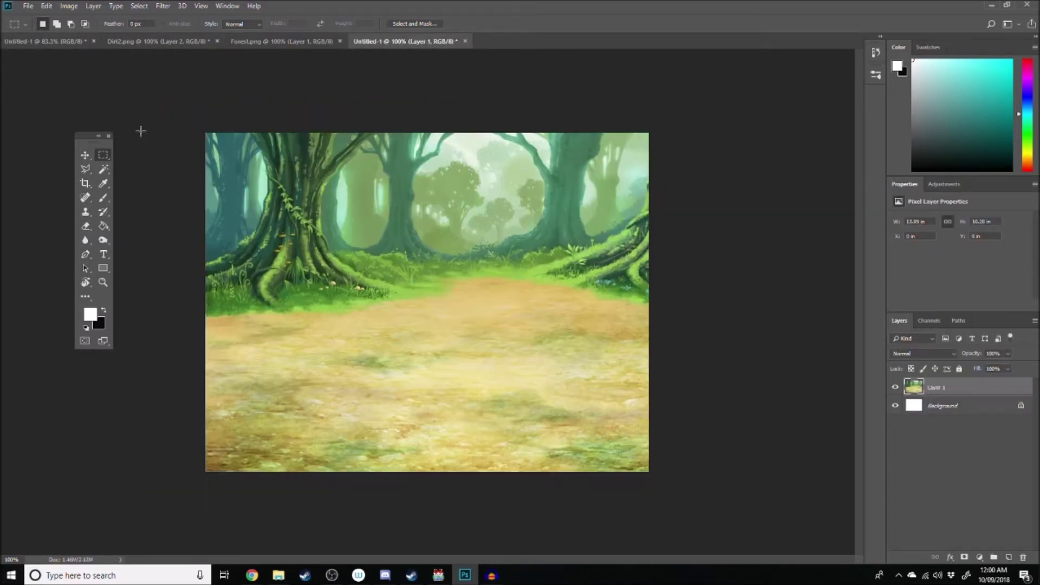
Step: Duplicate the pasted scene as Layer 1 copy and add an empty Layer 2 on top
{"action": "right_click", "coordinate": [966, 392]}
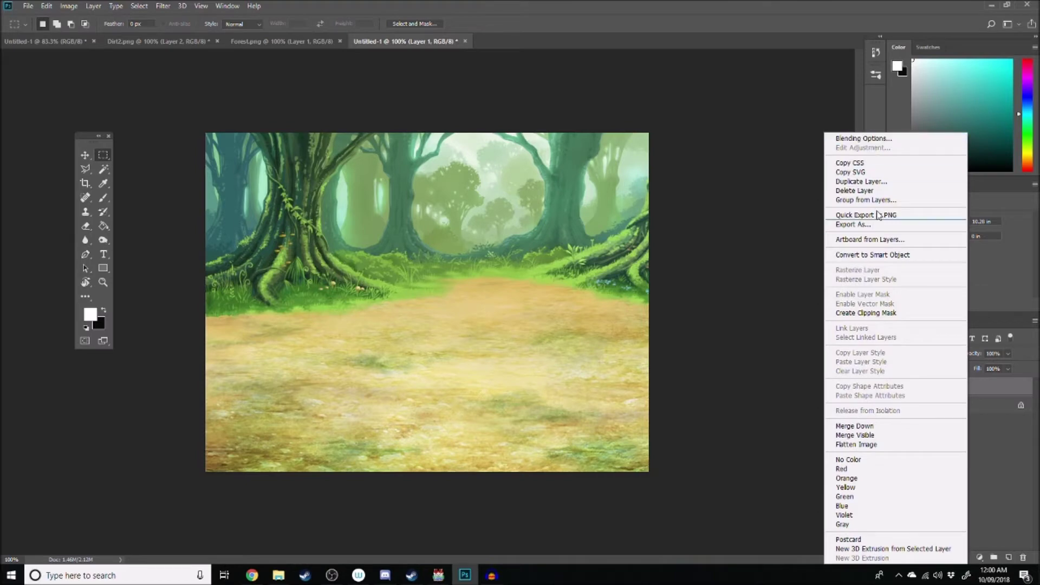
{"action": "left_click", "coordinate": [864, 182]}
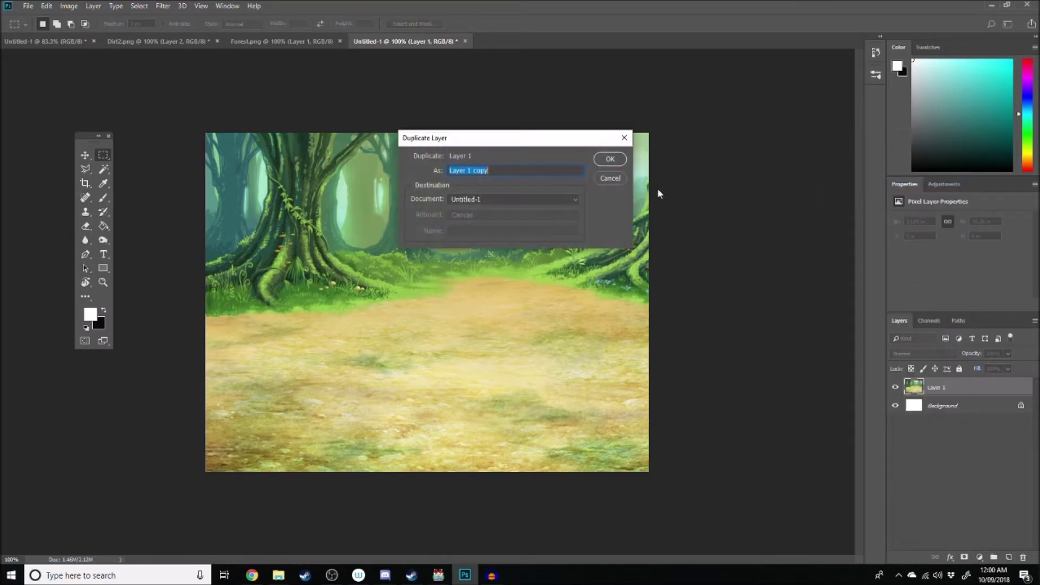
{"action": "left_click", "coordinate": [611, 159]}
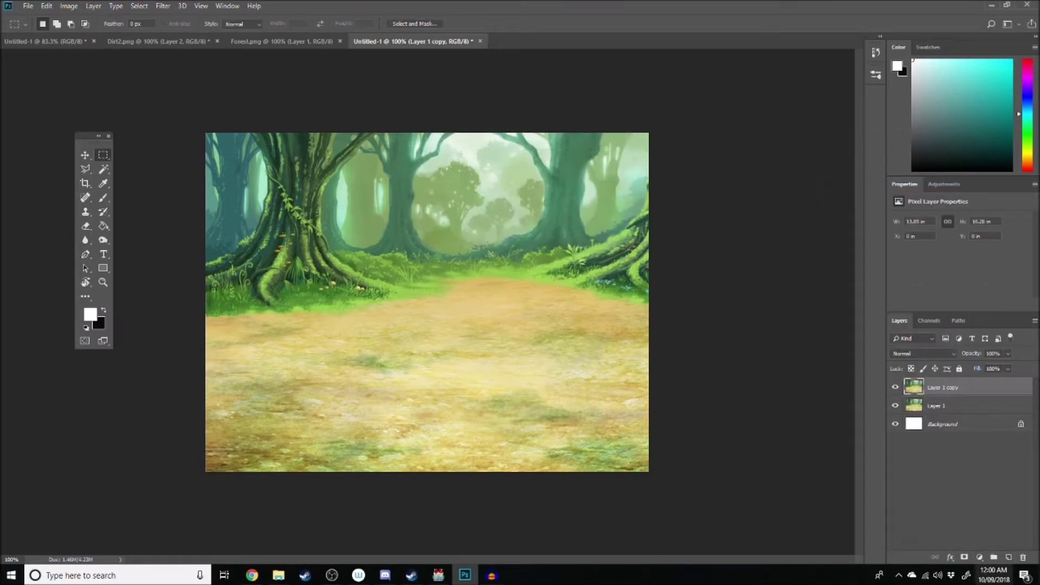
{"action": "left_click", "coordinate": [1008, 558]}
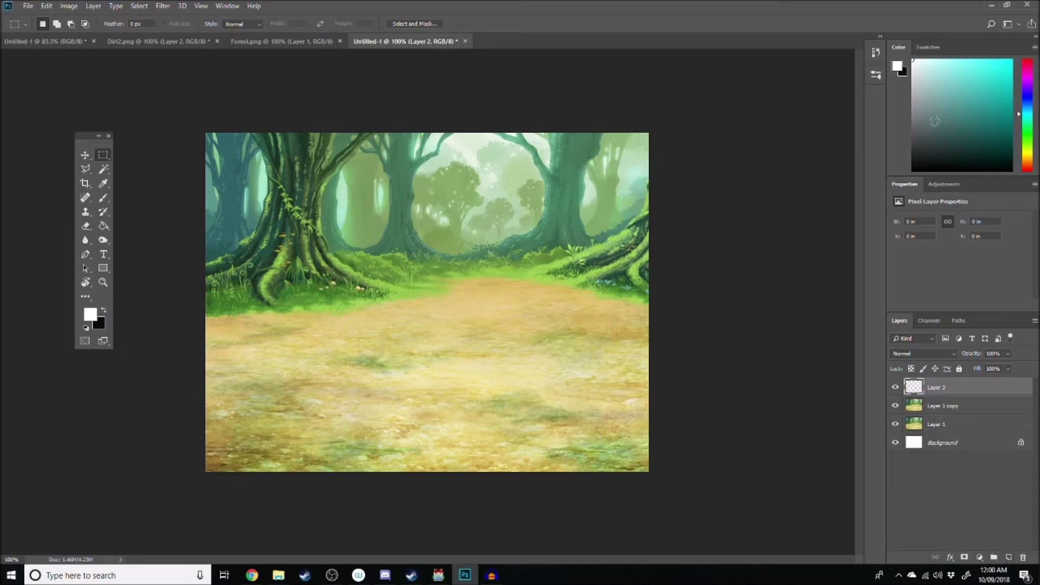
{"action": "left_click_drag", "start_coordinate": [934, 122], "coordinate": [907, 192]}
Step: Brush solid black over the left side of the image on Layer 2
{"action": "left_click", "coordinate": [103, 197]}
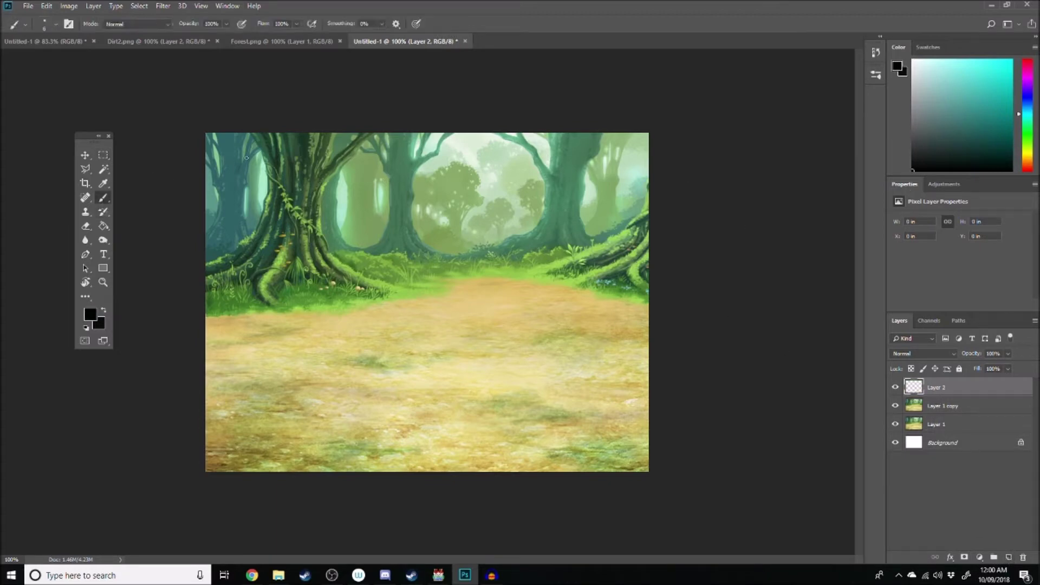
{"action": "right_click", "coordinate": [334, 184]}
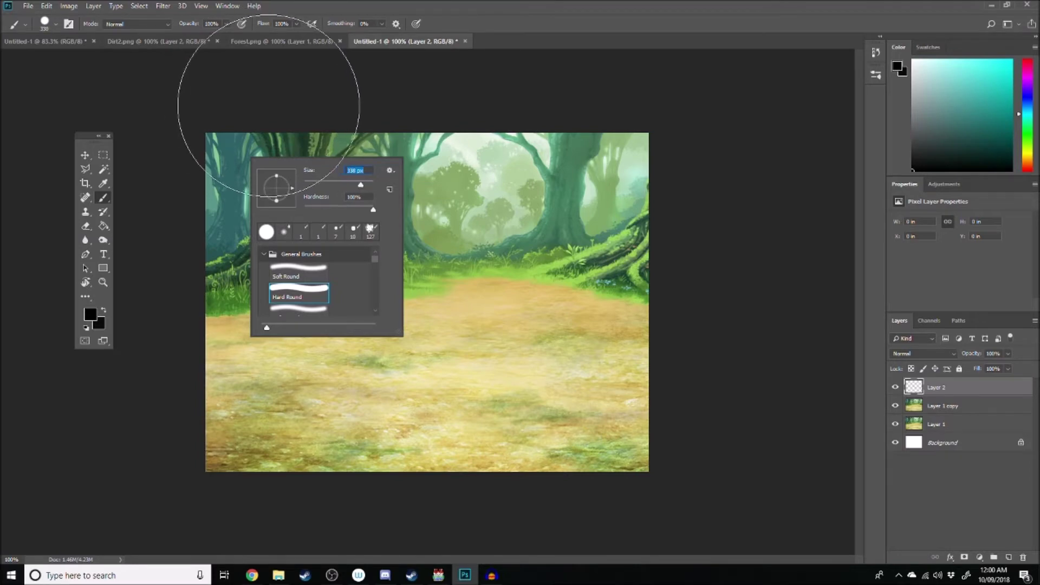
{"action": "mouse_move", "coordinate": [267, 69]}
{"action": "left_mouse_down"}
{"action": "mouse_move", "coordinate": [260, 453]}
{"action": "mouse_move", "coordinate": [274, 454]}
{"action": "left_mouse_up"}
{"action": "key", "text": "ctrl+z"}
{"action": "left_click", "coordinate": [913, 162]}
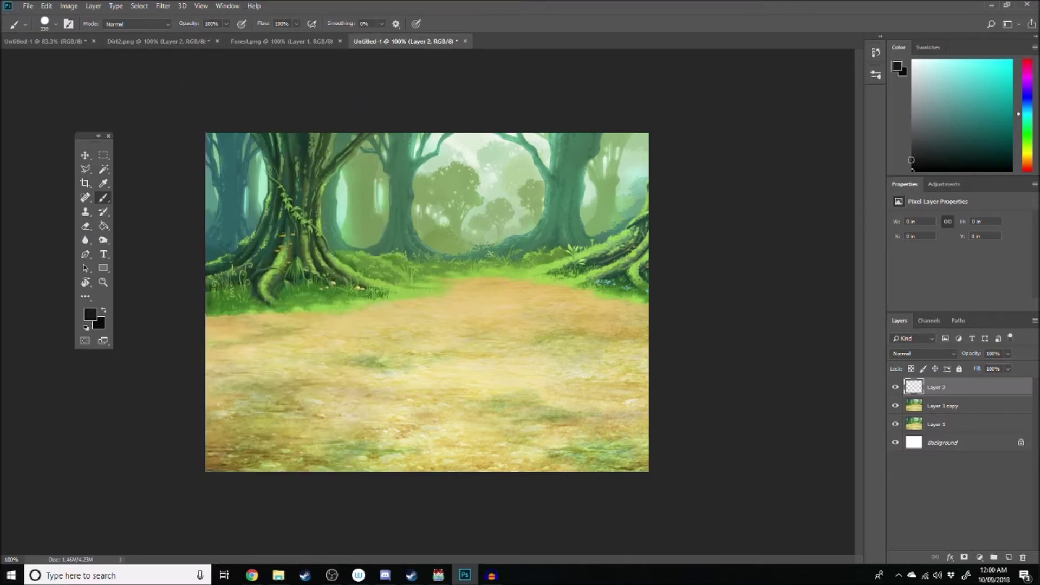
{"action": "mouse_move", "coordinate": [266, 123]}
{"action": "left_mouse_down"}
{"action": "mouse_move", "coordinate": [233, 452]}
{"action": "mouse_move", "coordinate": [262, 366]}
{"action": "mouse_move", "coordinate": [295, 156]}
{"action": "mouse_move", "coordinate": [288, 490]}
{"action": "mouse_move", "coordinate": [581, 494]}
{"action": "mouse_move", "coordinate": [346, 168]}
{"action": "mouse_move", "coordinate": [292, 132]}
{"action": "mouse_move", "coordinate": [288, 584]}
{"action": "mouse_move", "coordinate": [320, 291]}
{"action": "mouse_move", "coordinate": [221, 290]}
{"action": "mouse_move", "coordinate": [244, 348]}
{"action": "left_mouse_up"}
Step: Select Layer 1 copy, set the brush to 45 px and pick a red hue
{"action": "left_click", "coordinate": [949, 405]}
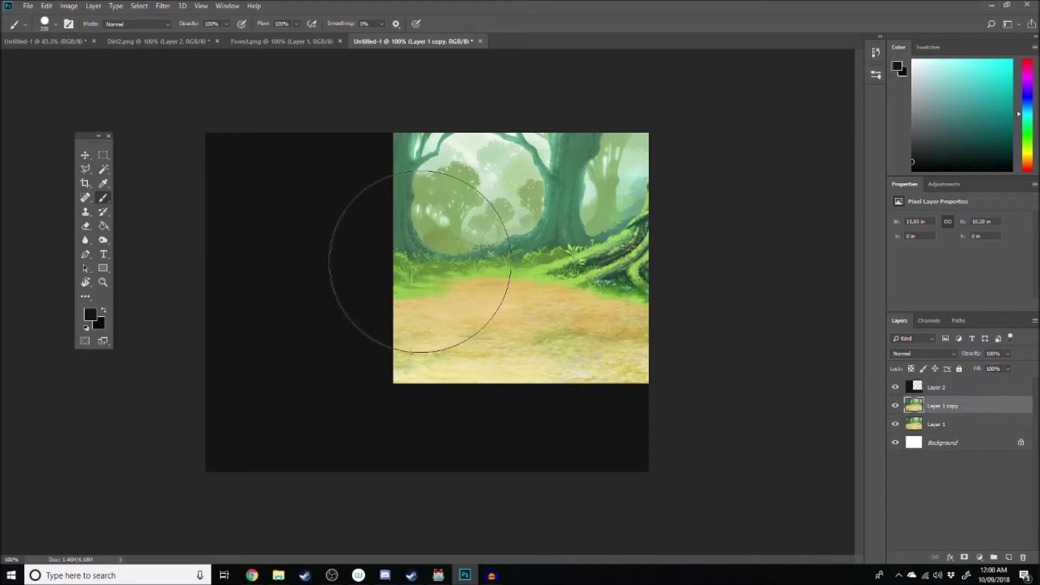
{"action": "right_click", "coordinate": [297, 225]}
{"action": "type", "text": "45"}
{"action": "key", "text": "Return"}
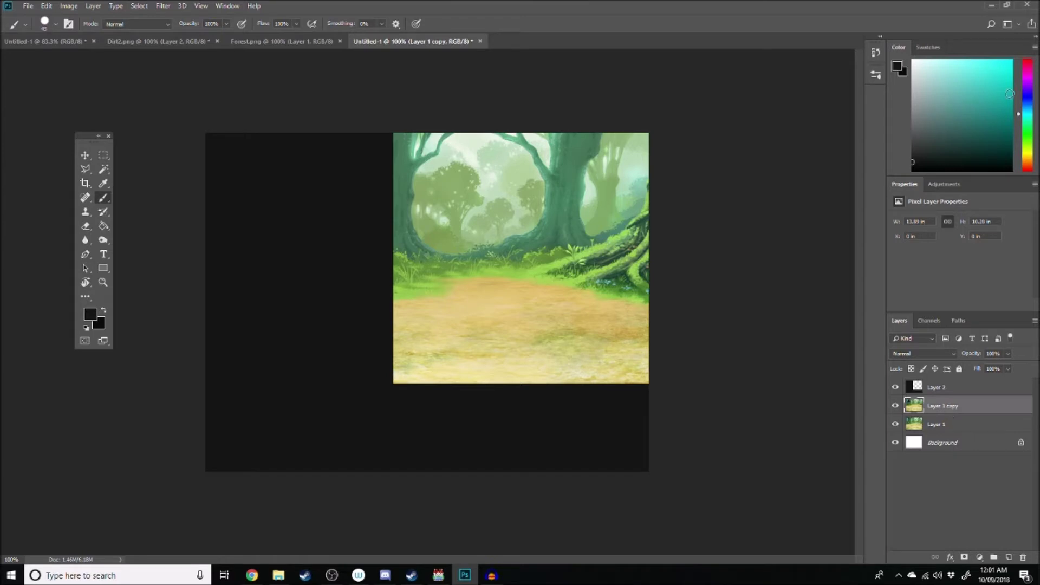
{"action": "left_click", "coordinate": [1028, 63]}
Step: Brush orange at 149 px and 16% opacity across the top and the dirt path
{"action": "left_click", "coordinate": [1011, 56]}
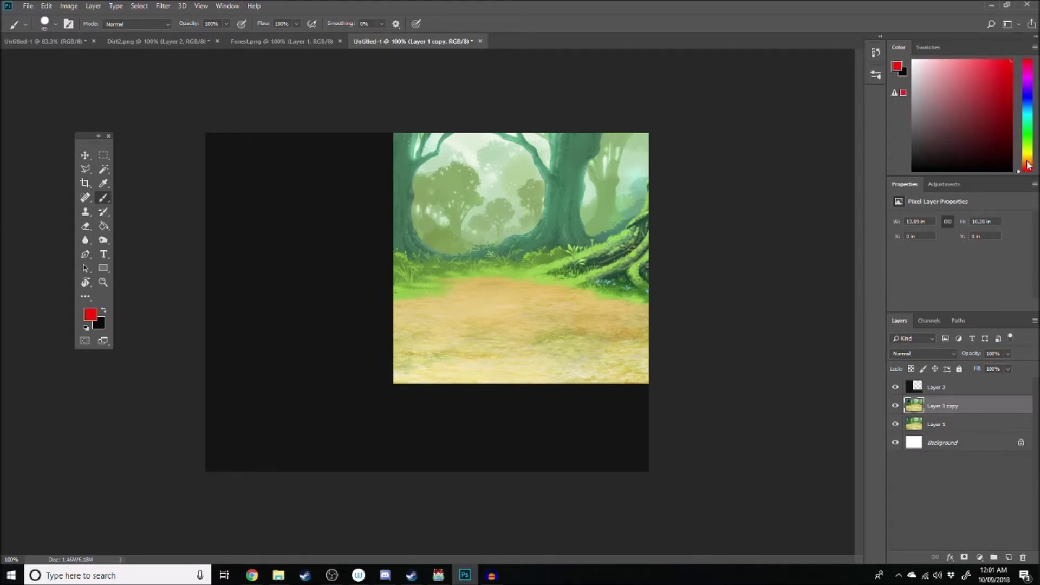
{"action": "left_click_drag", "start_coordinate": [1029, 165], "coordinate": [1028, 164]}
{"action": "right_click", "coordinate": [345, 223]}
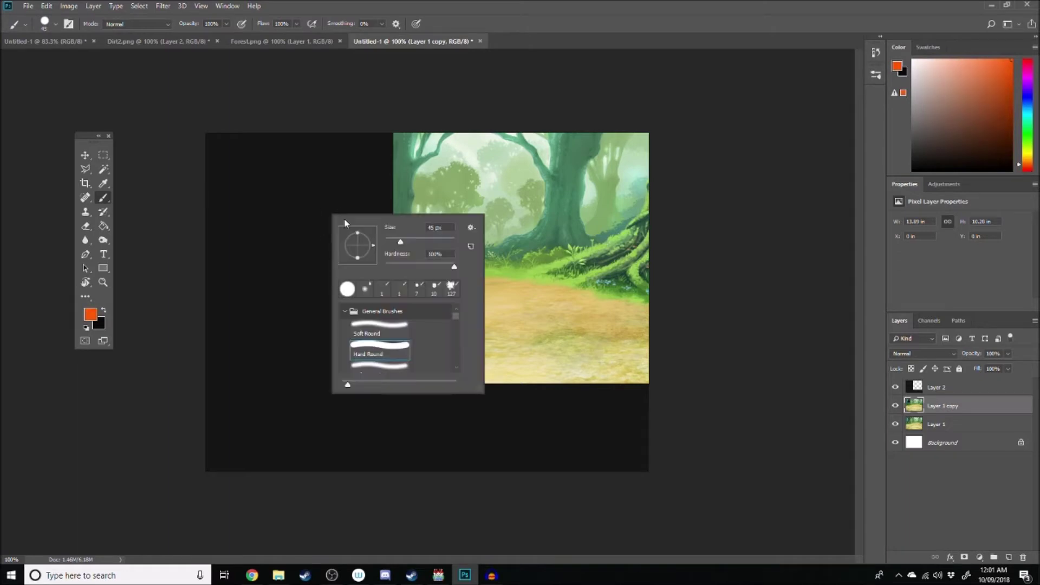
{"action": "left_click_drag", "start_coordinate": [427, 240], "coordinate": [431, 240]}
{"action": "left_click", "coordinate": [225, 24]}
{"action": "left_click_drag", "start_coordinate": [225, 38], "coordinate": [189, 38]}
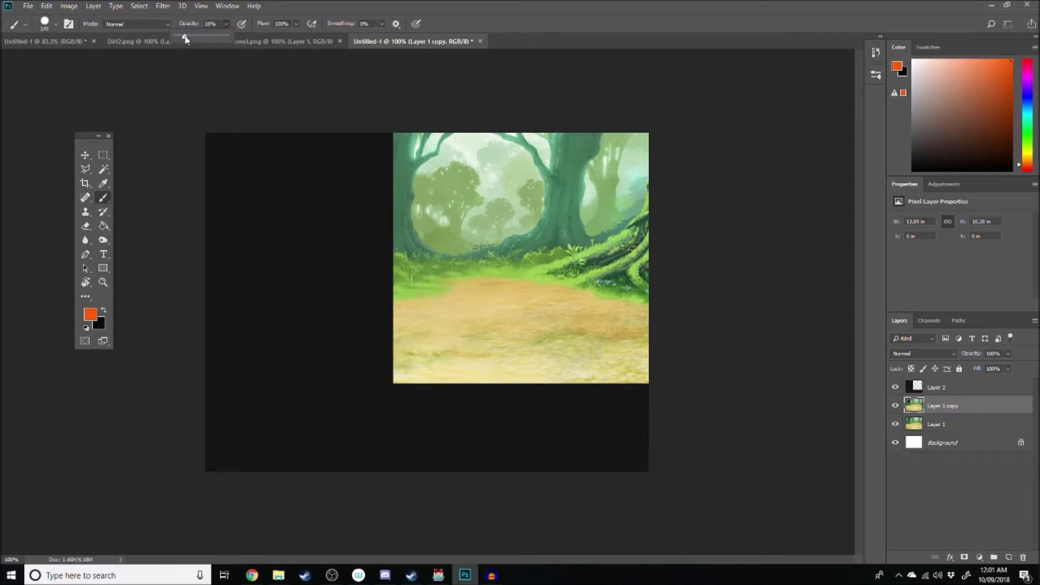
{"action": "left_click_drag", "start_coordinate": [376, 149], "coordinate": [756, 142]}
{"action": "left_click_drag", "start_coordinate": [399, 303], "coordinate": [800, 381]}
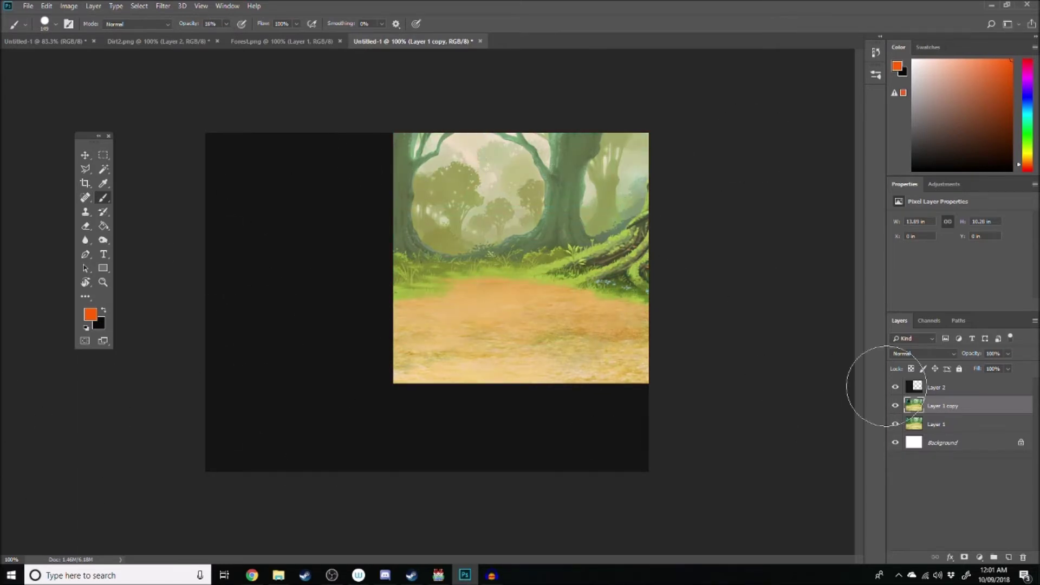
{"action": "mouse_move", "coordinate": [707, 414]}
{"action": "left_mouse_down"}
{"action": "mouse_move", "coordinate": [396, 350]}
{"action": "mouse_move", "coordinate": [769, 339]}
{"action": "mouse_move", "coordinate": [399, 186]}
{"action": "mouse_move", "coordinate": [298, 242]}
{"action": "left_mouse_up"}
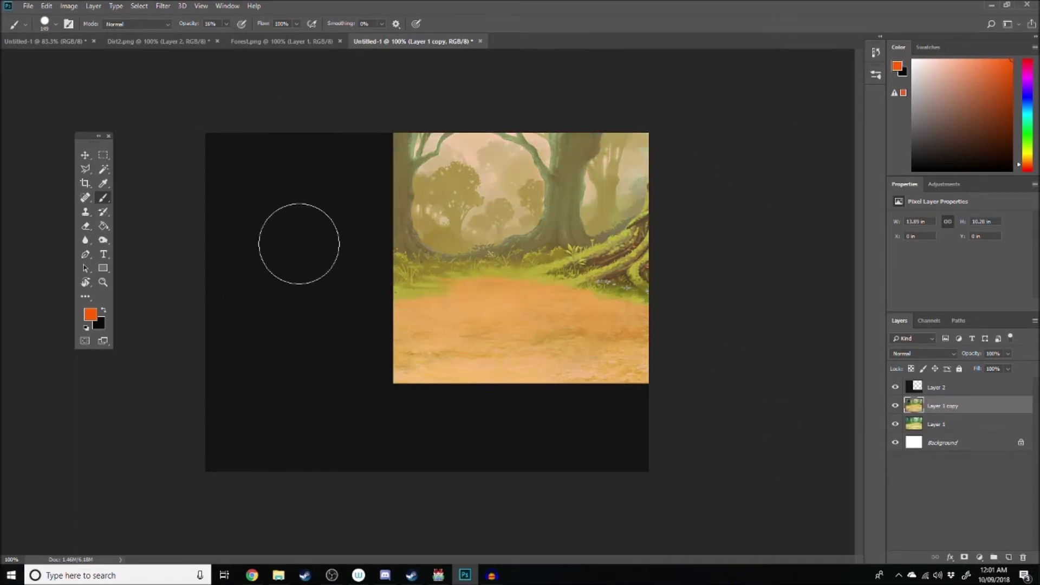
Step: Add soft orange strokes on the path with a 61 px Soft Round Pressure brush at 4% opacity
{"action": "right_click", "coordinate": [668, 308]}
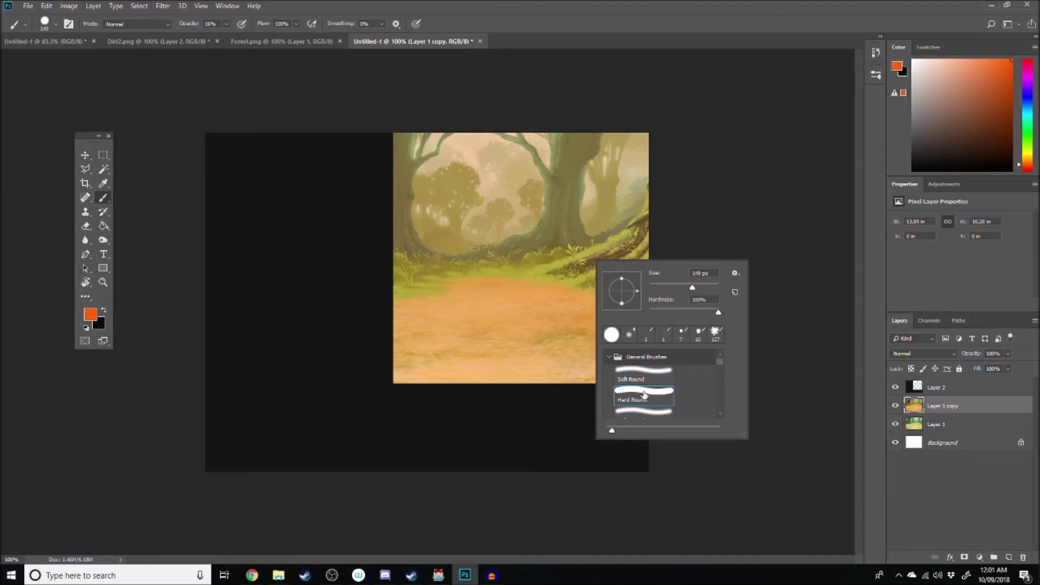
{"action": "scroll", "coordinate": [644, 394], "scroll_direction": "down", "scroll_amount": 4}
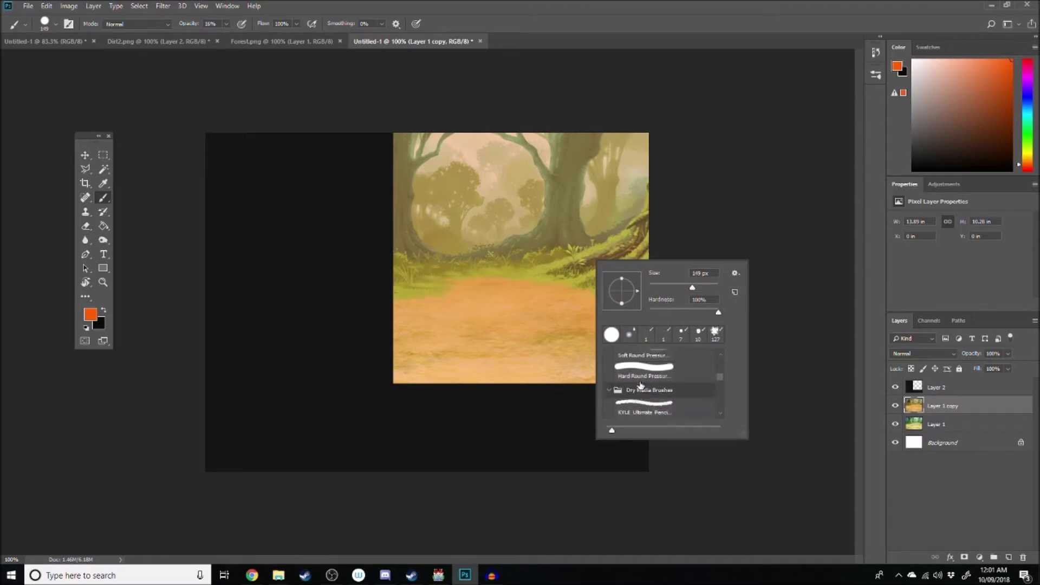
{"action": "scroll", "coordinate": [641, 386], "scroll_direction": "up", "scroll_amount": 2}
{"action": "left_click", "coordinate": [644, 392]}
{"action": "left_click", "coordinate": [655, 289]}
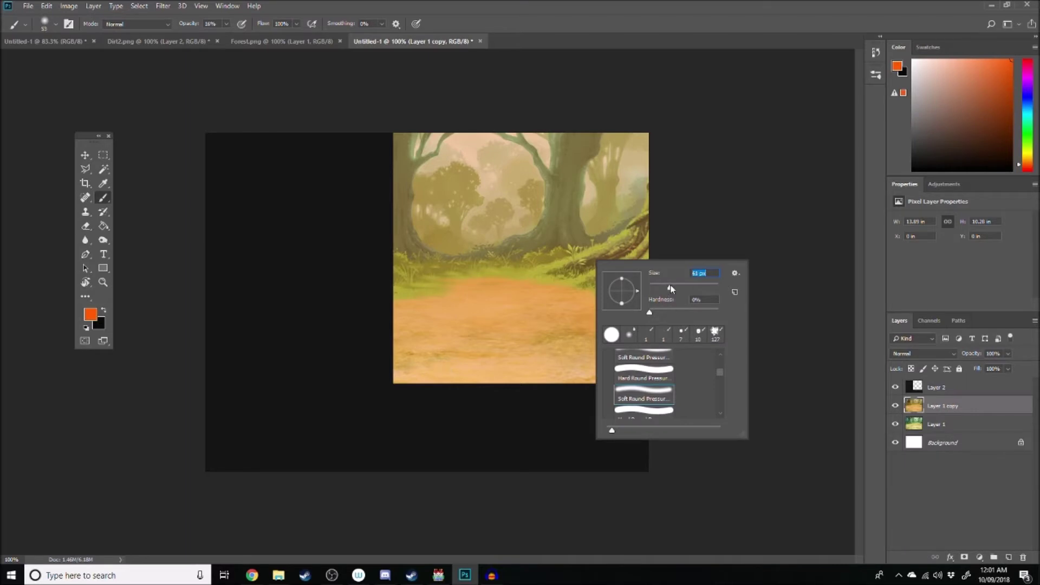
{"action": "left_click", "coordinate": [229, 23]}
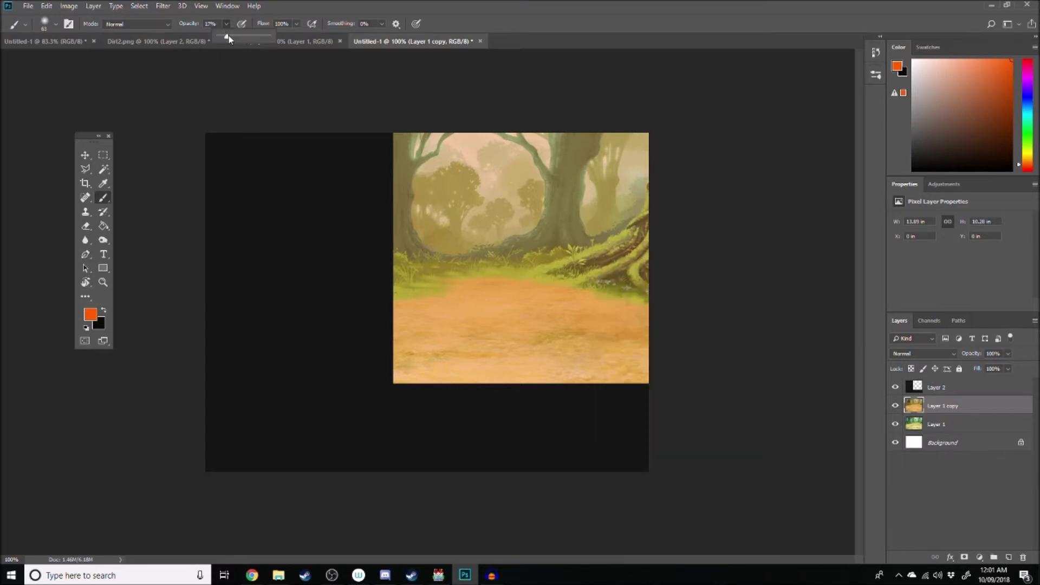
{"action": "left_click_drag", "start_coordinate": [221, 36], "coordinate": [220, 36]}
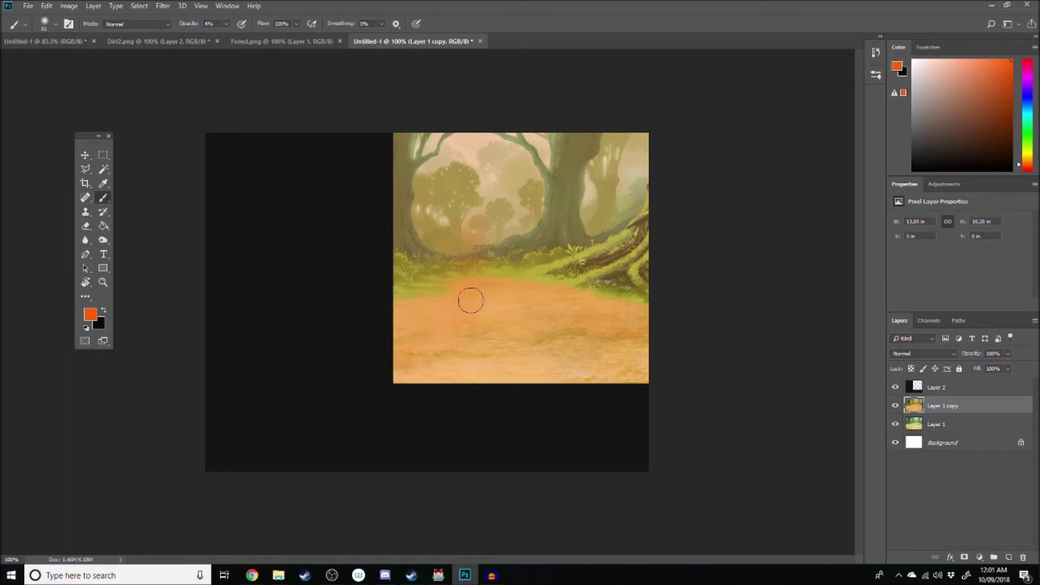
{"action": "left_click_drag", "start_coordinate": [469, 298], "coordinate": [462, 277]}
{"action": "left_click_drag", "start_coordinate": [590, 320], "coordinate": [575, 287]}
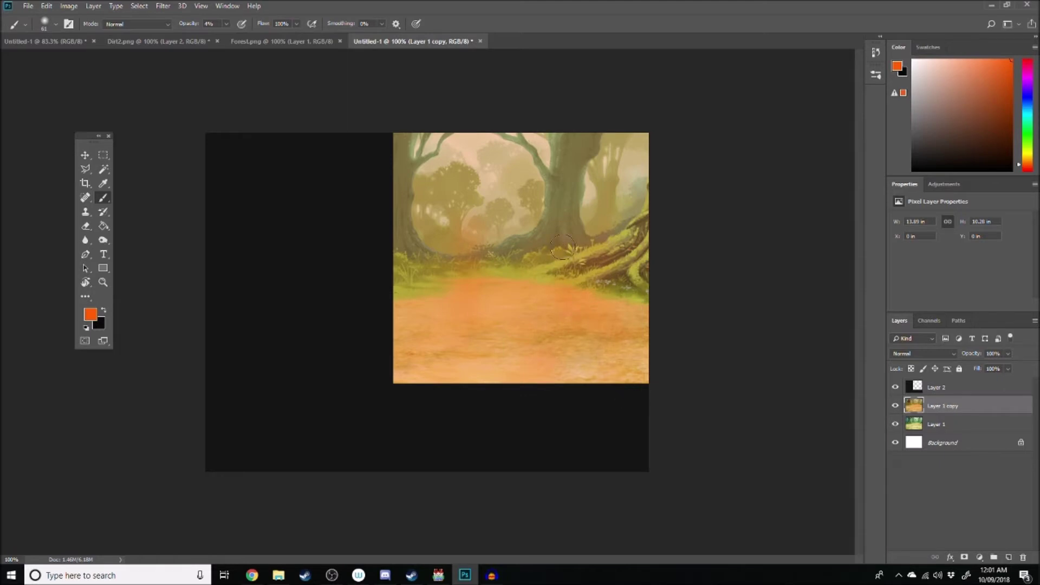
Step: Darken the dirt path with olive-brown strokes at 17% opacity
{"action": "left_click", "coordinate": [991, 70]}
{"action": "left_click", "coordinate": [1019, 159]}
{"action": "left_click", "coordinate": [999, 127]}
{"action": "key", "text": "1"}
{"action": "key", "text": "7"}
{"action": "left_click_drag", "start_coordinate": [434, 379], "coordinate": [471, 112]}
{"action": "left_click_drag", "start_coordinate": [541, 379], "coordinate": [501, 257]}
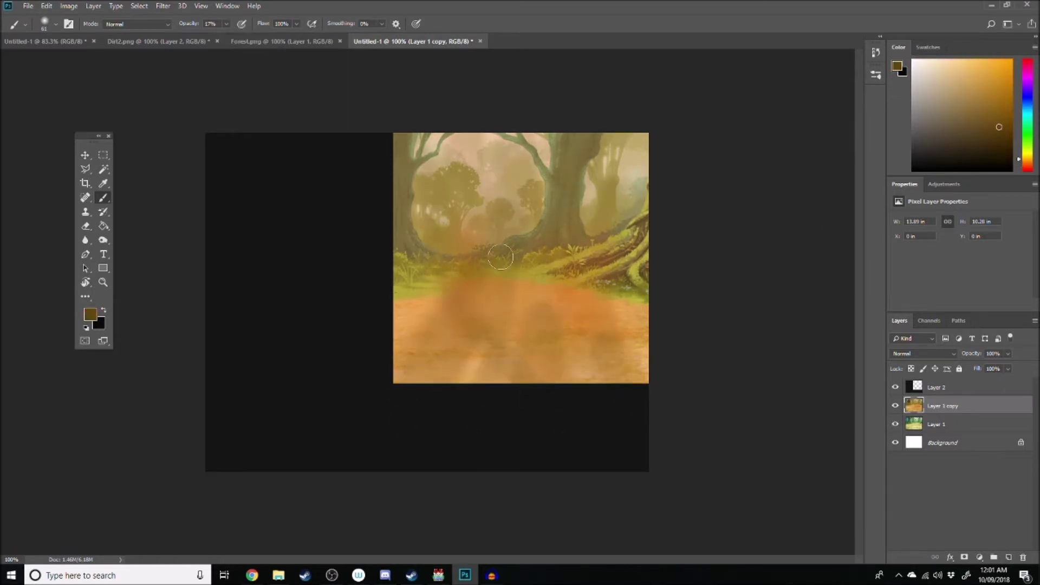
Step: Darken the whole image with a huge black stroke, then hide Layer 1 copy
{"action": "left_click", "coordinate": [229, 183]}
{"action": "right_click", "coordinate": [604, 201]}
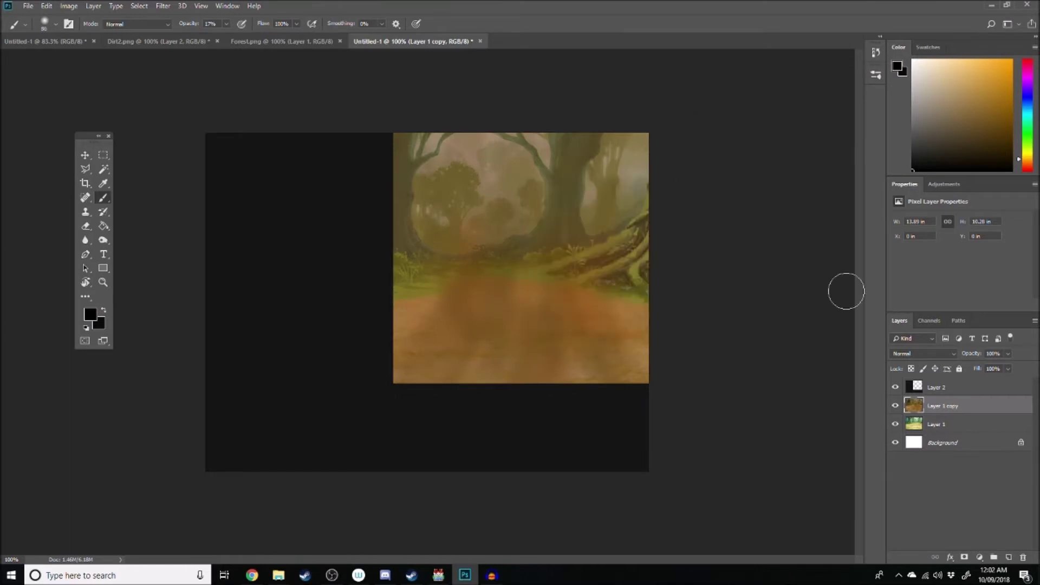
{"action": "left_click", "coordinate": [896, 406]}
{"action": "left_click", "coordinate": [896, 406]}
{"action": "left_click", "coordinate": [895, 408]}
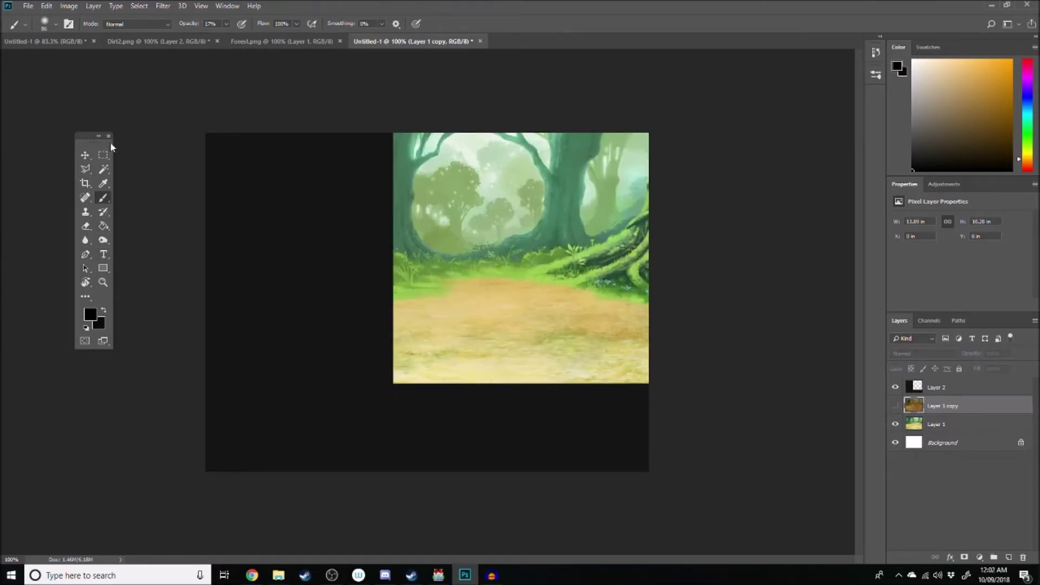
Step: On Layer 2, write white story text beginning 'As fast as the lands had turned into a wasteland...'
{"action": "left_click", "coordinate": [945, 388]}
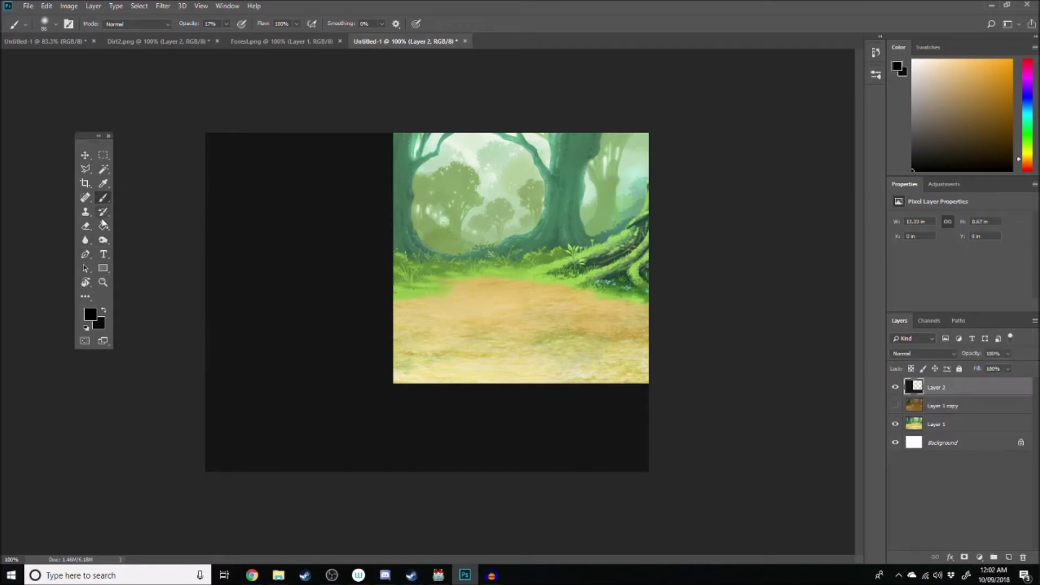
{"action": "key", "text": "d"}
{"action": "key", "text": "x"}
{"action": "left_click", "coordinate": [106, 256]}
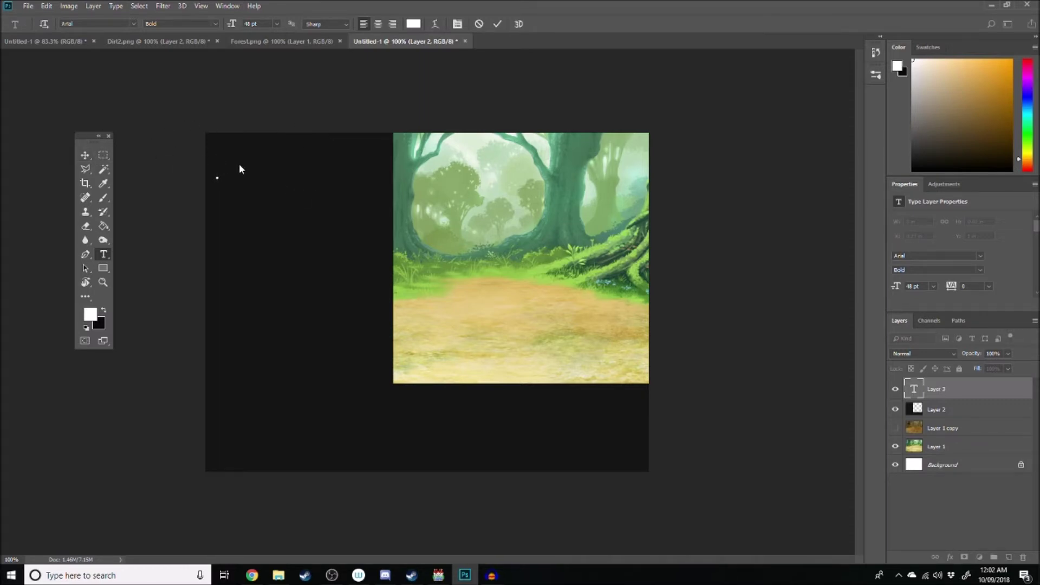
{"action": "type", "text": "As fast as the lands had turned into a wasteland of war and pain"}
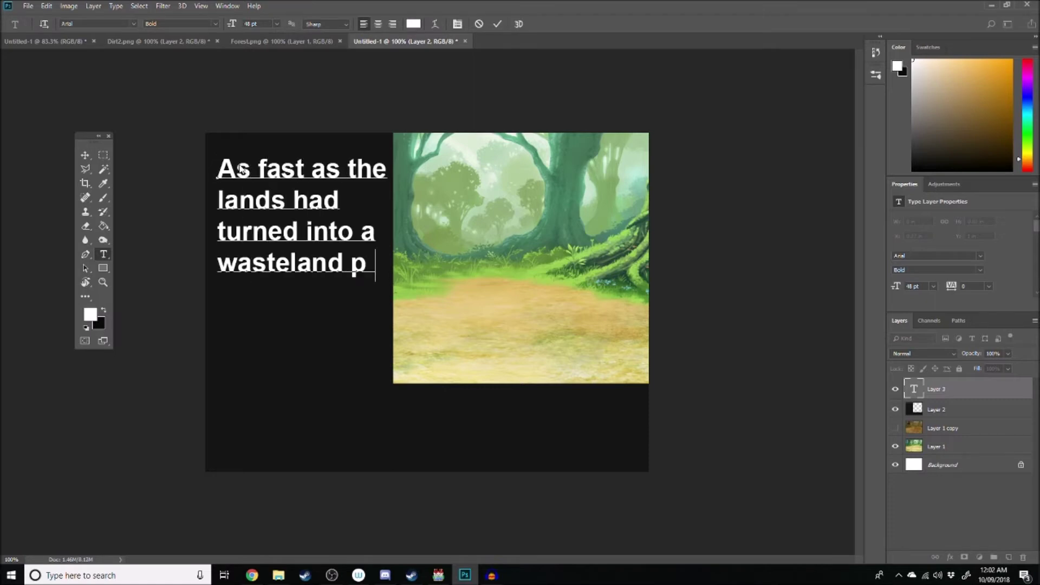
{"action": "type", "text": " when the invading army of Argath had attacked."}
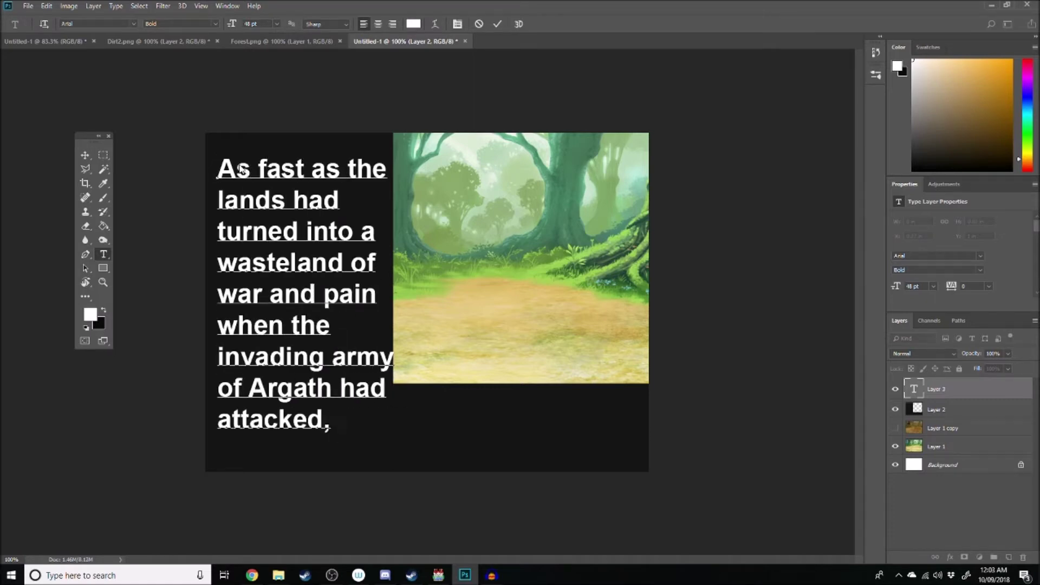
{"action": "type", "text": " Now the land was once again thriving."}
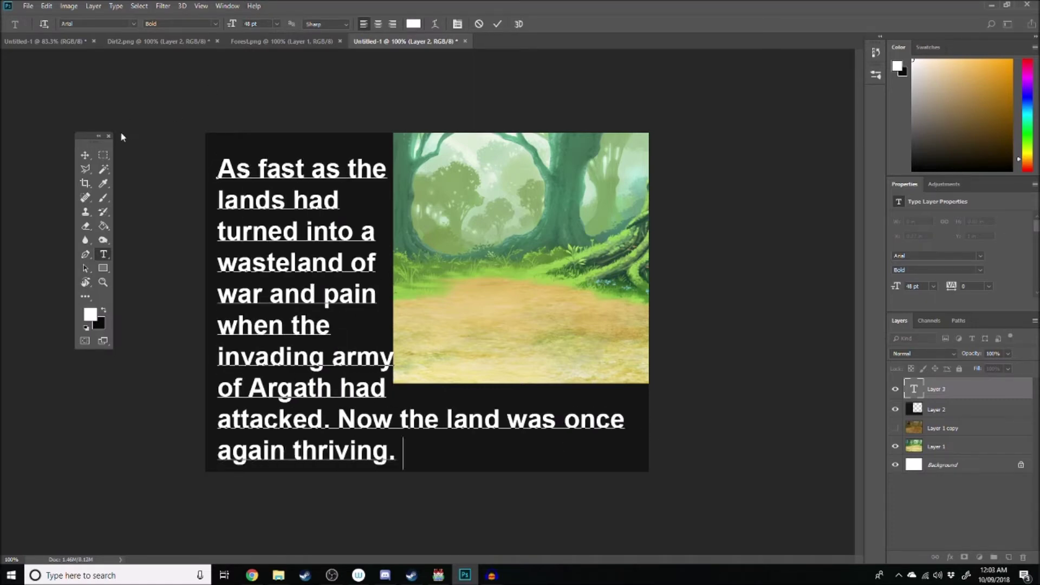
Step: Nudge the story text slightly up and make Layer 1 copy visible again
{"action": "left_click", "coordinate": [85, 155]}
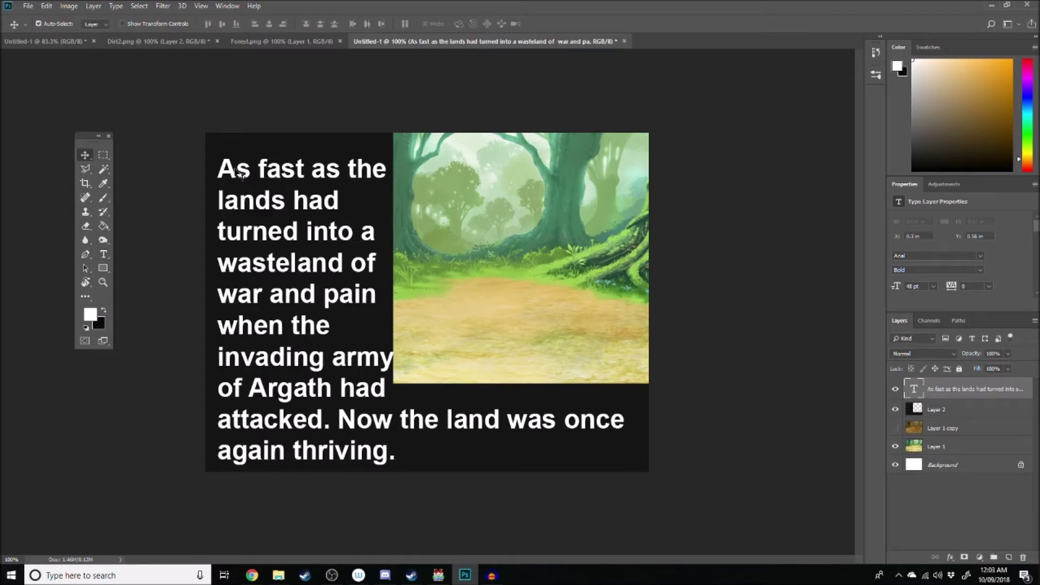
{"action": "left_click_drag", "start_coordinate": [242, 172], "coordinate": [240, 168]}
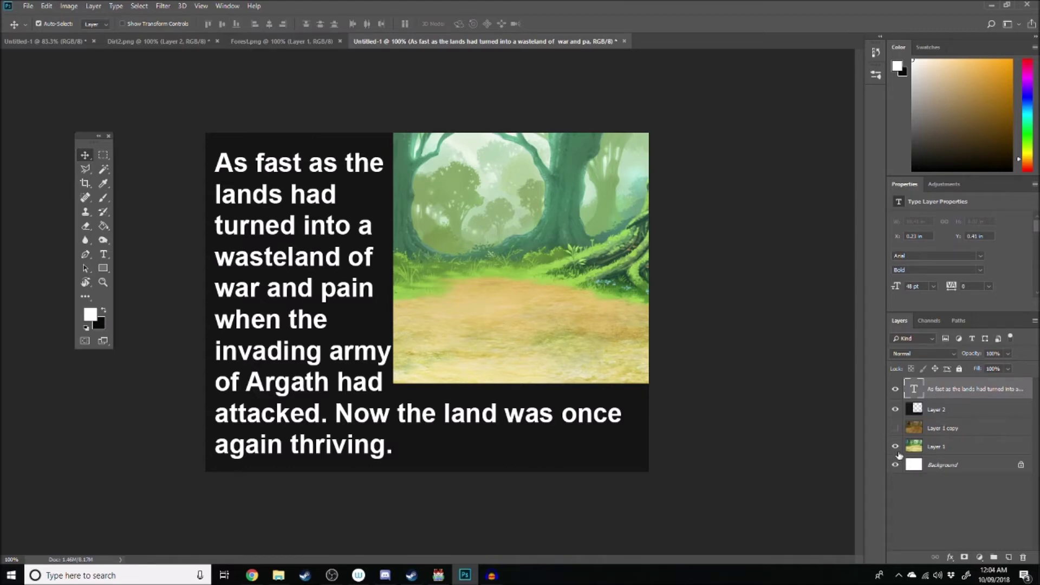
{"action": "left_click", "coordinate": [892, 428]}
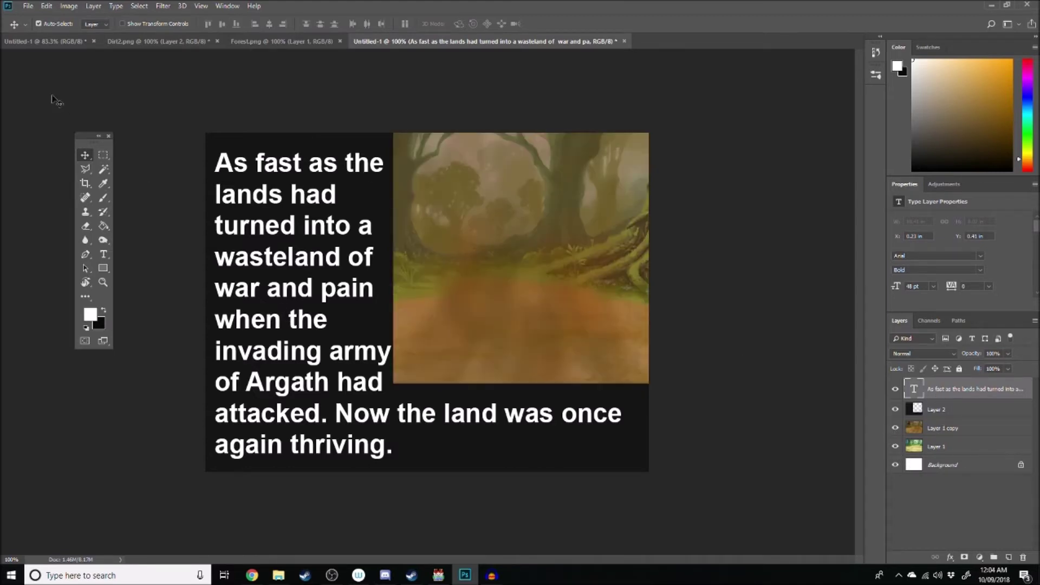
Step: Quick-export the image as Untitled-1 PNG into Tutorials\img\pictures
{"action": "left_click", "coordinate": [28, 6]}
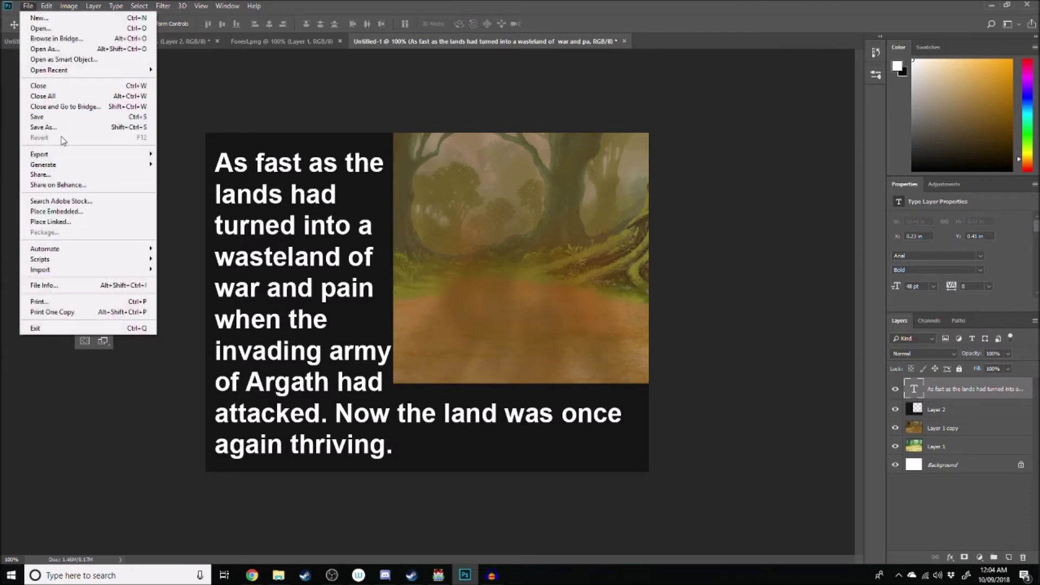
{"action": "mouse_move", "coordinate": [60, 155]}
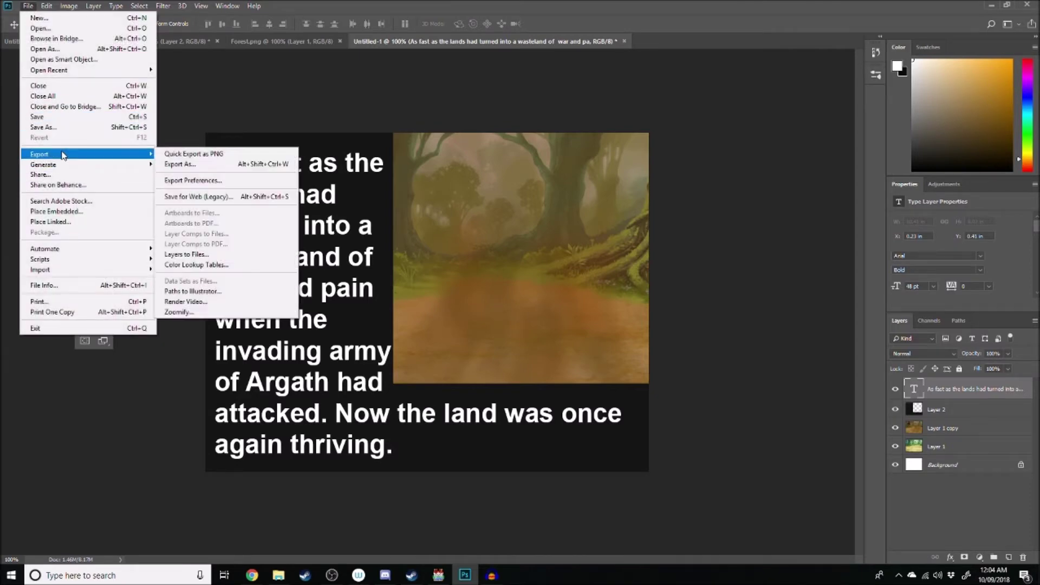
{"action": "left_click", "coordinate": [206, 155]}
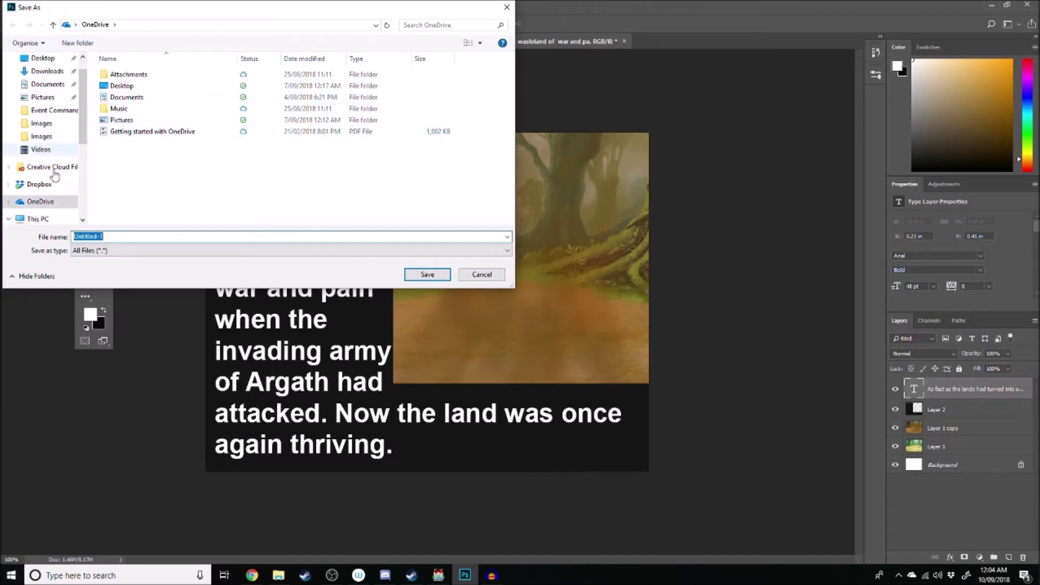
{"action": "scroll", "coordinate": [54, 176], "scroll_direction": "down", "scroll_amount": 4}
{"action": "left_click", "coordinate": [42, 194]}
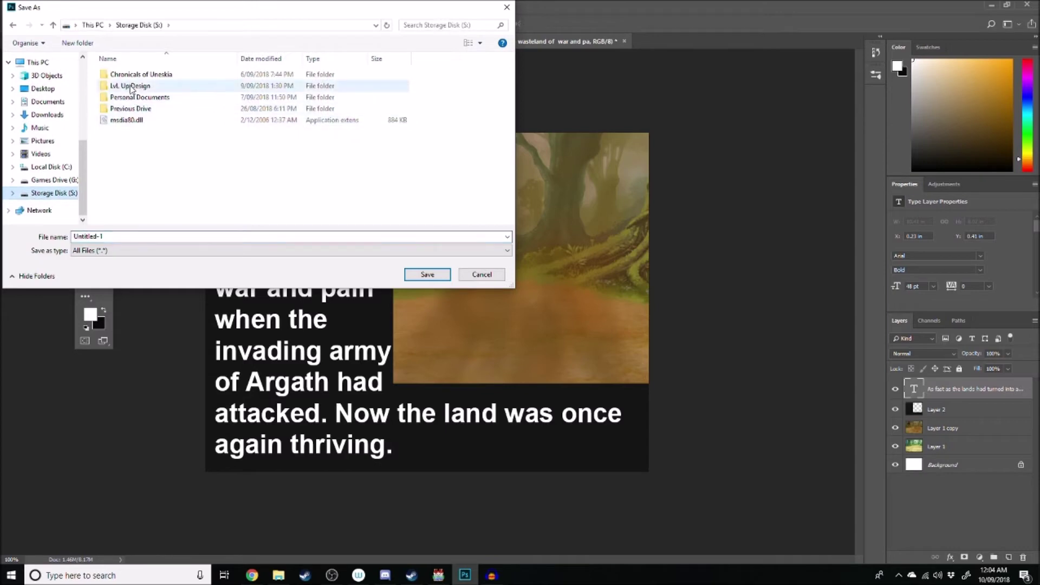
{"action": "double_click", "coordinate": [144, 97]}
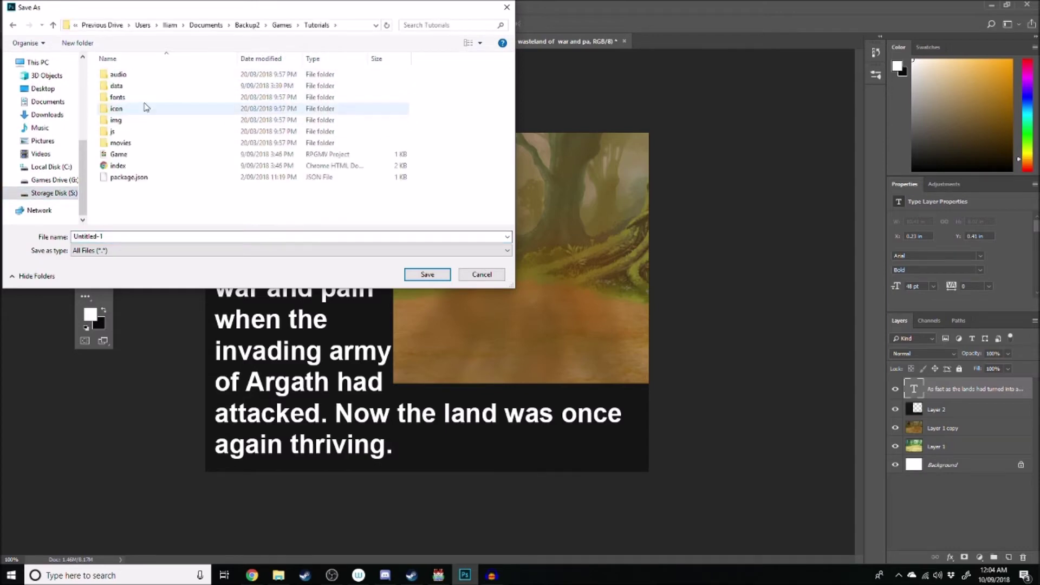
{"action": "double_click", "coordinate": [116, 119]}
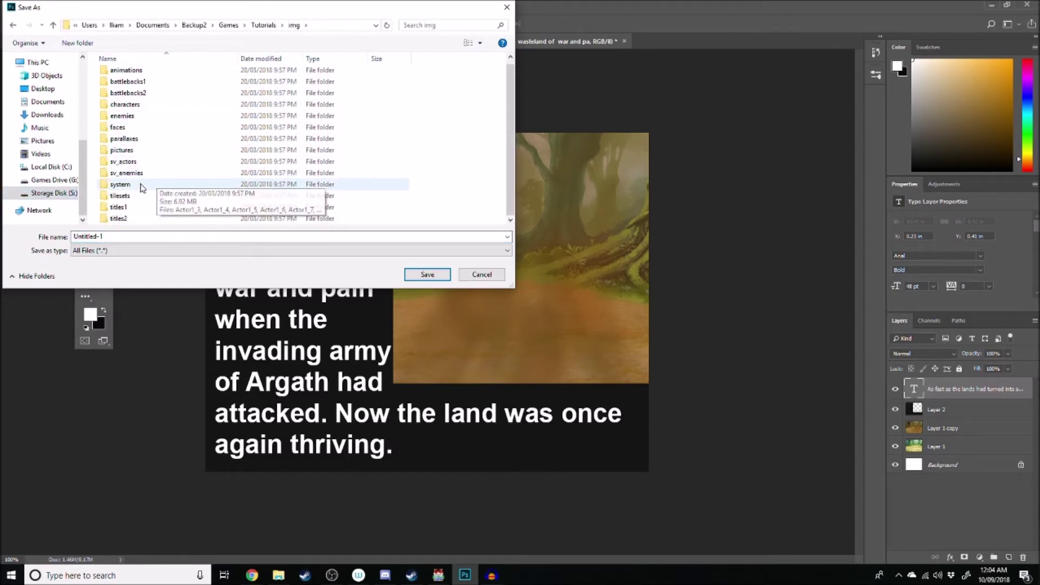
{"action": "double_click", "coordinate": [130, 153]}
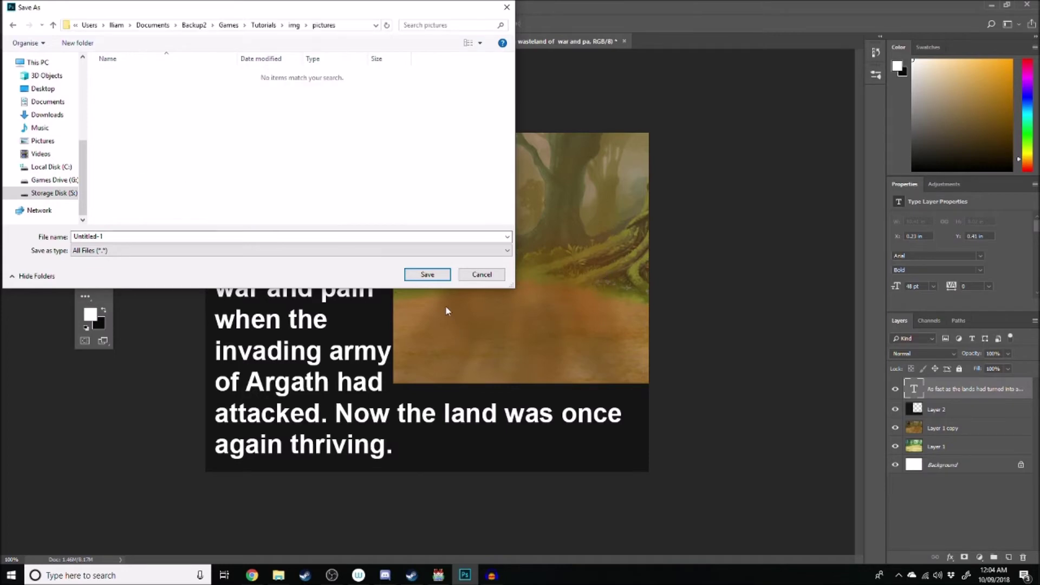
{"action": "left_click", "coordinate": [427, 275]}
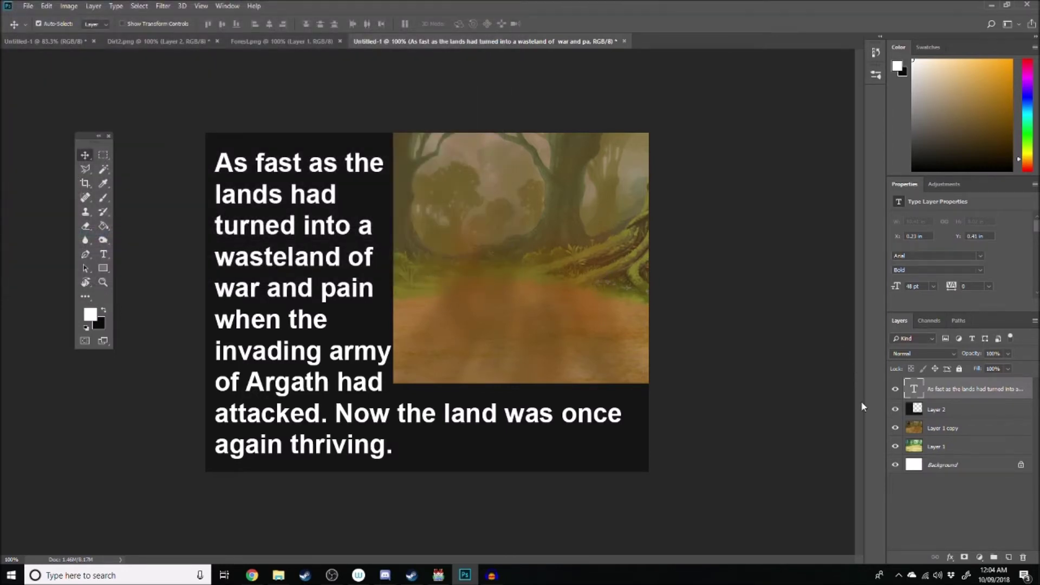
Step: Hide the brown-tinted Layer 1 copy and quick-export the green version as Untitled-2 PNG
{"action": "left_click", "coordinate": [895, 429]}
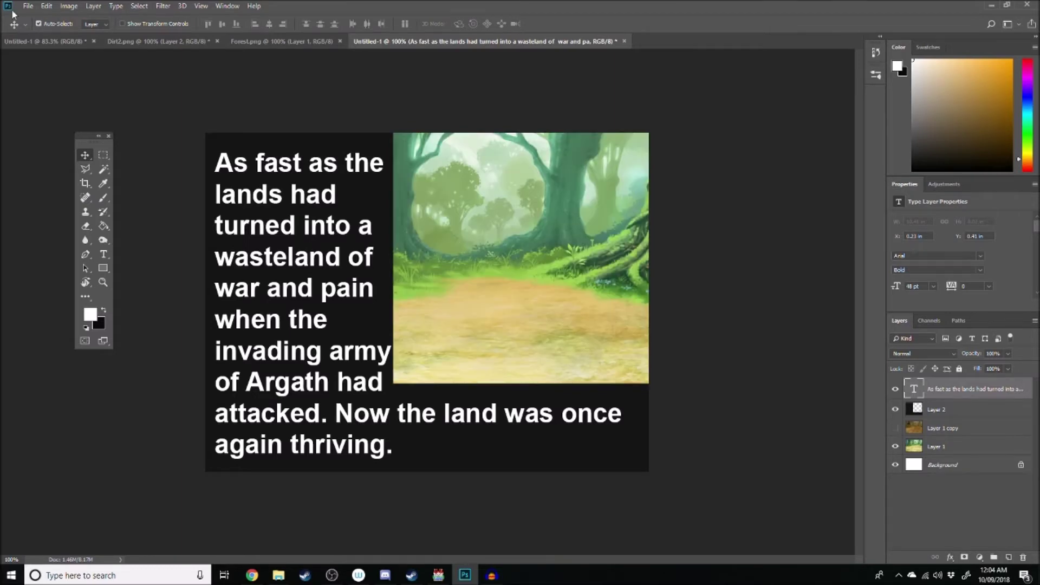
{"action": "left_click", "coordinate": [38, 6]}
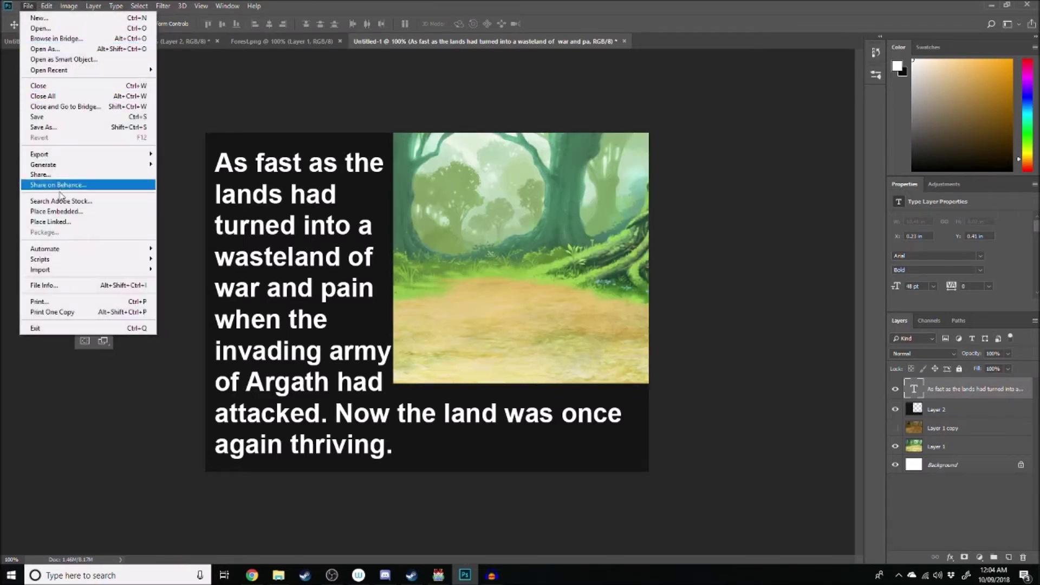
{"action": "mouse_move", "coordinate": [41, 155]}
{"action": "left_click", "coordinate": [184, 155]}
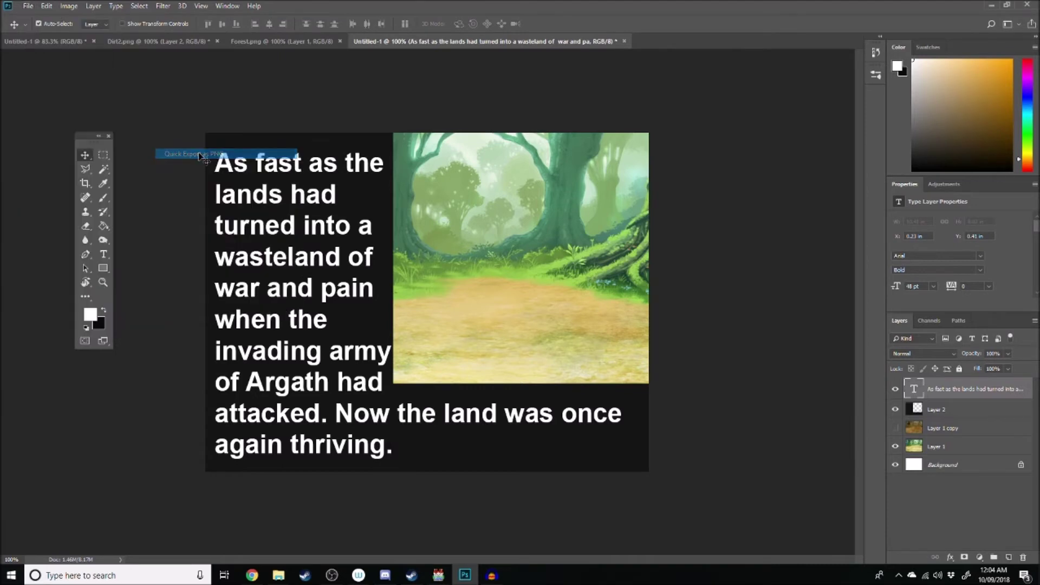
{"action": "left_click", "coordinate": [123, 237]}
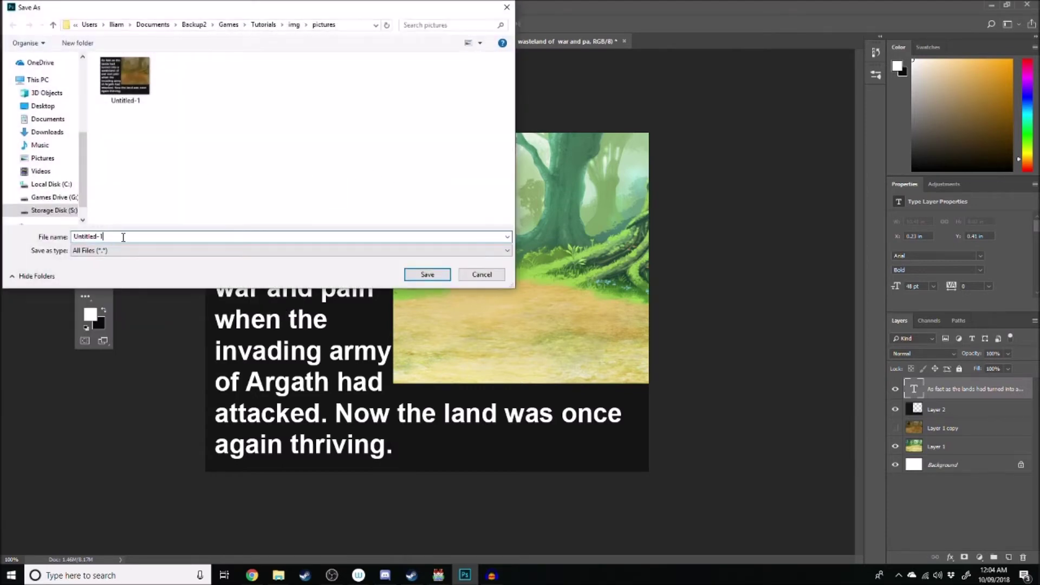
{"action": "type", "text": "2"}
{"action": "key", "text": "Return"}
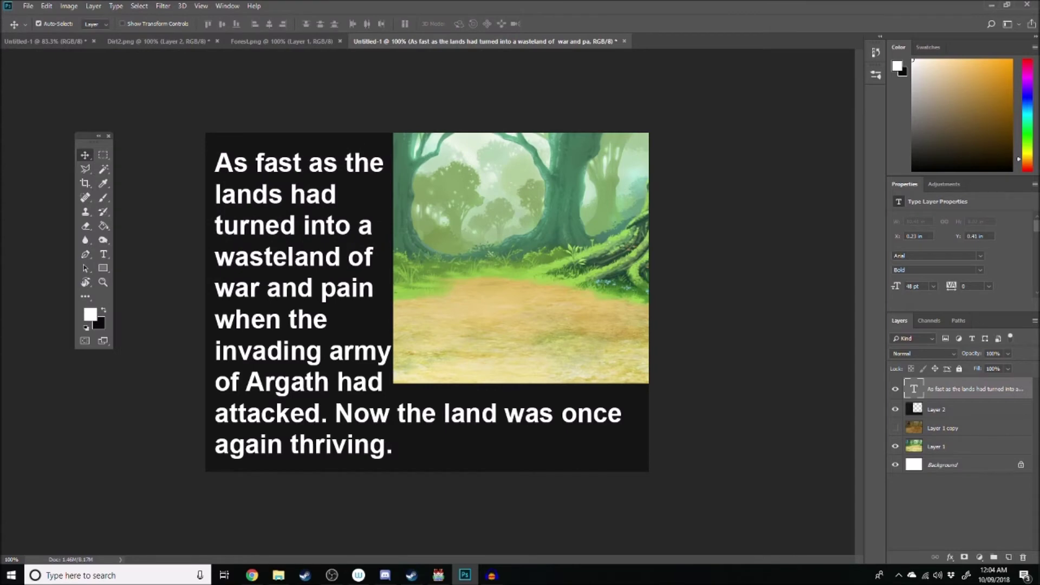
Step: Bring up Audacity and reposition its window fully on screen at the right
{"action": "left_click", "coordinate": [493, 573]}
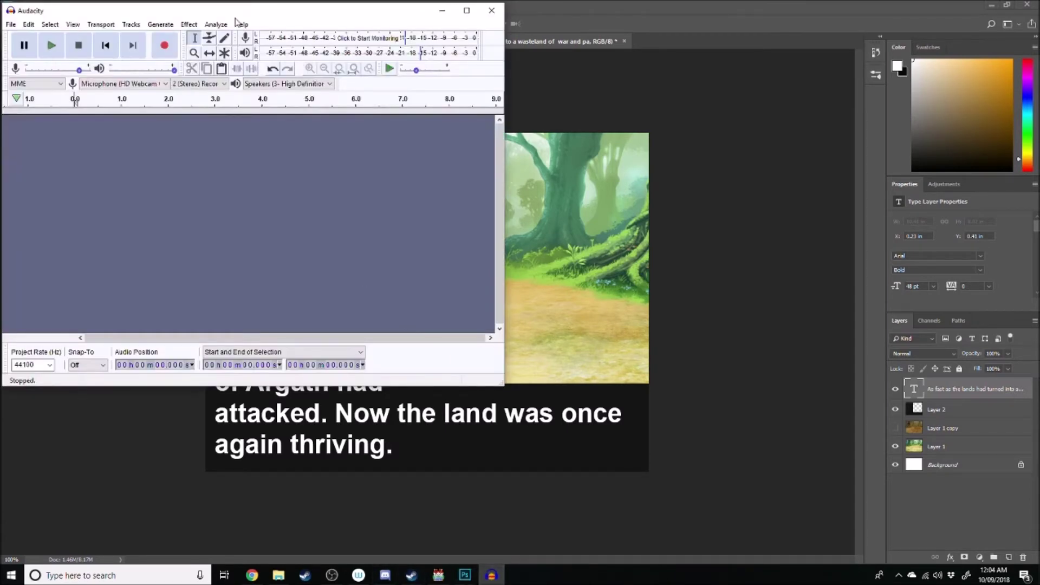
{"action": "left_click_drag", "start_coordinate": [172, 16], "coordinate": [729, 82]}
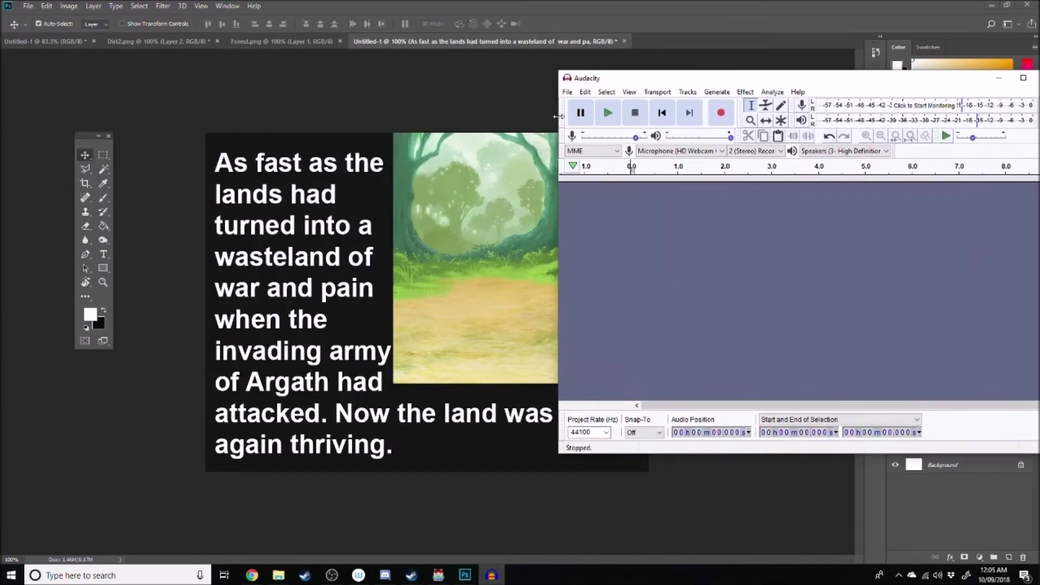
{"action": "left_click_drag", "start_coordinate": [558, 105], "coordinate": [713, 106]}
{"action": "left_click_drag", "start_coordinate": [772, 79], "coordinate": [723, 71]}
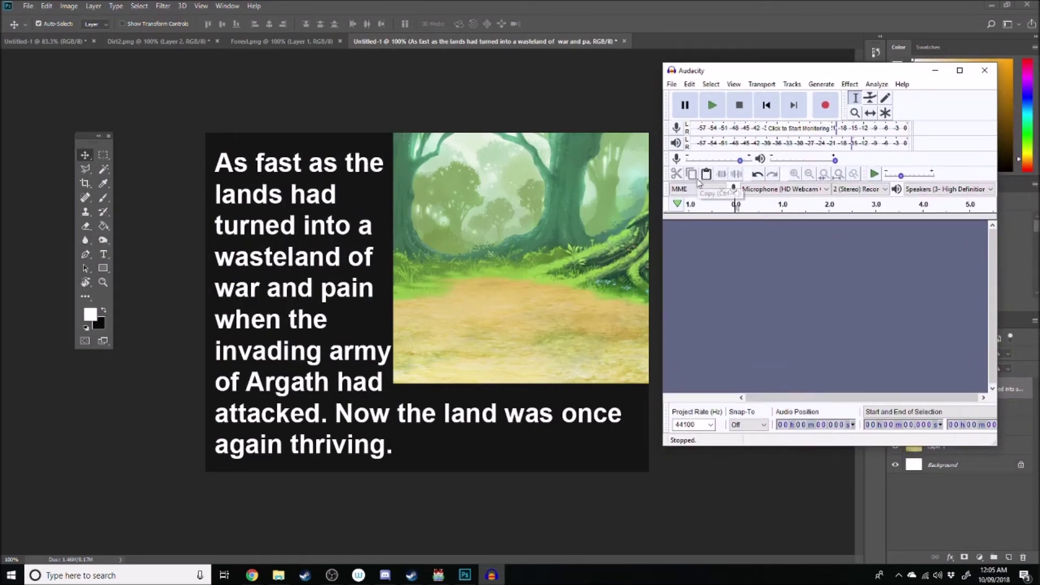
Step: Record an 11-second narration clip, delete its silent lead-in and play it back
{"action": "left_click", "coordinate": [824, 106]}
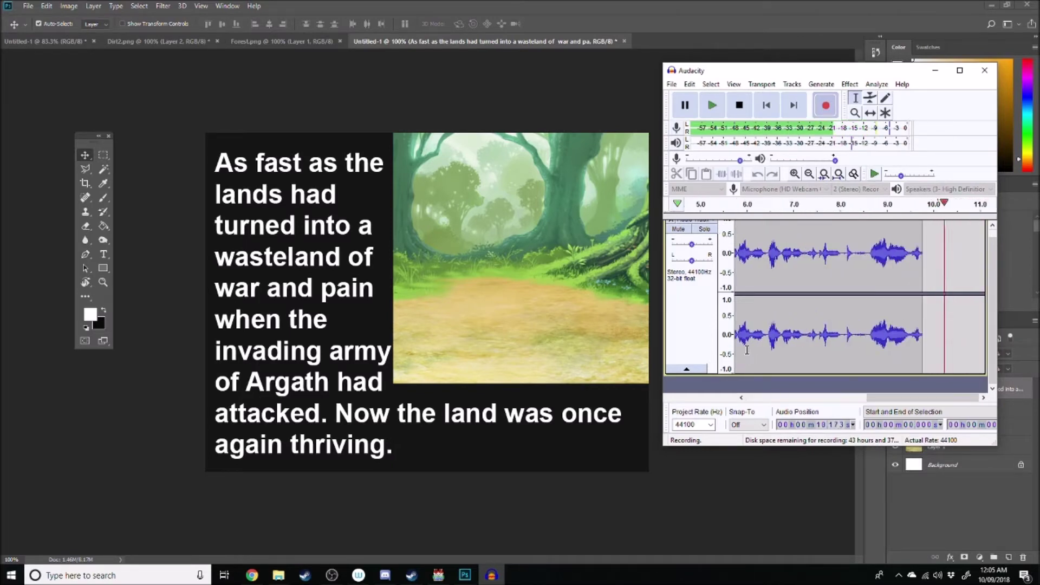
{"action": "key", "text": "space"}
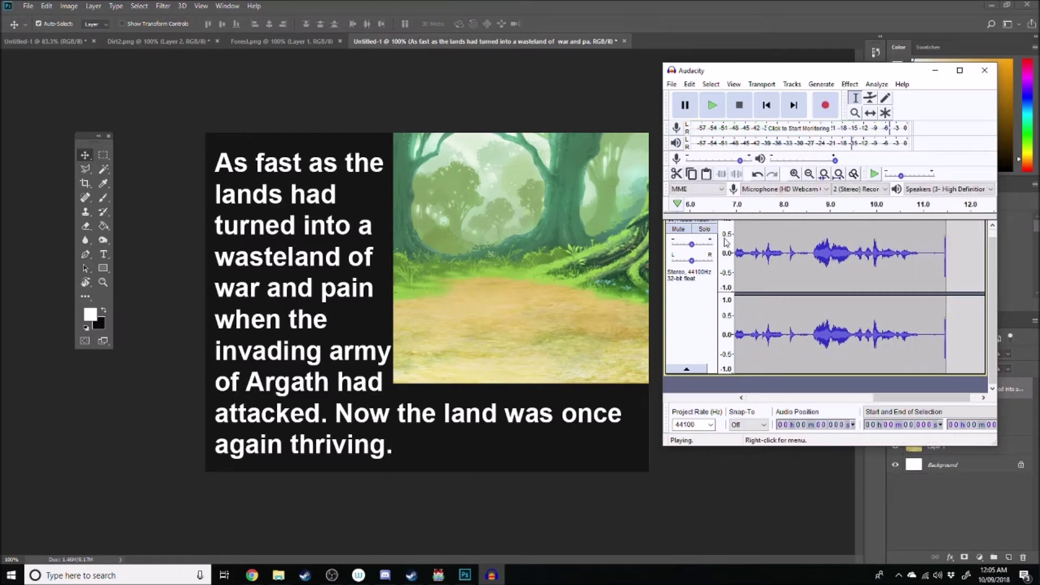
{"action": "key", "text": "space"}
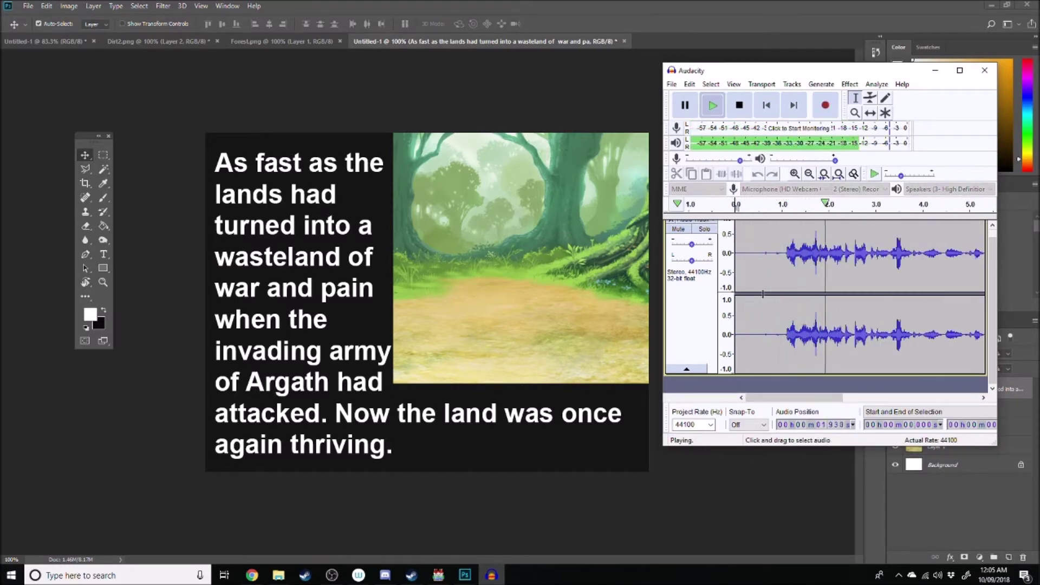
{"action": "key", "text": "space"}
{"action": "key", "text": "Delete"}
{"action": "key", "text": "space"}
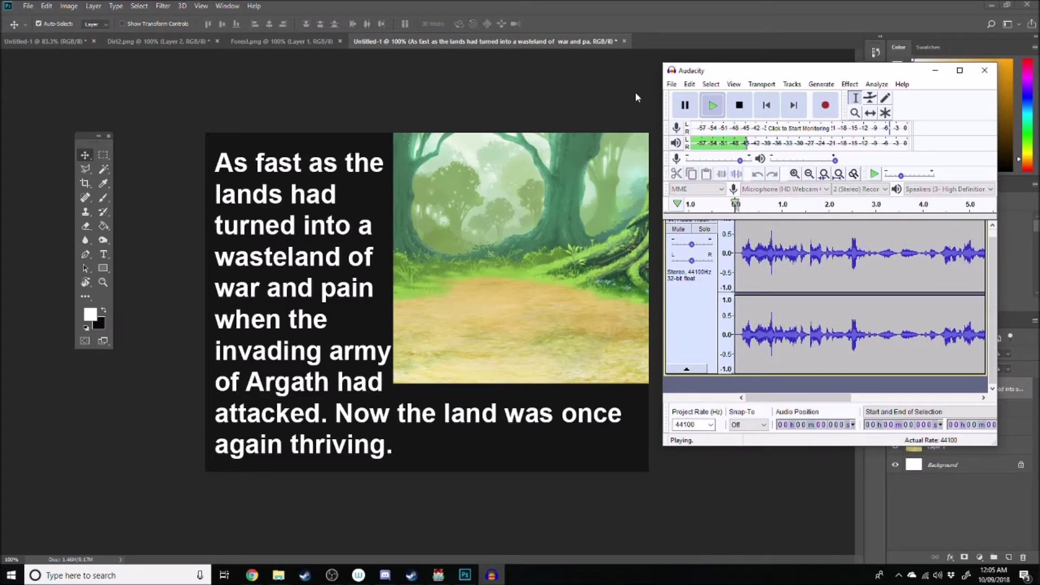
{"action": "key", "text": "space"}
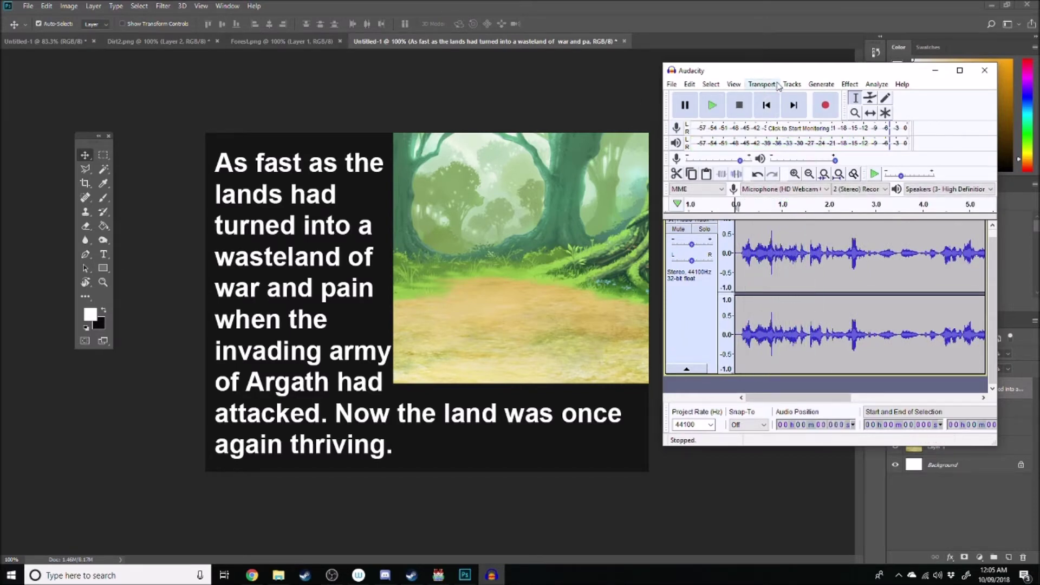
Step: Select the whole narration track and apply the Echo effect with a 0.1-second delay
{"action": "left_click", "coordinate": [850, 84]}
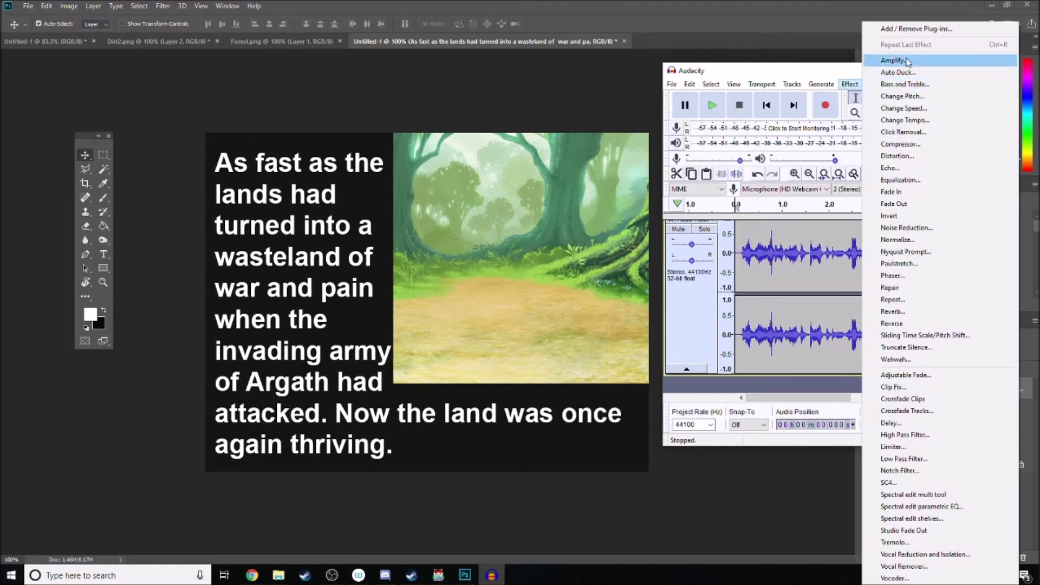
{"action": "left_click_drag", "start_coordinate": [801, 71], "coordinate": [641, 62]}
{"action": "left_click", "coordinate": [694, 76]}
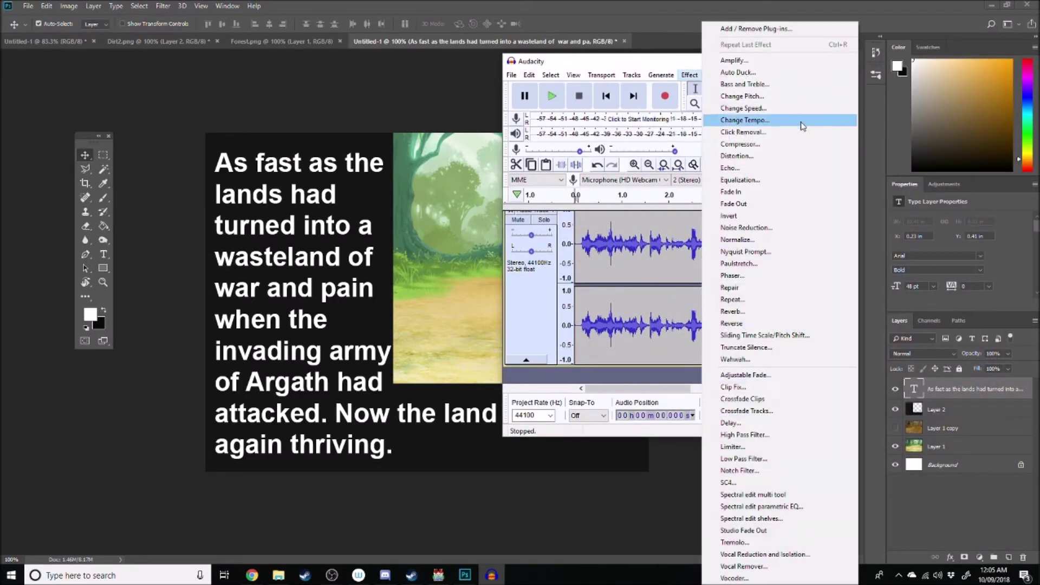
{"action": "left_click", "coordinate": [758, 168]}
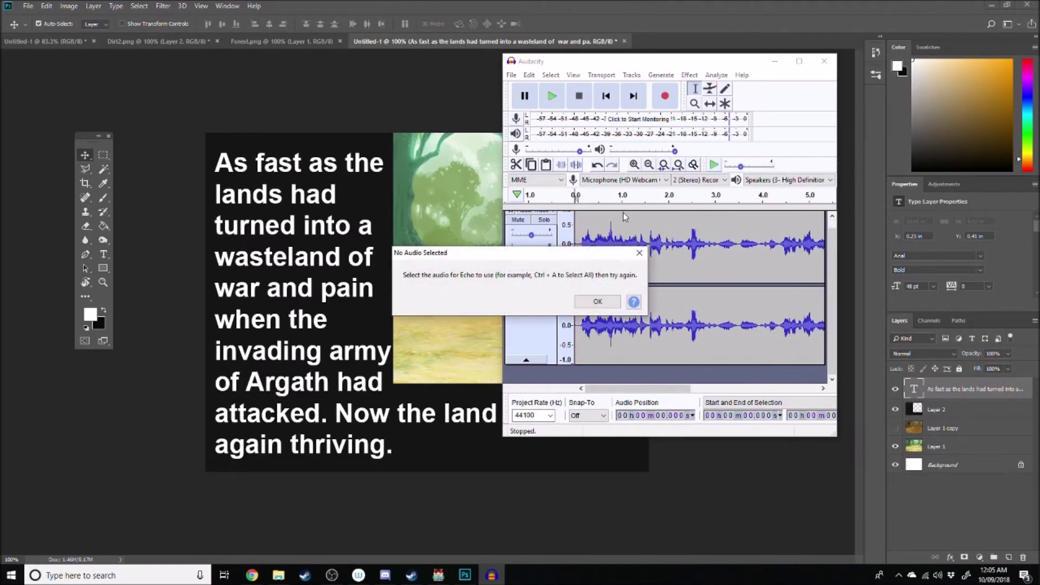
{"action": "left_click", "coordinate": [600, 301]}
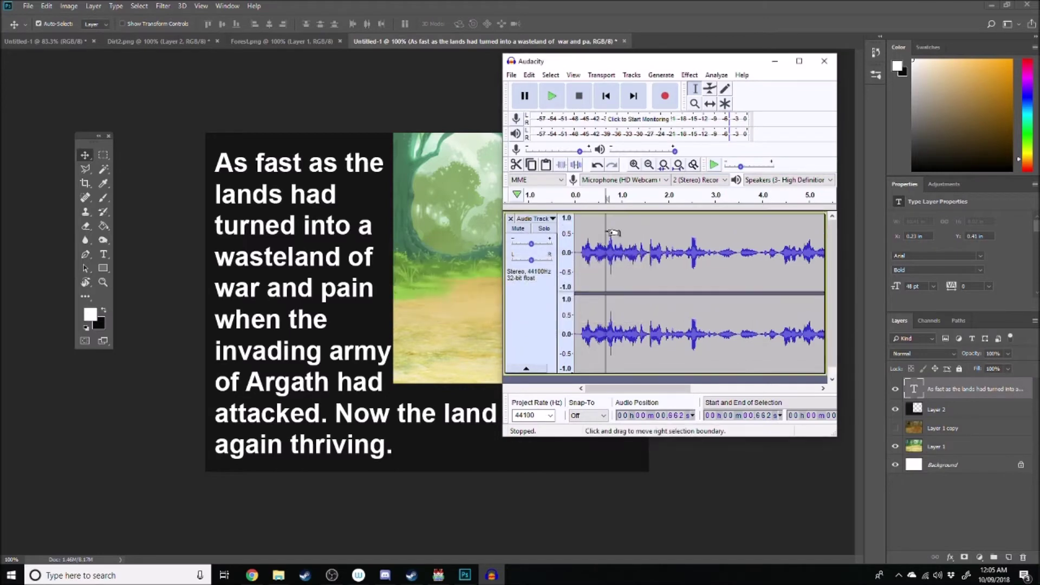
{"action": "left_click", "coordinate": [576, 234]}
{"action": "left_click", "coordinate": [515, 321]}
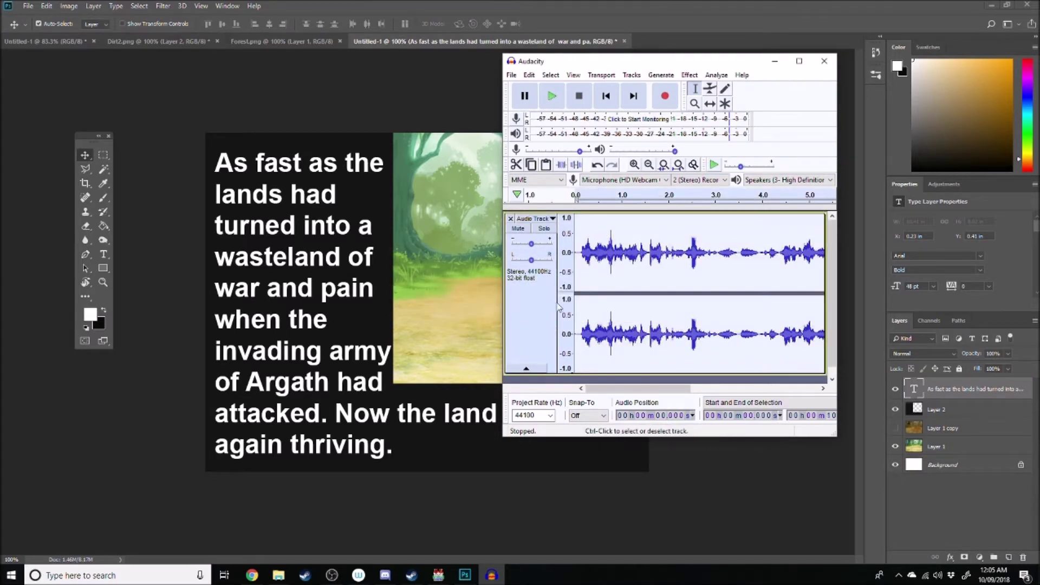
{"action": "left_click", "coordinate": [689, 74]}
{"action": "left_click", "coordinate": [742, 168]}
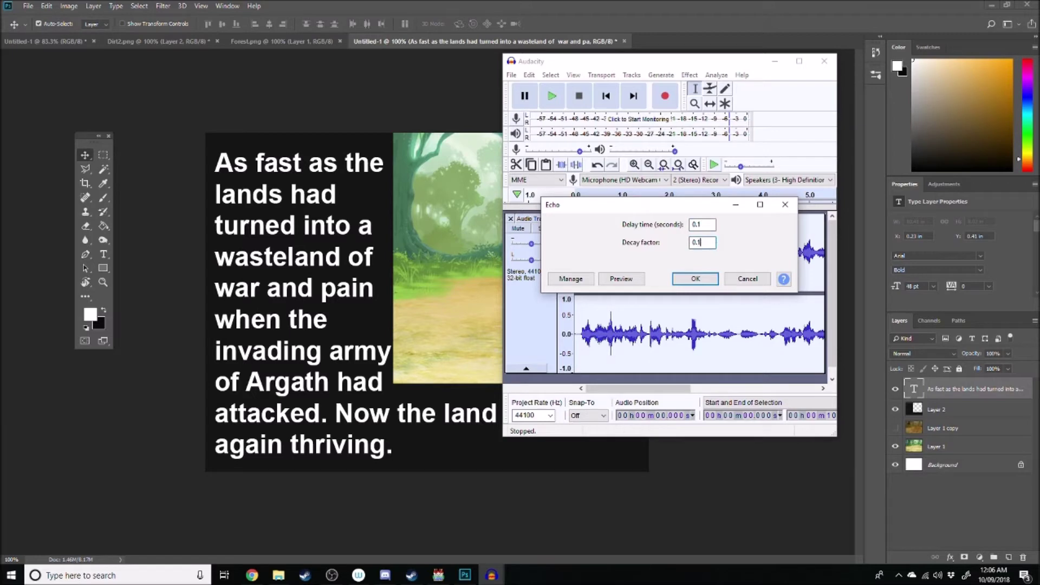
{"action": "left_click", "coordinate": [699, 278]}
Step: Reapply the echo to the narration and play it back through to the end
{"action": "key", "text": "space"}
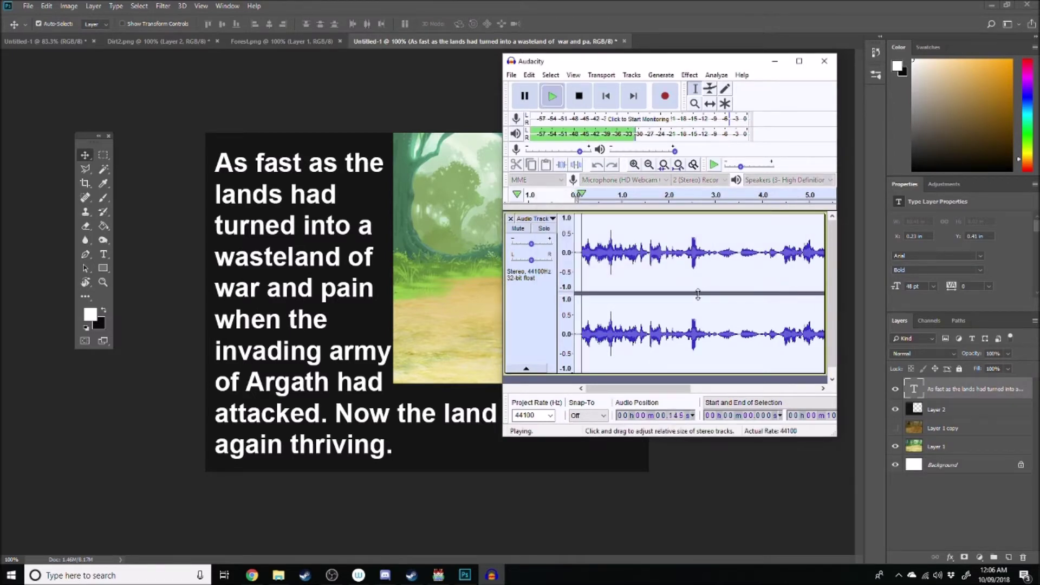
{"action": "left_click", "coordinate": [689, 75]}
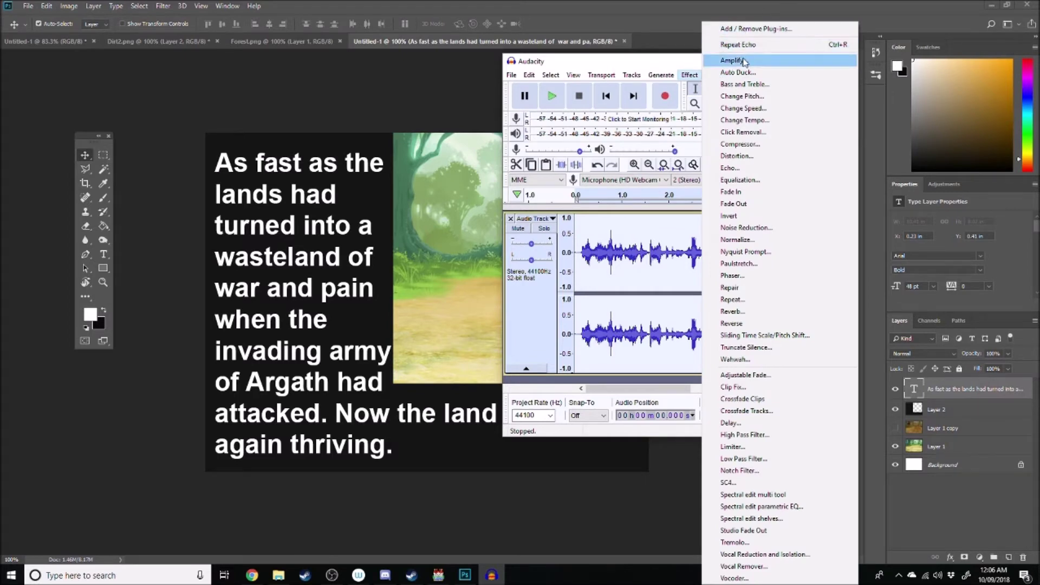
{"action": "left_click", "coordinate": [689, 76]}
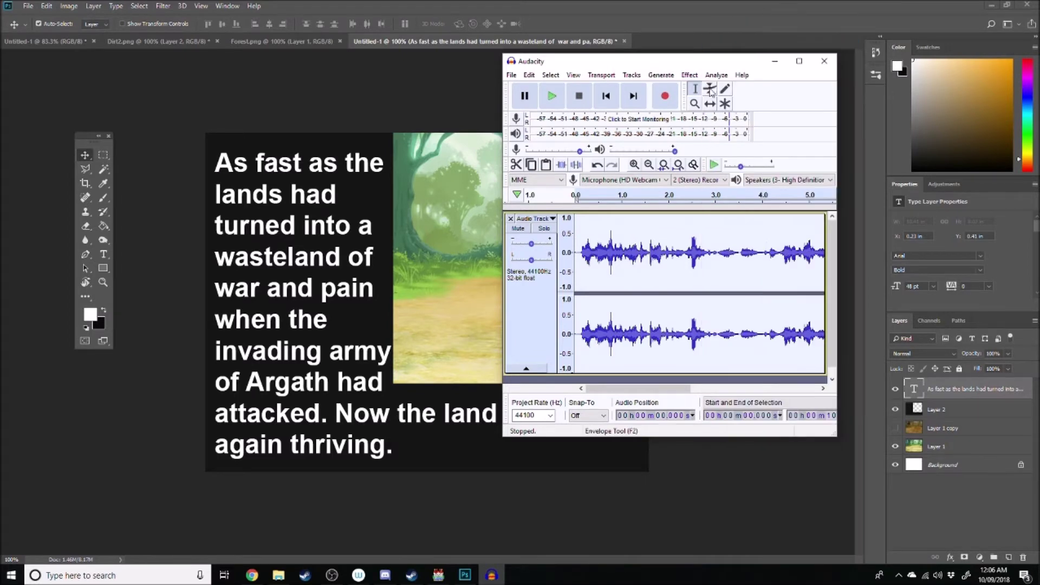
{"action": "left_click", "coordinate": [694, 79]}
{"action": "left_click", "coordinate": [738, 45]}
{"action": "key", "text": "space"}
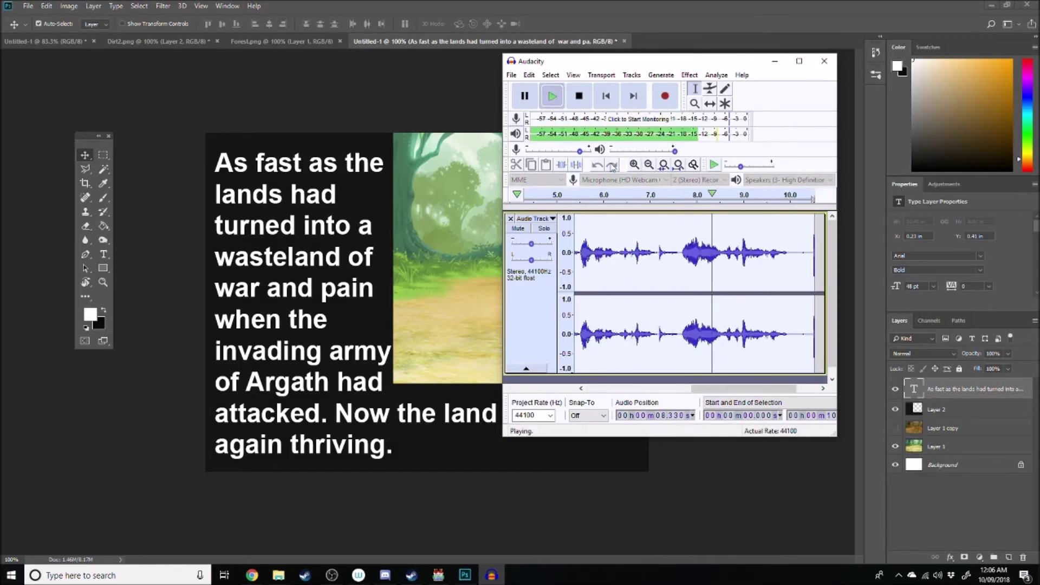
{"action": "key", "text": "End"}
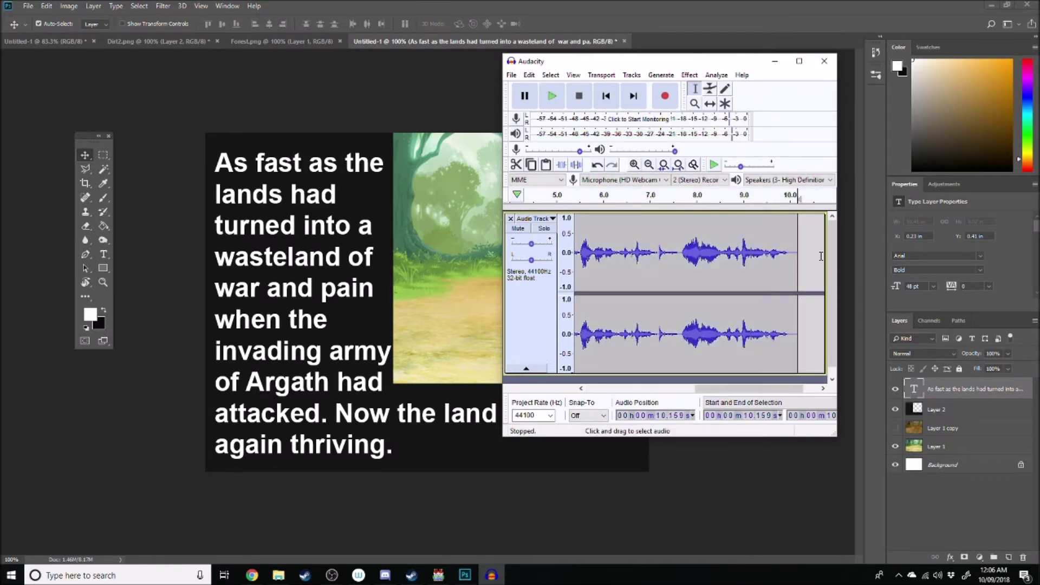
Step: Export the narration as an Ogg Vorbis file into audio/me, accepting the metadata tags
{"action": "left_click", "coordinate": [512, 75]}
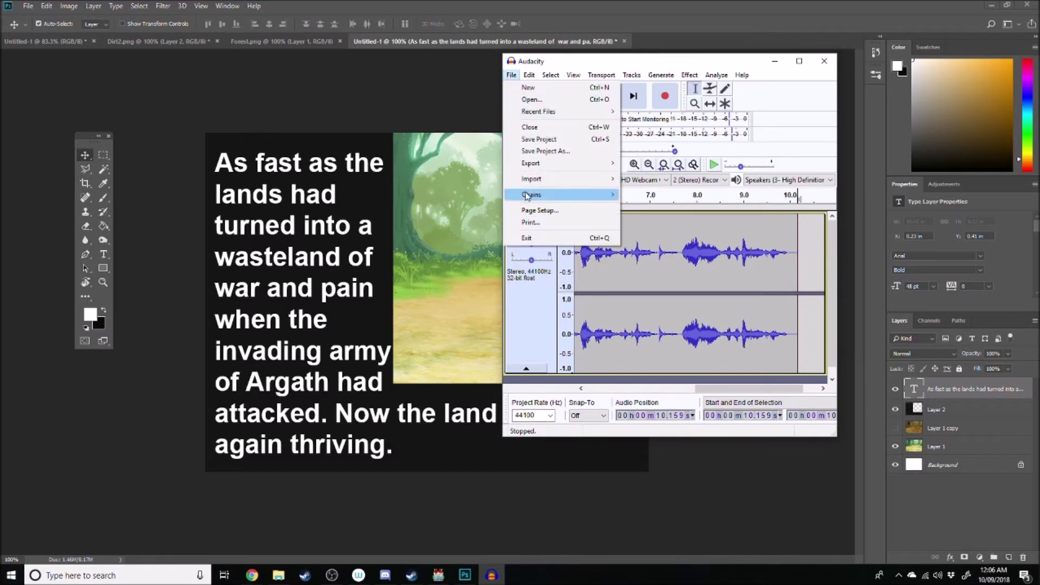
{"action": "mouse_move", "coordinate": [542, 164]}
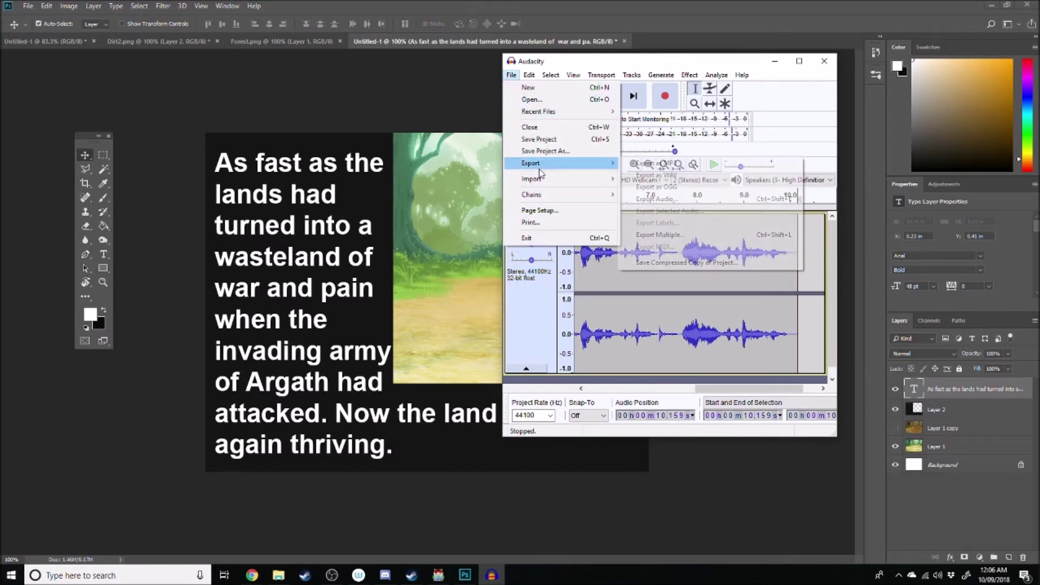
{"action": "left_click", "coordinate": [680, 192]}
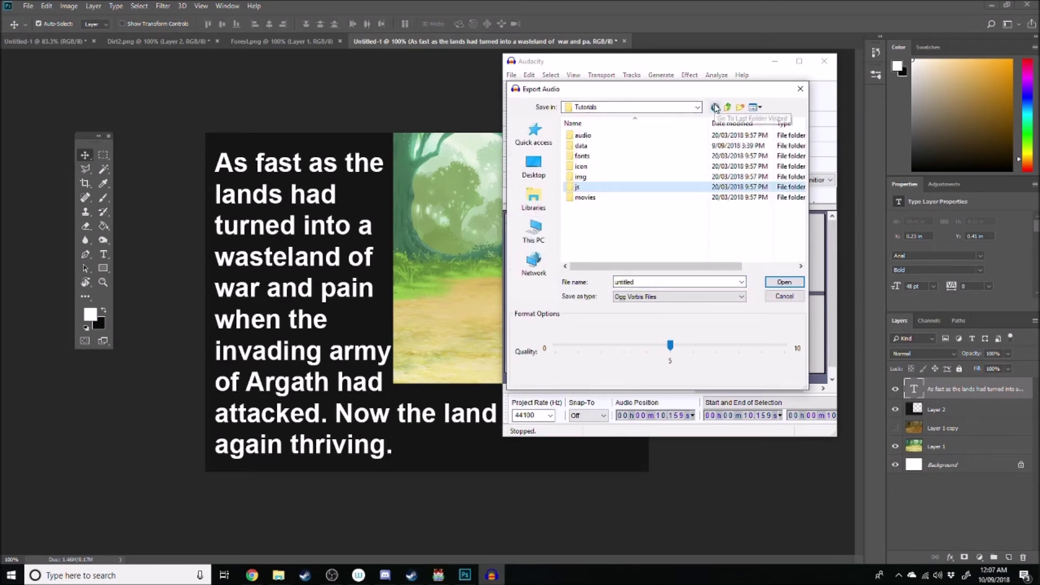
{"action": "double_click", "coordinate": [583, 136]}
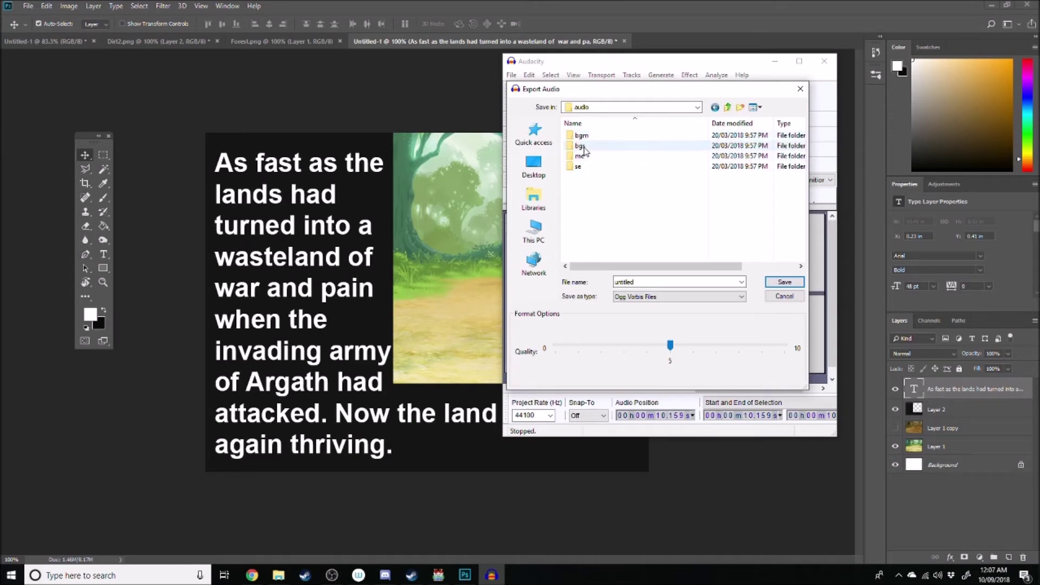
{"action": "double_click", "coordinate": [580, 157]}
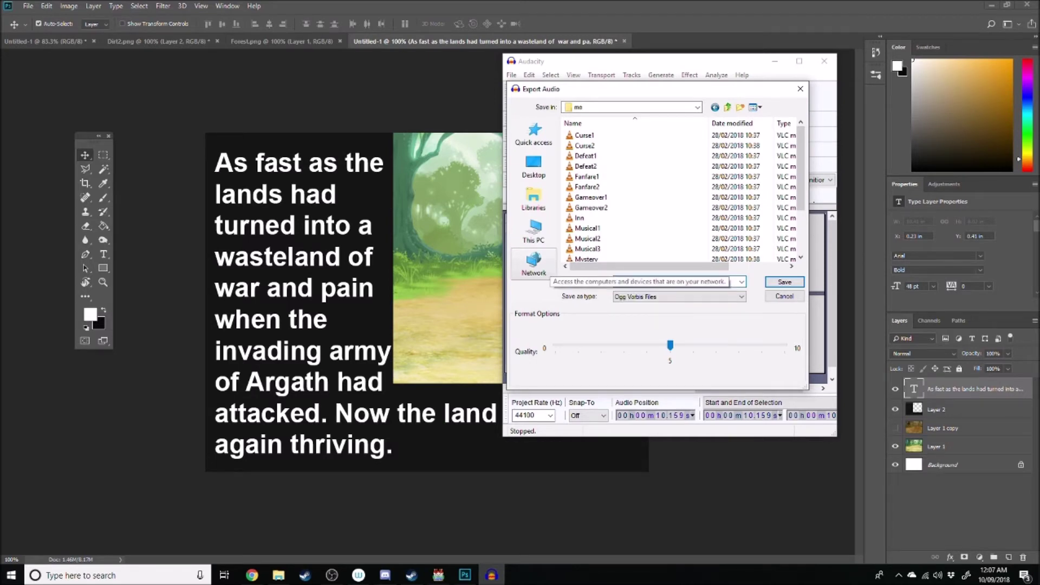
{"action": "key", "text": "Return"}
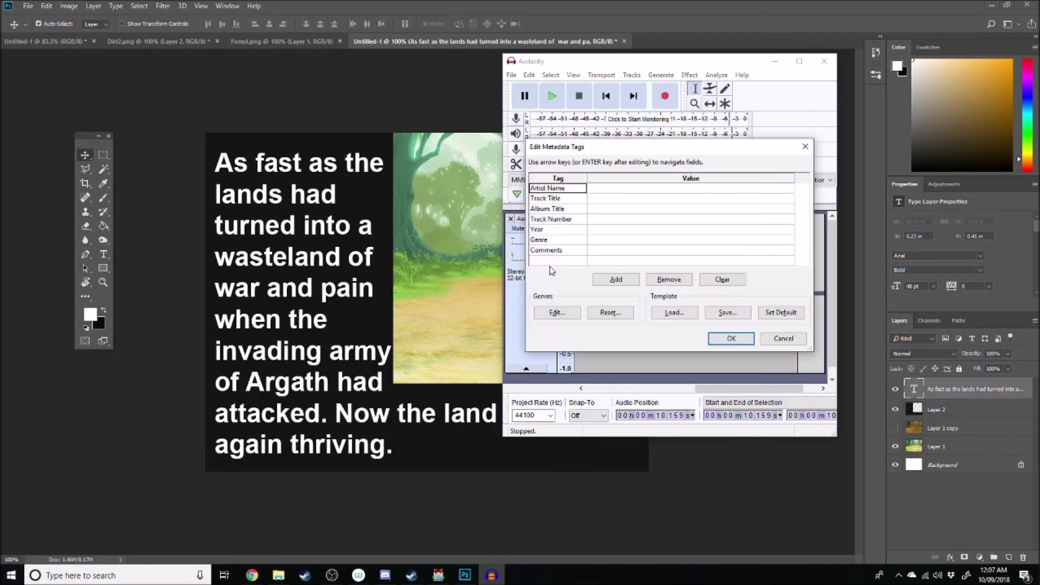
{"action": "left_click", "coordinate": [731, 342]}
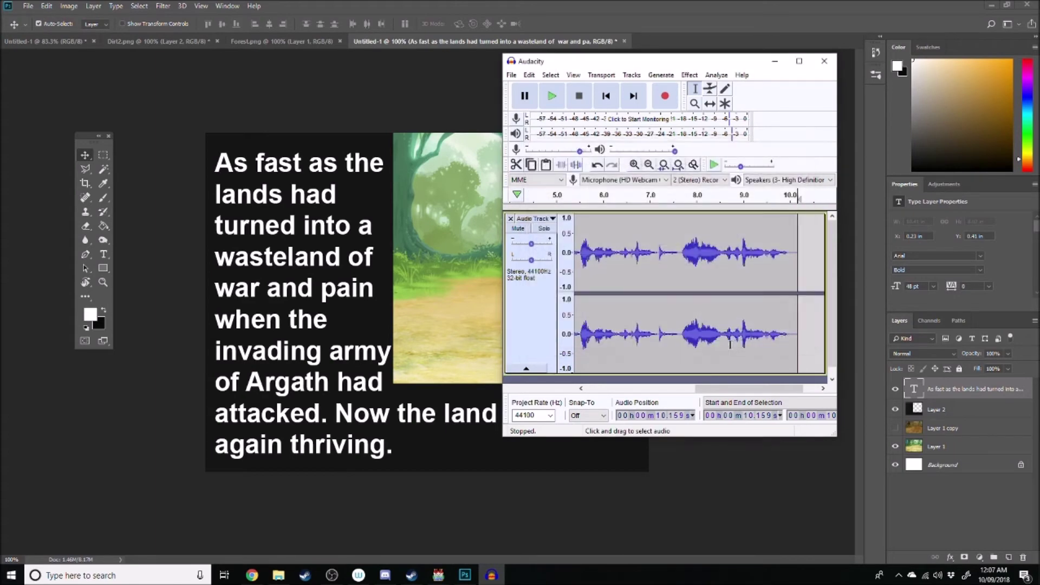
Step: In the Resource Manager, preview the Untitled-1.png and Untitled-2.png pictures in img/pictures
{"action": "left_click", "coordinate": [438, 578]}
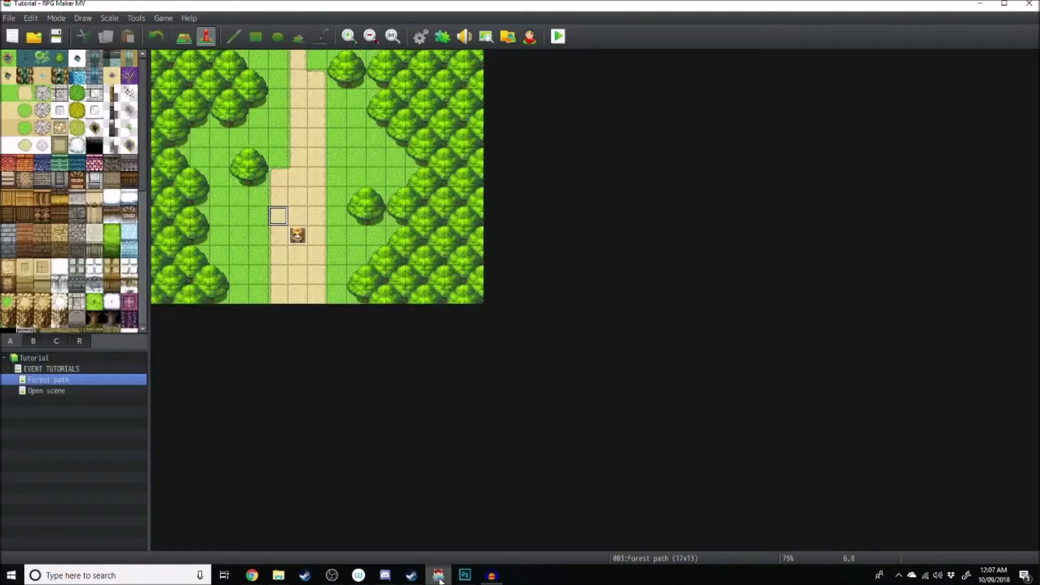
{"action": "left_click", "coordinate": [508, 36]}
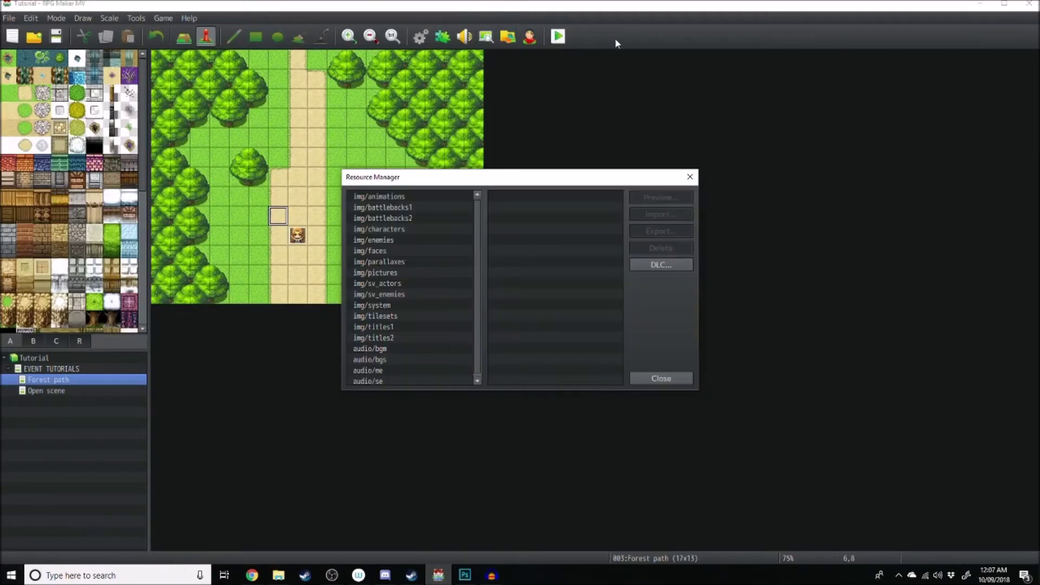
{"action": "left_click", "coordinate": [401, 197]}
{"action": "left_click", "coordinate": [390, 272]}
{"action": "left_click", "coordinate": [538, 197]}
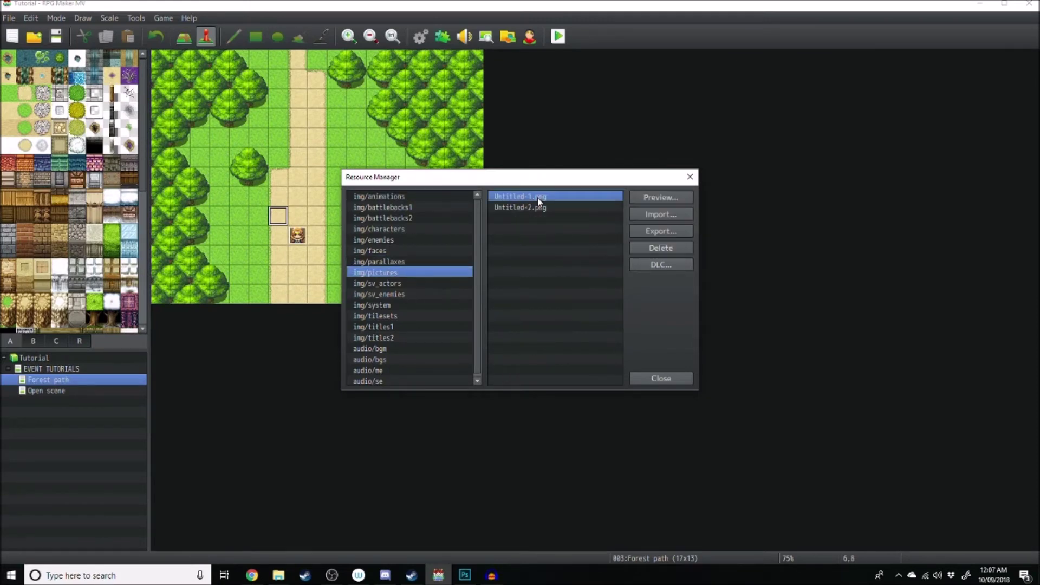
{"action": "left_click", "coordinate": [665, 197]}
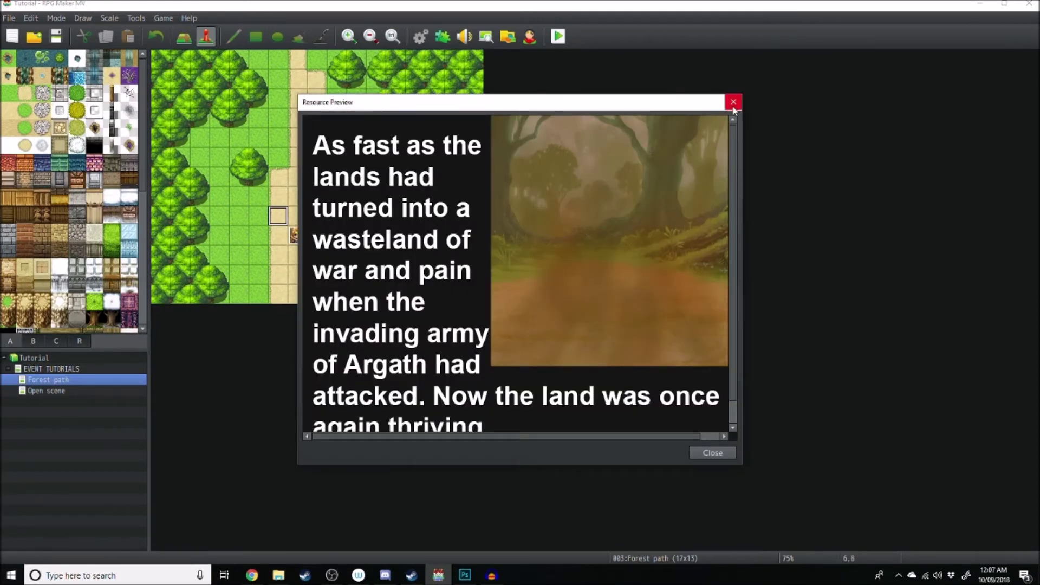
{"action": "left_click", "coordinate": [733, 103]}
{"action": "left_click", "coordinate": [566, 208]}
{"action": "left_click", "coordinate": [665, 198]}
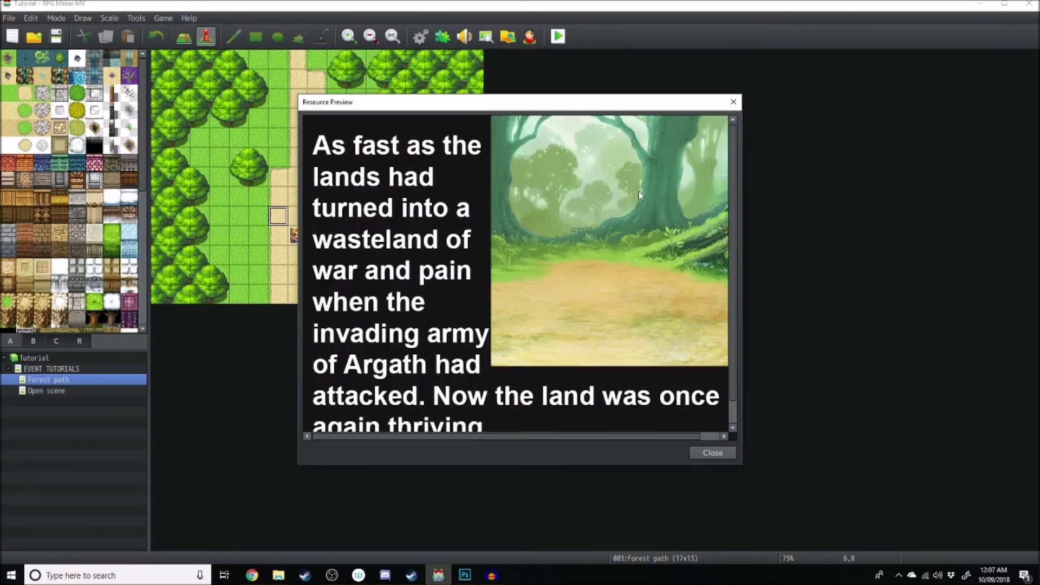
{"action": "left_click", "coordinate": [732, 101]}
Step: Confirm Opening cut scene.ogg is listed in audio/me, then select the Open scene map
{"action": "left_click", "coordinate": [383, 284]}
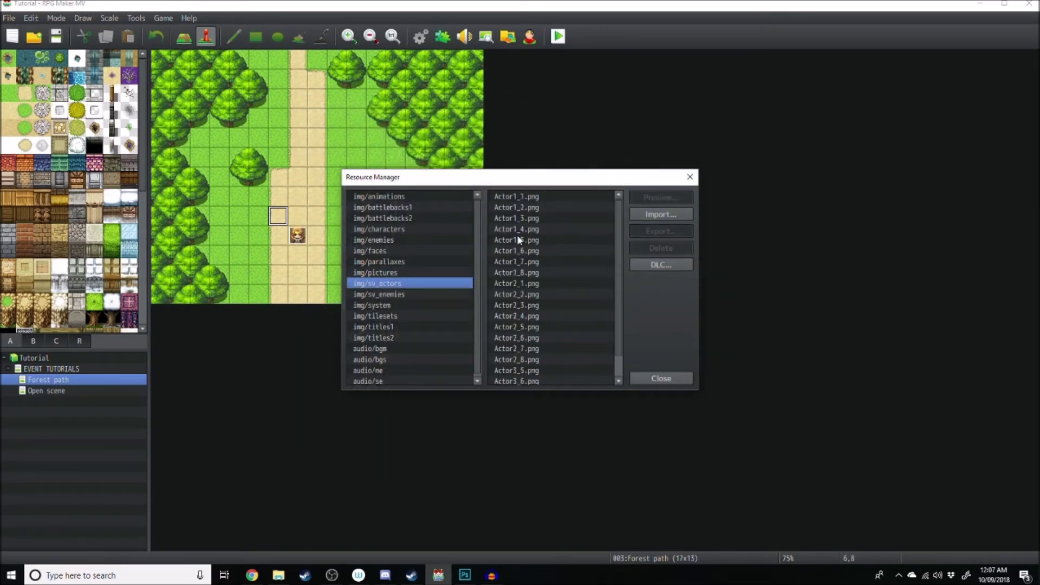
{"action": "scroll", "coordinate": [397, 297], "scroll_direction": "down", "scroll_amount": 1}
{"action": "left_click", "coordinate": [382, 346]}
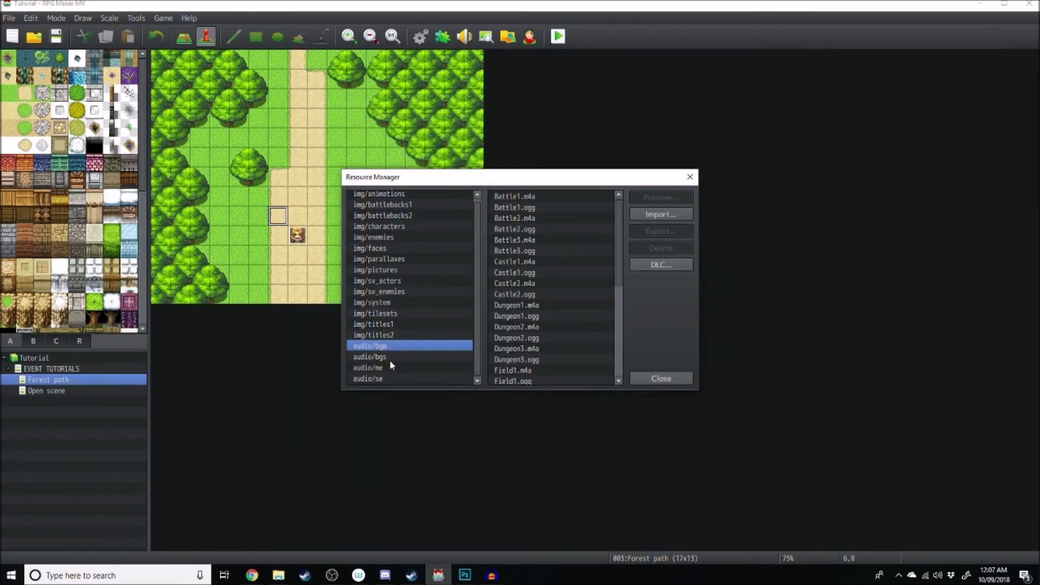
{"action": "left_click", "coordinate": [384, 369]}
{"action": "left_click", "coordinate": [532, 294]}
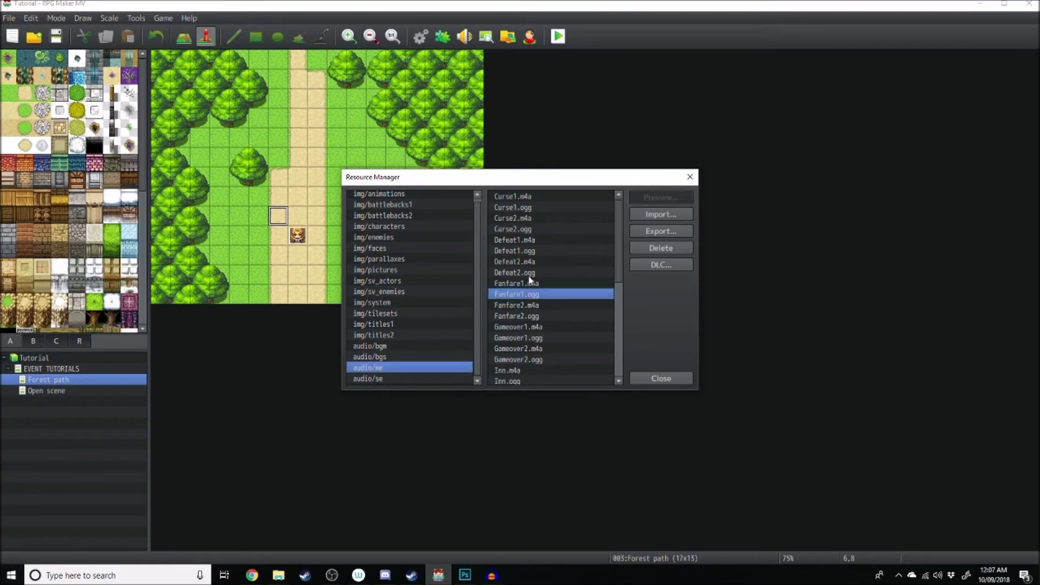
{"action": "scroll", "coordinate": [530, 280], "scroll_direction": "down", "scroll_amount": 7}
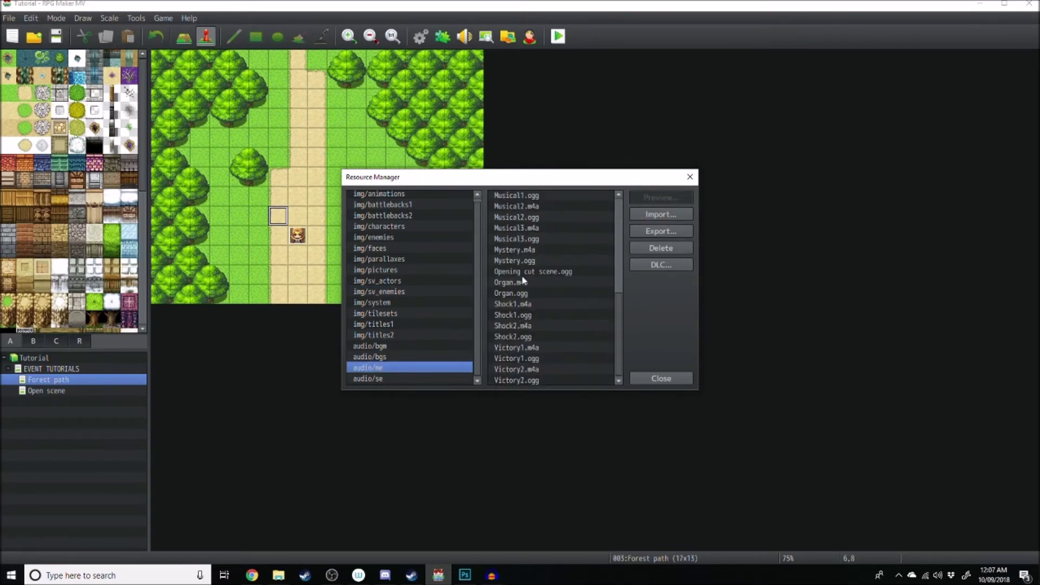
{"action": "left_click", "coordinate": [524, 272]}
{"action": "left_click", "coordinate": [689, 177]}
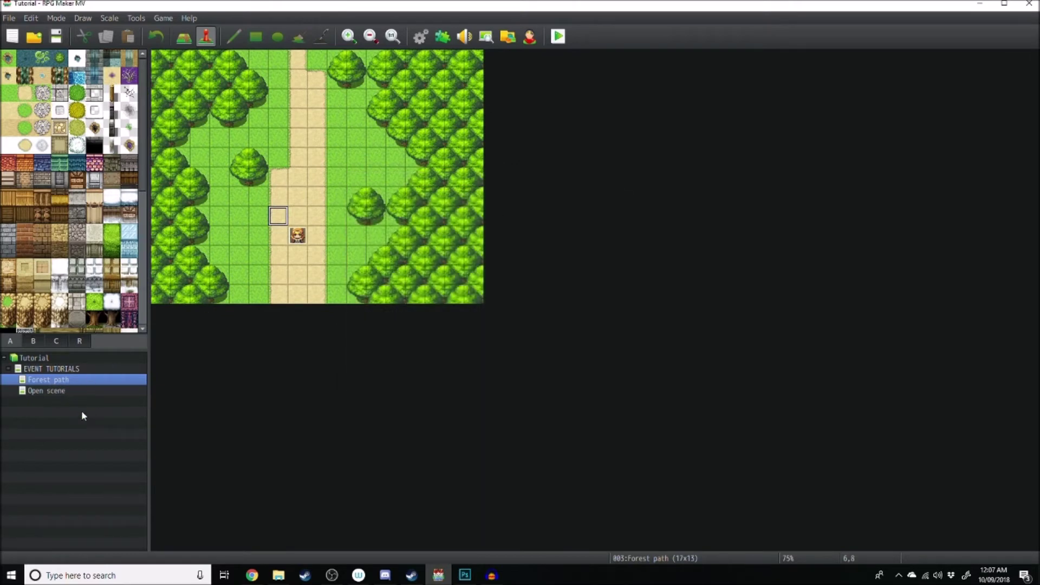
{"action": "left_click", "coordinate": [48, 392]}
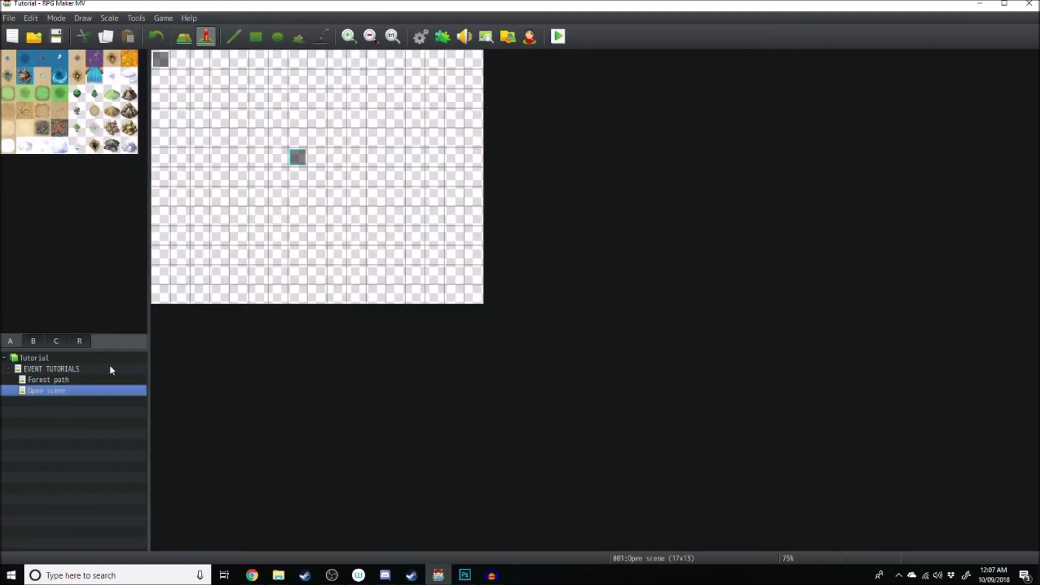
Step: Replace EV001's Hello world text with a Show Picture #1 command using the Untitled-1 image
{"action": "double_click", "coordinate": [158, 62]}
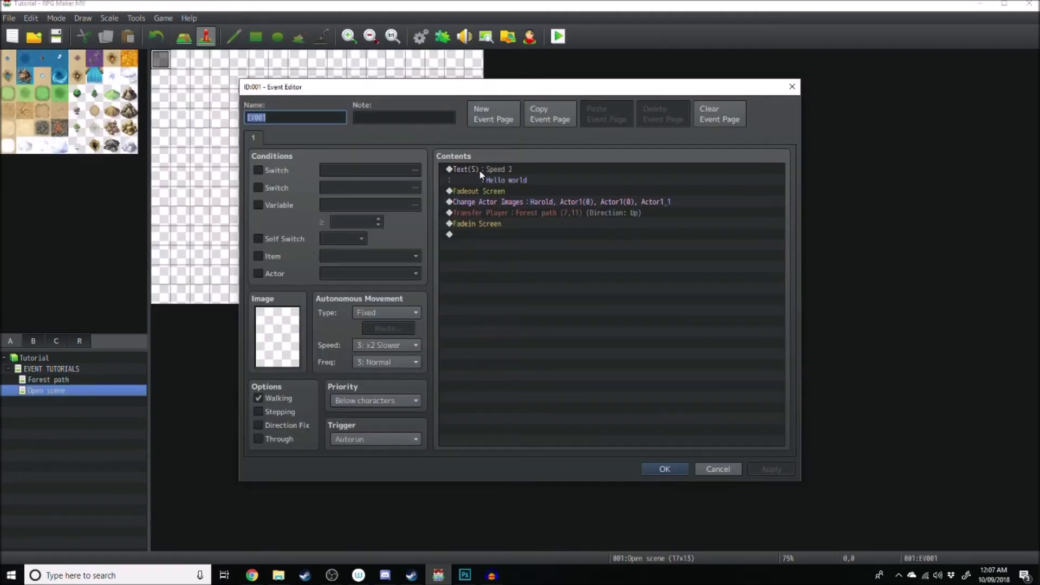
{"action": "left_click", "coordinate": [480, 170]}
{"action": "key", "text": "Delete"}
{"action": "right_click", "coordinate": [480, 168]}
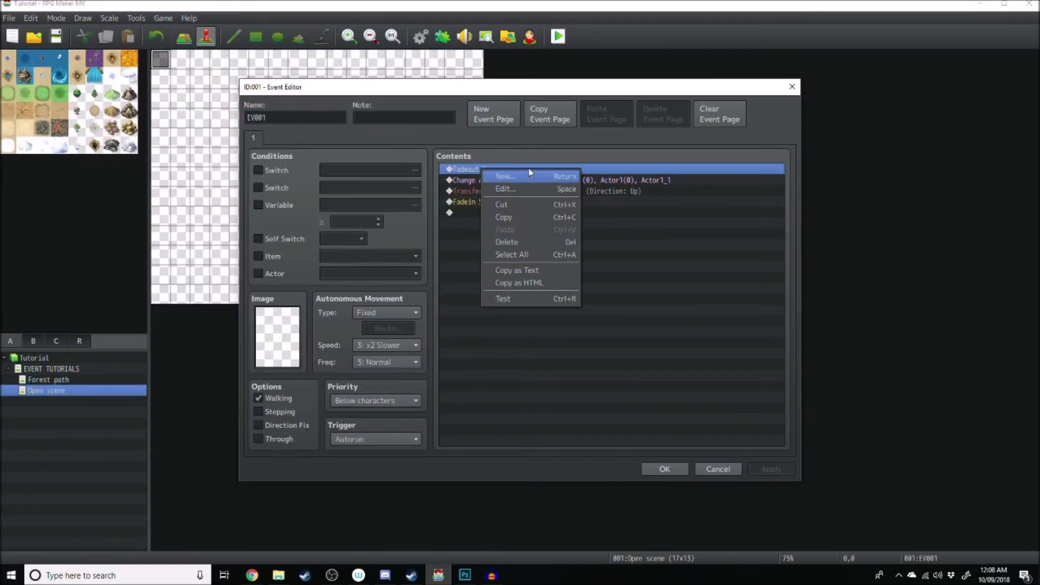
{"action": "left_click", "coordinate": [512, 176]}
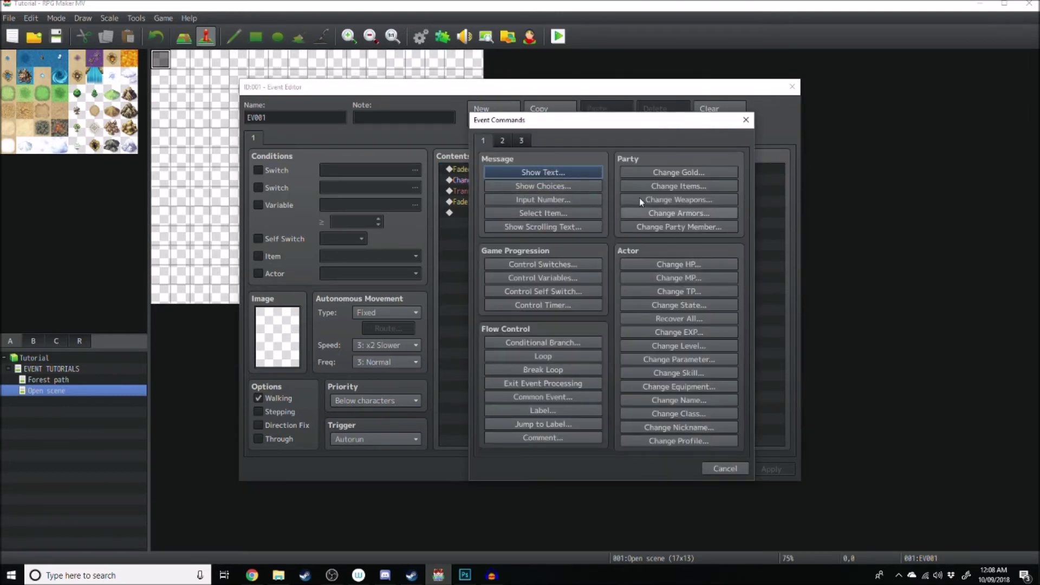
{"action": "left_click", "coordinate": [502, 141]}
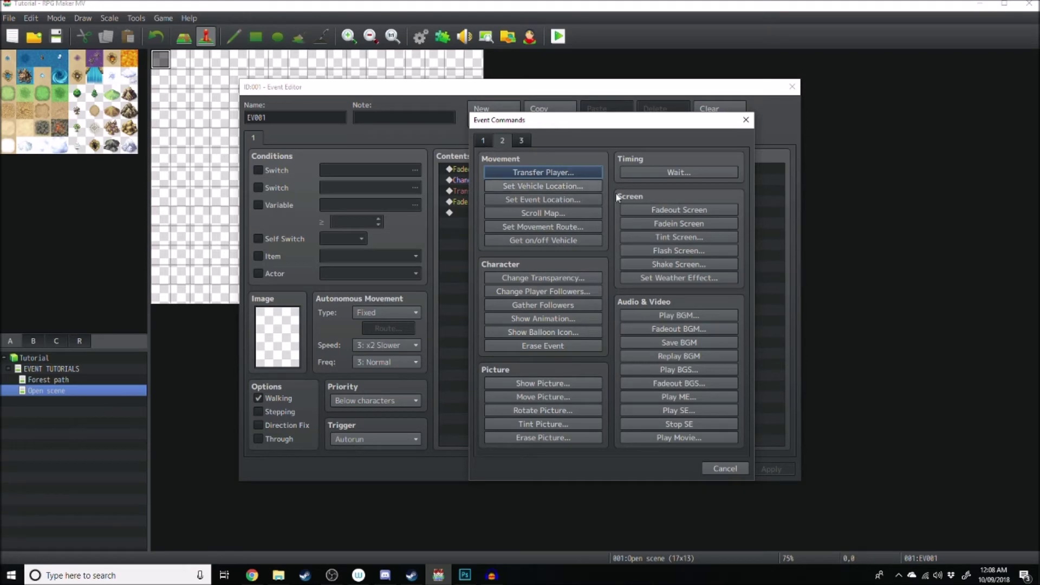
{"action": "left_click", "coordinate": [543, 383]}
{"action": "left_click", "coordinate": [589, 226]}
{"action": "left_click", "coordinate": [490, 204]}
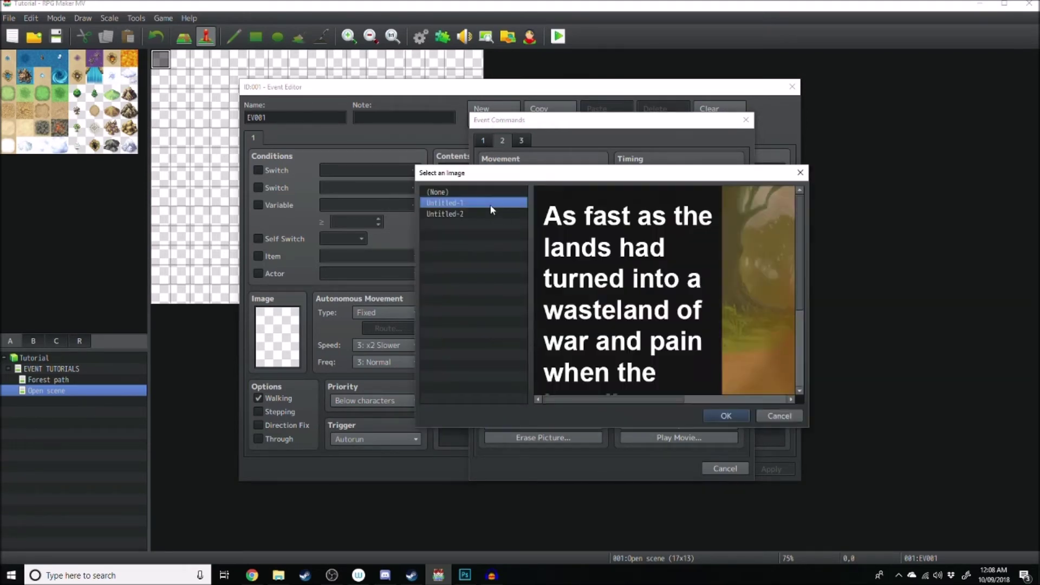
{"action": "left_click", "coordinate": [726, 416]}
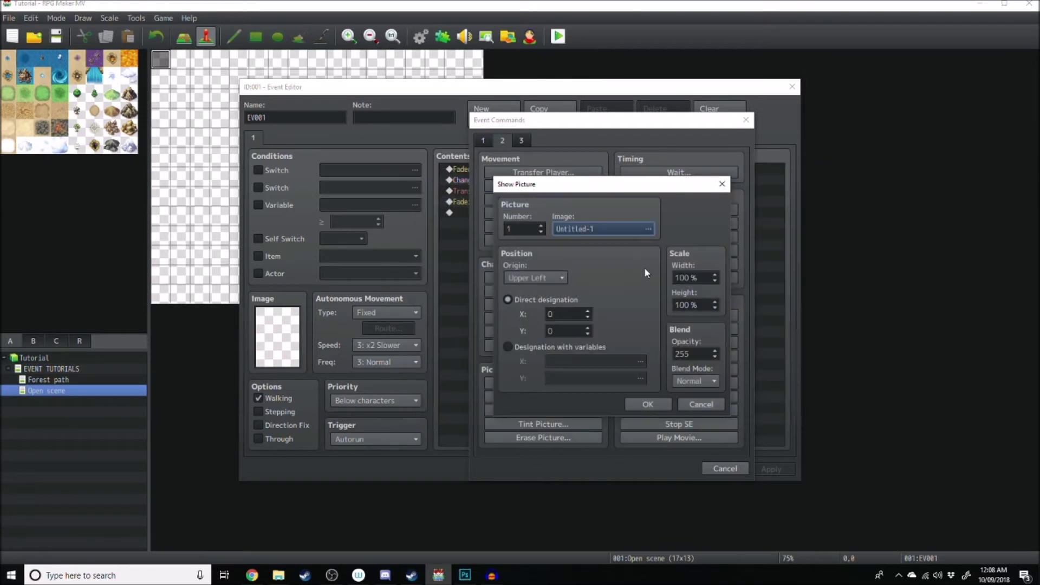
{"action": "left_click", "coordinate": [639, 400]}
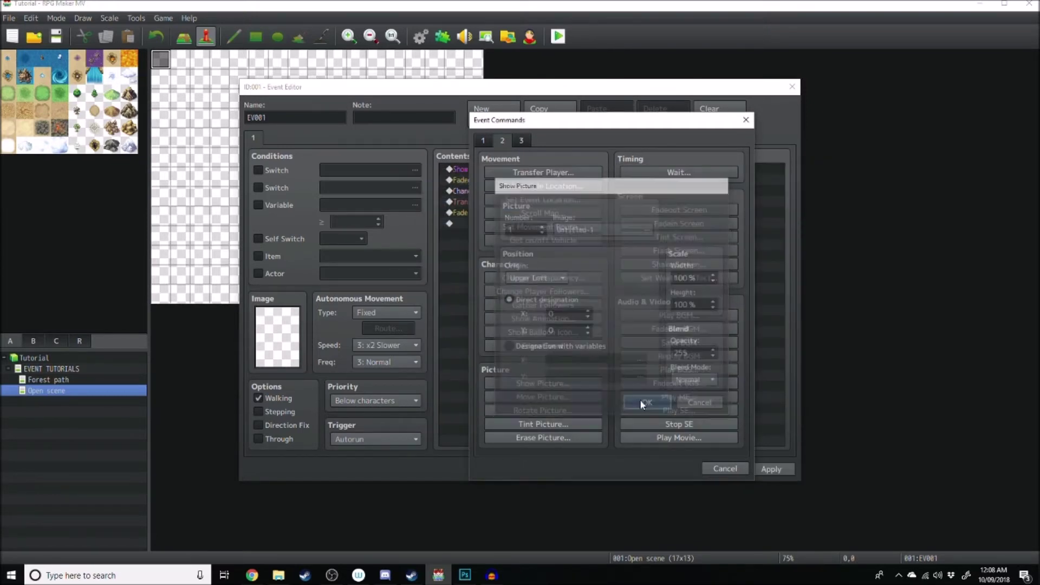
{"action": "left_click", "coordinate": [481, 170]}
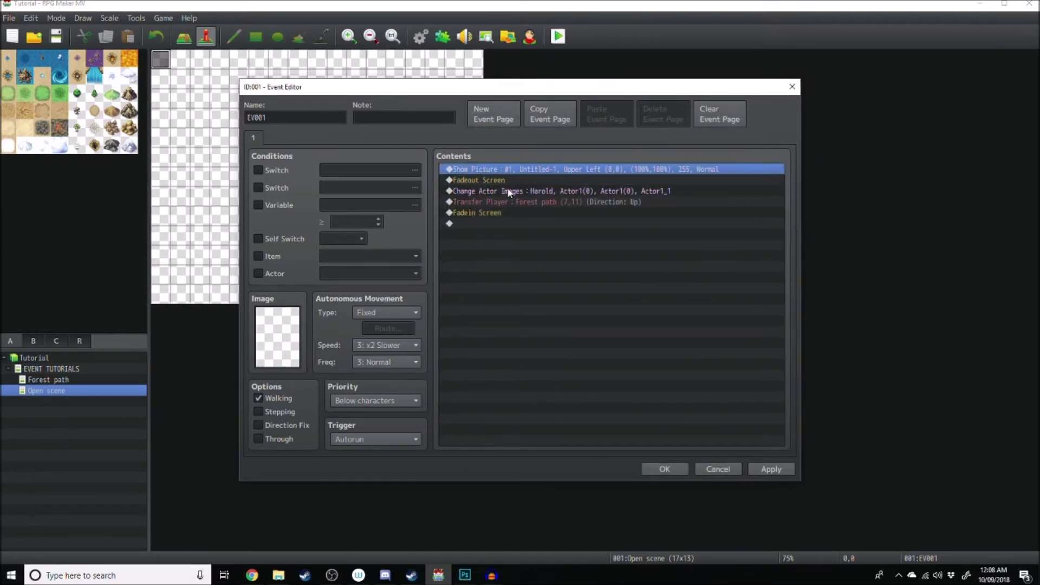
{"action": "right_click", "coordinate": [508, 191]}
Step: Inspect the first Show Picture command's image choices, leaving it unchanged as Untitled-1
{"action": "right_click", "coordinate": [524, 167]}
{"action": "left_click", "coordinate": [477, 169]}
{"action": "right_click", "coordinate": [485, 172]}
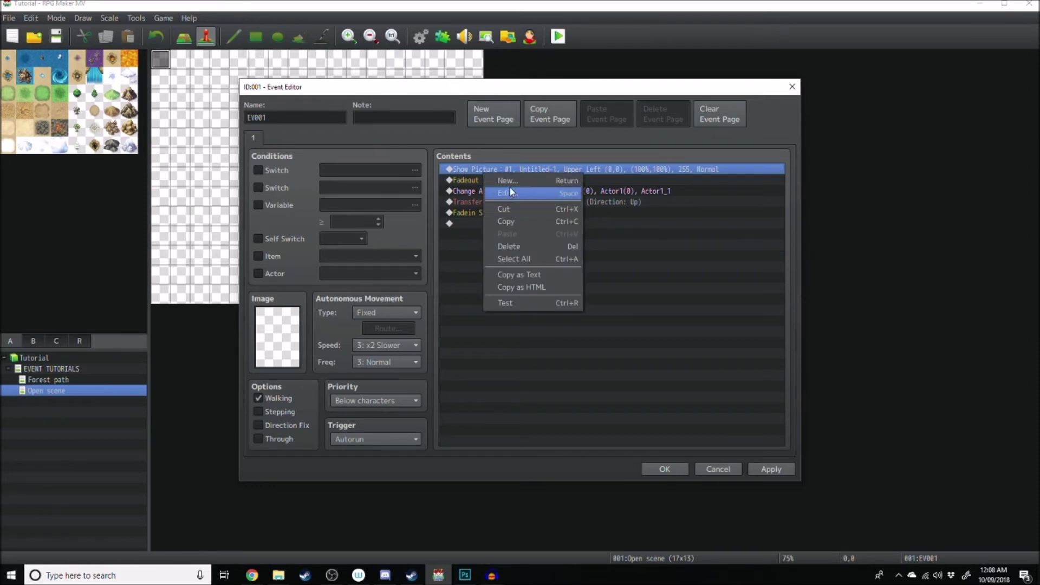
{"action": "left_click", "coordinate": [513, 194]}
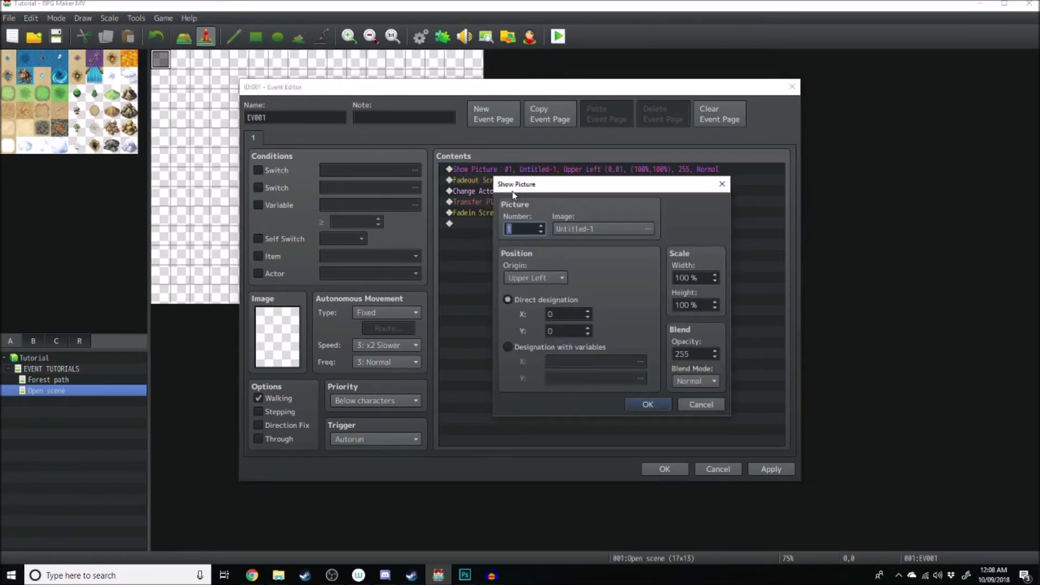
{"action": "left_click", "coordinate": [590, 229]}
{"action": "left_click", "coordinate": [448, 214]}
{"action": "left_click", "coordinate": [726, 416]}
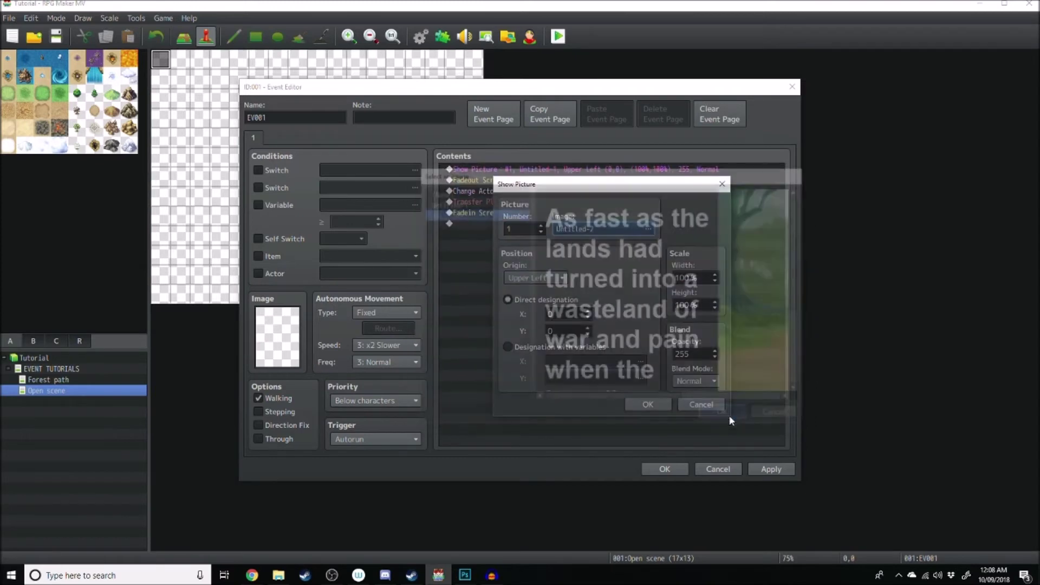
{"action": "left_click", "coordinate": [613, 229]}
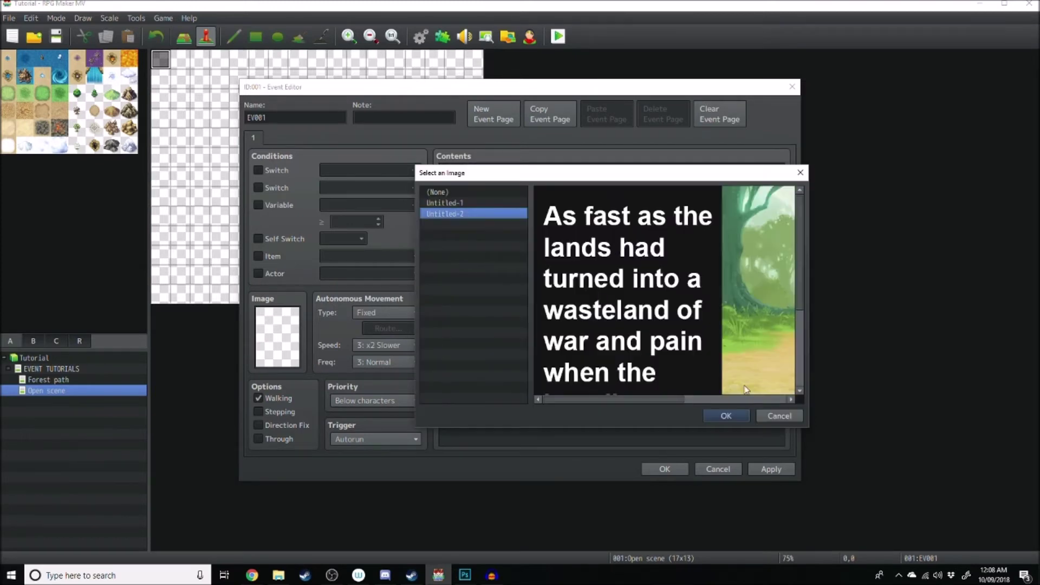
{"action": "left_click", "coordinate": [778, 416]}
{"action": "left_click", "coordinate": [701, 404]}
Step: Insert a Show Picture #2 command with the Untitled-2 image
{"action": "left_click", "coordinate": [528, 187]}
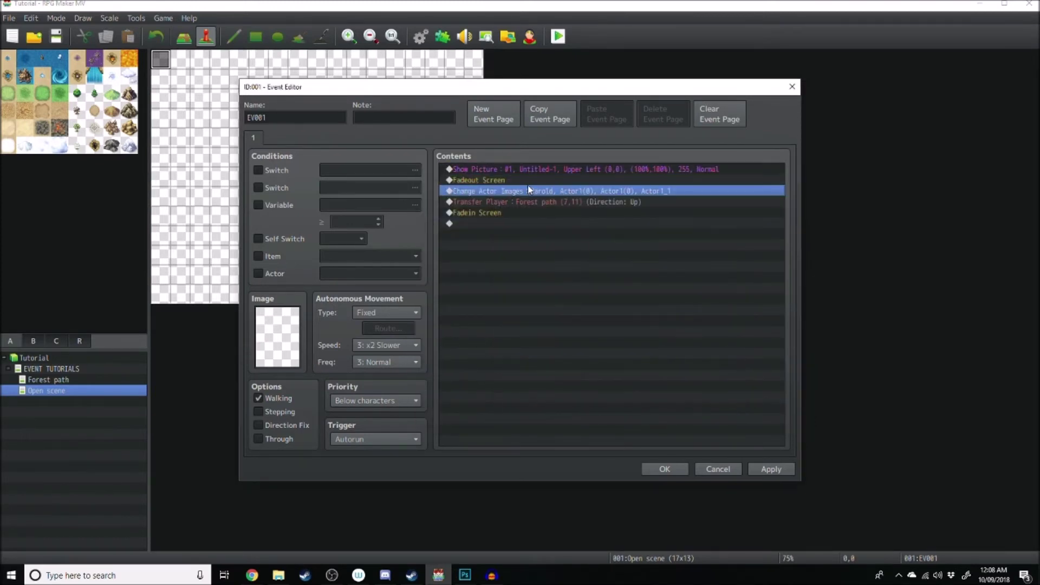
{"action": "key", "text": "Insert"}
{"action": "left_click", "coordinate": [559, 383]}
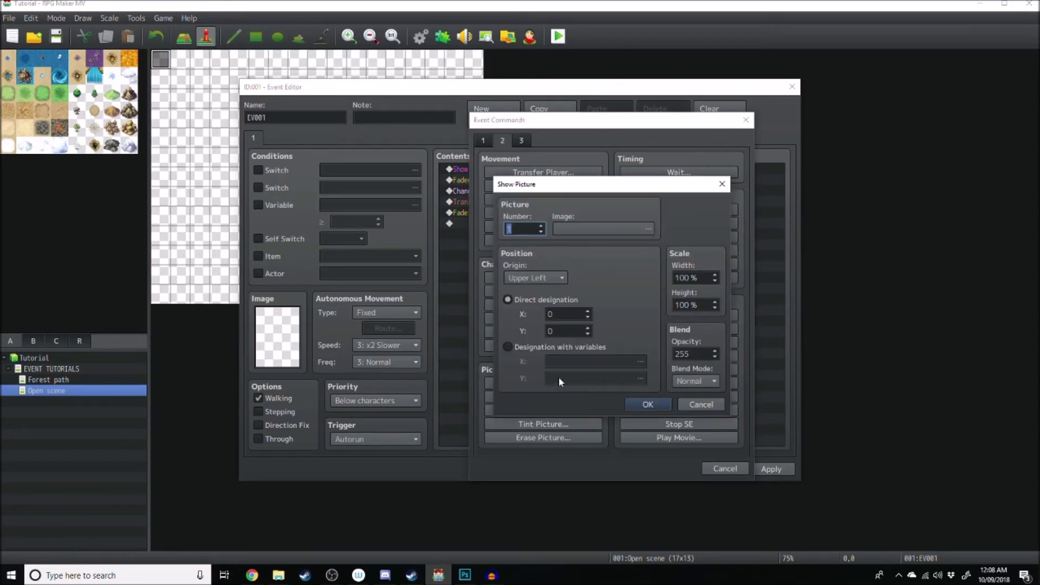
{"action": "left_click", "coordinate": [600, 227]}
{"action": "double_click", "coordinate": [472, 214]}
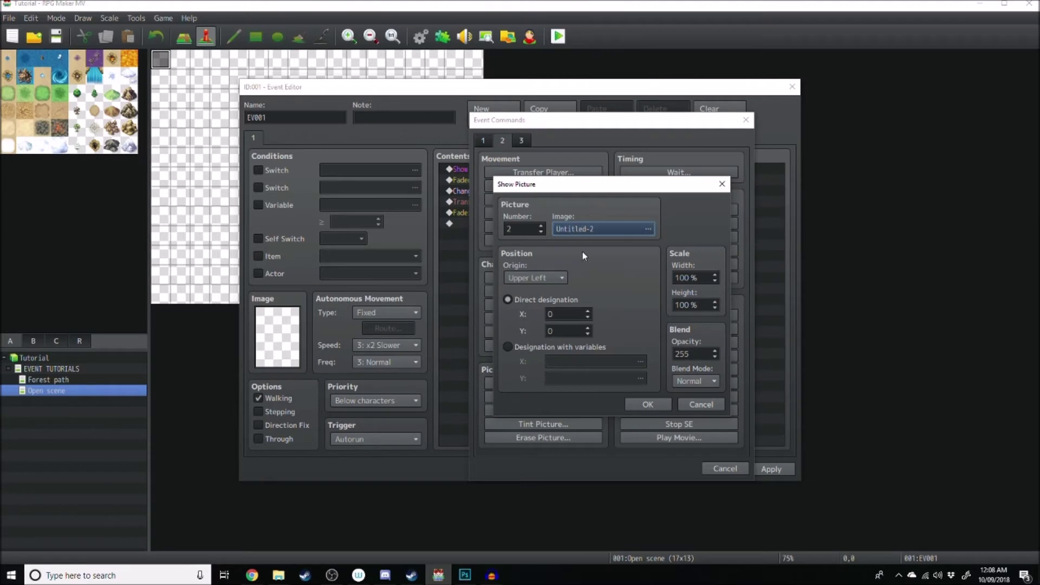
{"action": "left_click", "coordinate": [648, 404]}
Step: Add an Erase Picture #1 command following the second picture
{"action": "double_click", "coordinate": [506, 191]}
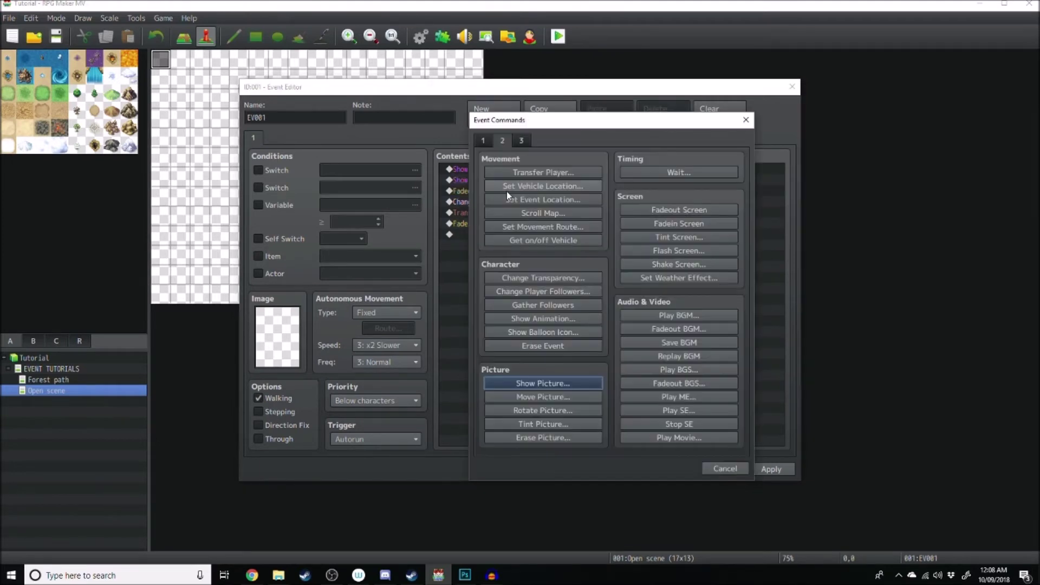
{"action": "left_click", "coordinate": [545, 436]}
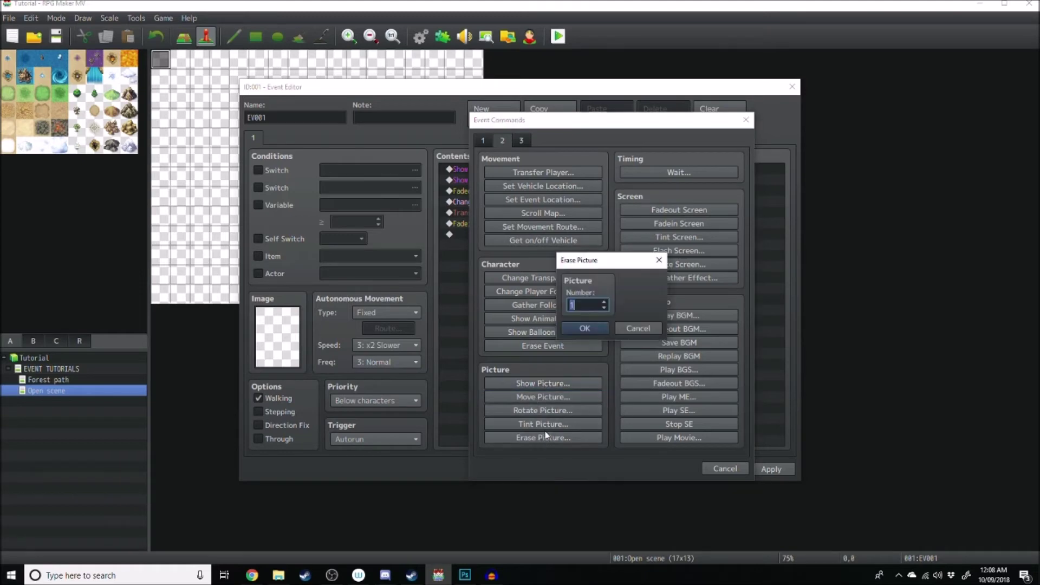
{"action": "left_click", "coordinate": [588, 328]}
{"action": "left_click", "coordinate": [502, 179]}
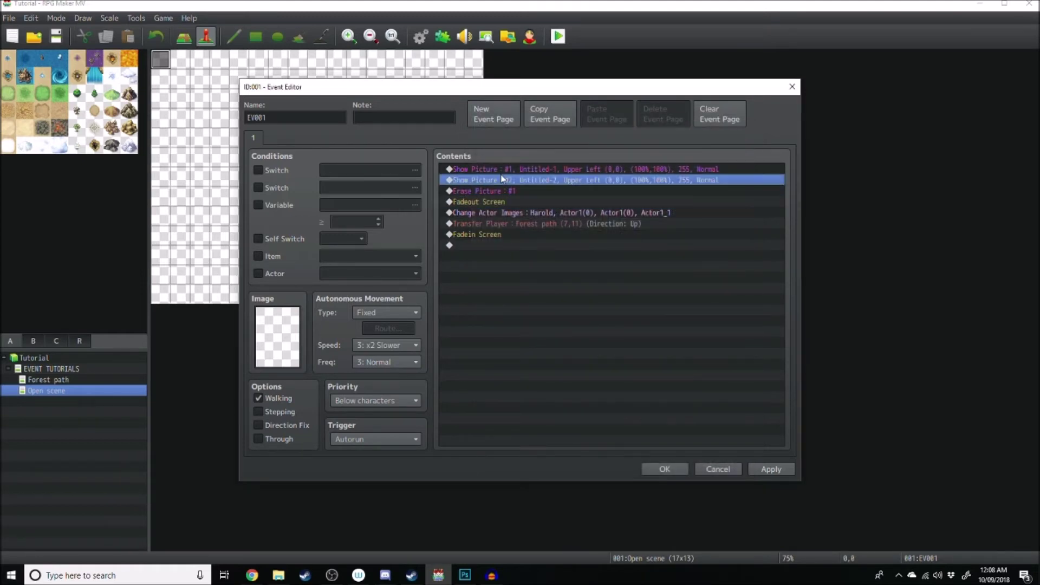
{"action": "left_click", "coordinate": [501, 169]}
{"action": "key", "text": "space"}
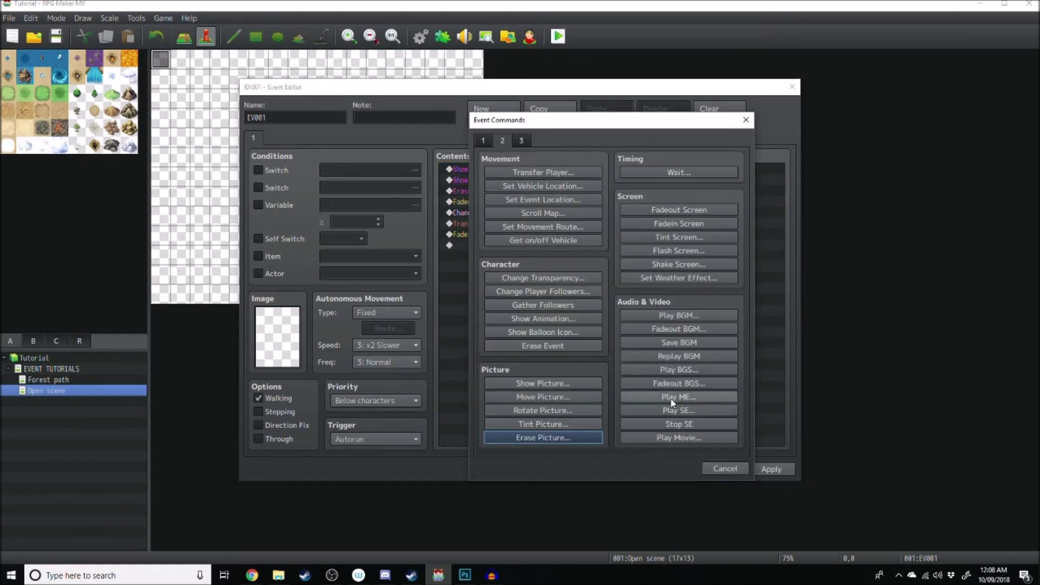
Step: Add Play ME 'Opening cut scene' as the first command of EV001
{"action": "left_click", "coordinate": [679, 396]}
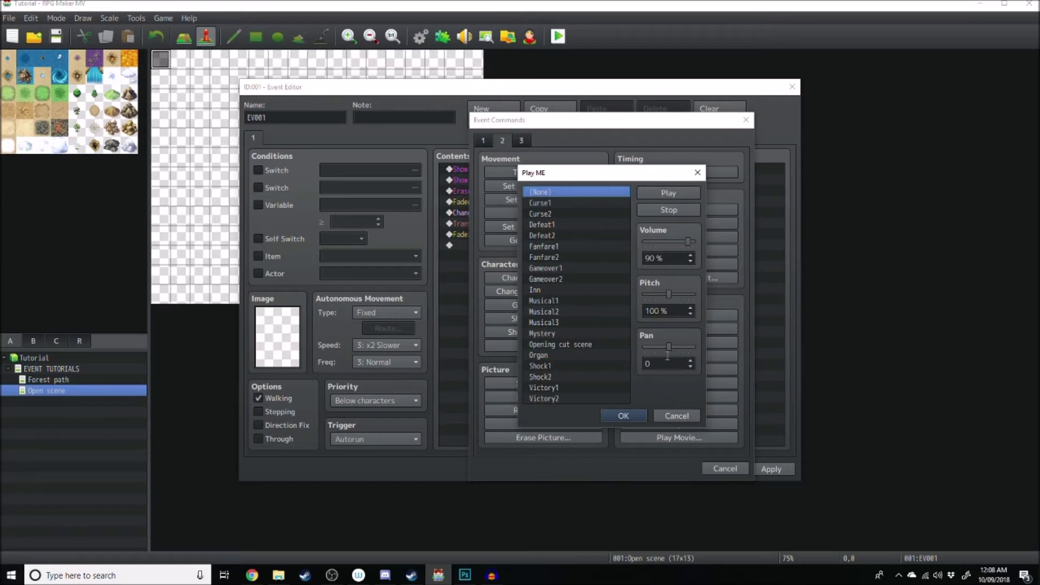
{"action": "left_click", "coordinate": [546, 398]}
{"action": "left_click", "coordinate": [566, 344]}
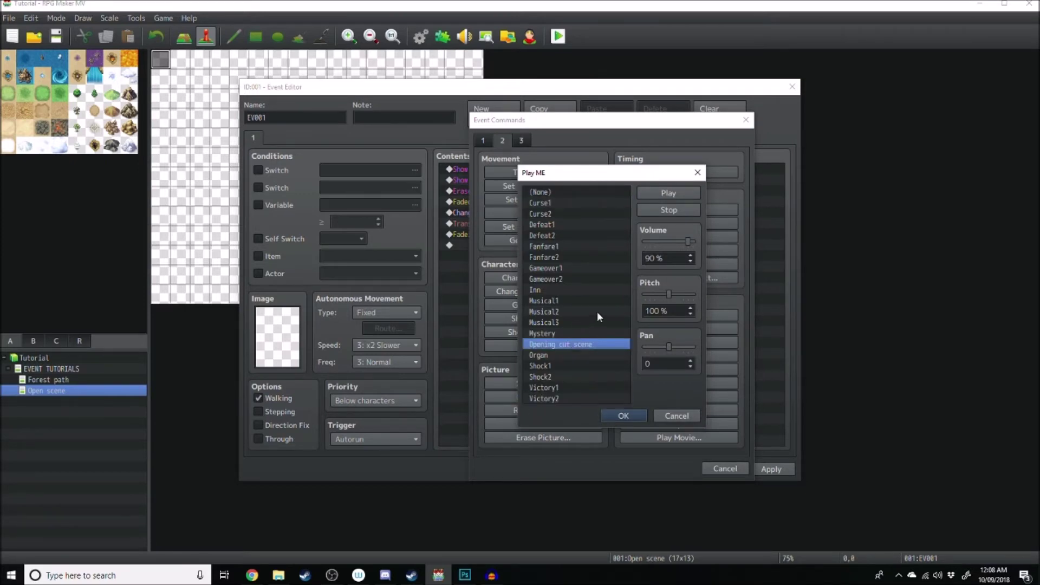
{"action": "left_click", "coordinate": [672, 209]}
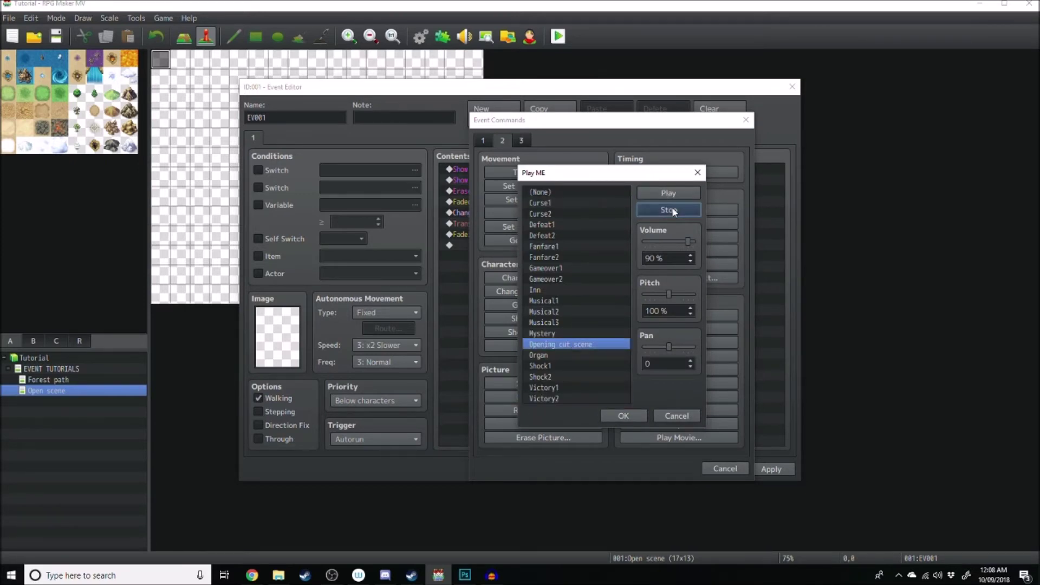
{"action": "left_click", "coordinate": [625, 415]}
Step: Insert two 60-frame Wait commands before the second picture
{"action": "left_click", "coordinate": [531, 169]}
{"action": "left_click", "coordinate": [498, 215]}
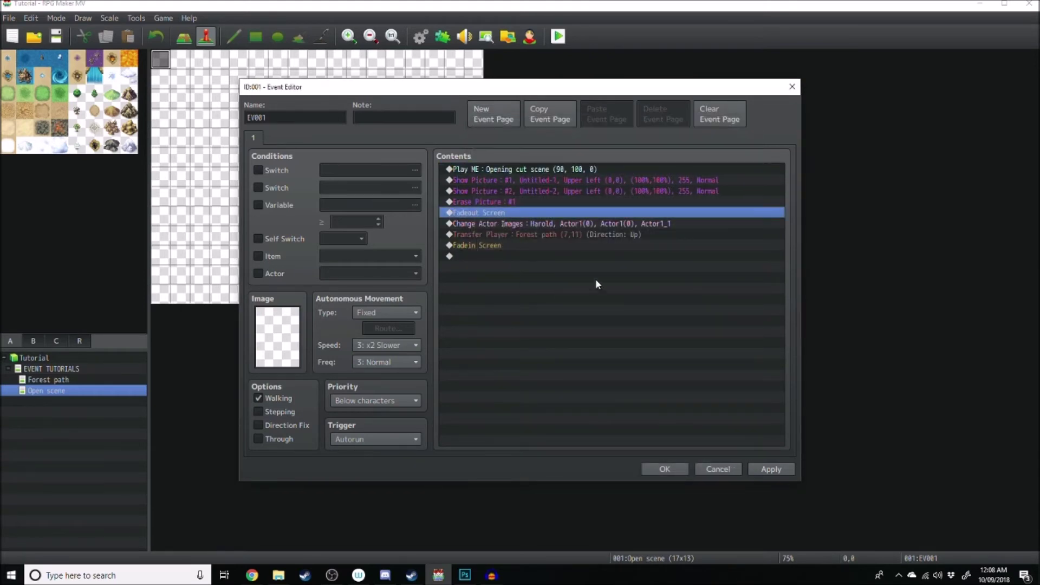
{"action": "left_click", "coordinate": [557, 235]}
{"action": "left_click", "coordinate": [539, 215]}
{"action": "double_click", "coordinate": [520, 191]}
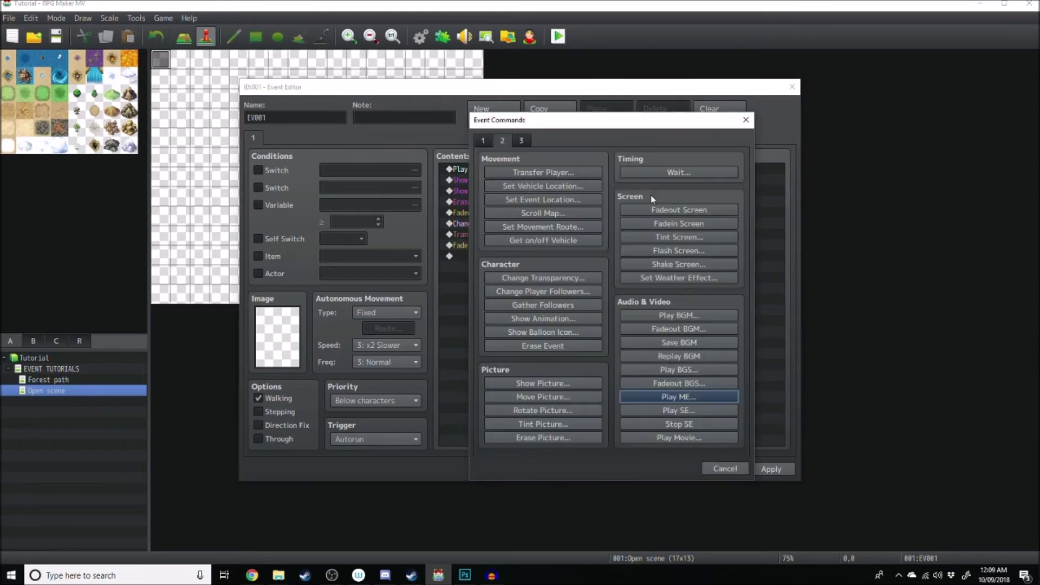
{"action": "left_click", "coordinate": [672, 172]}
{"action": "left_click", "coordinate": [594, 323]}
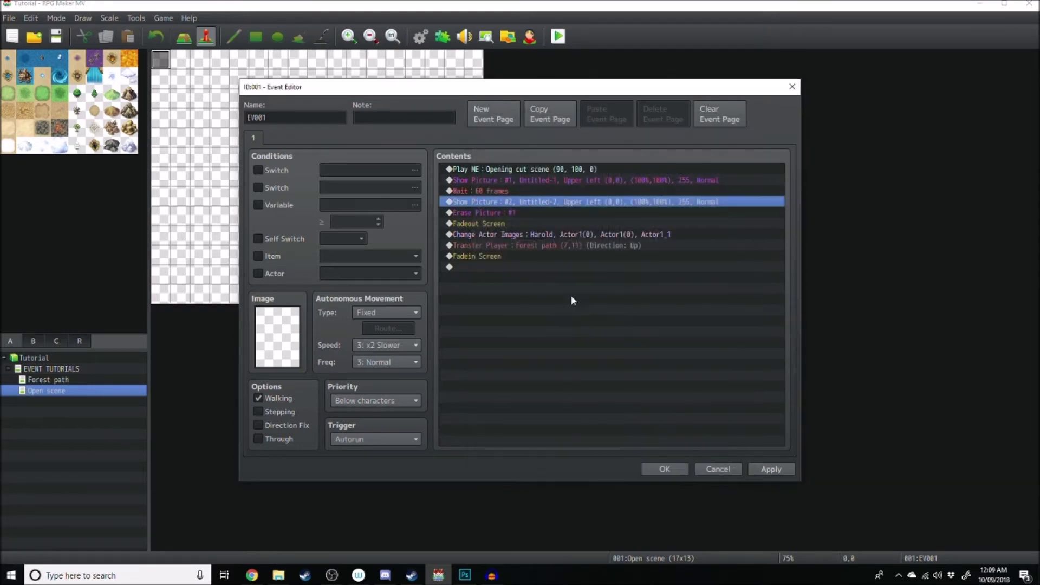
{"action": "left_click", "coordinate": [493, 192]}
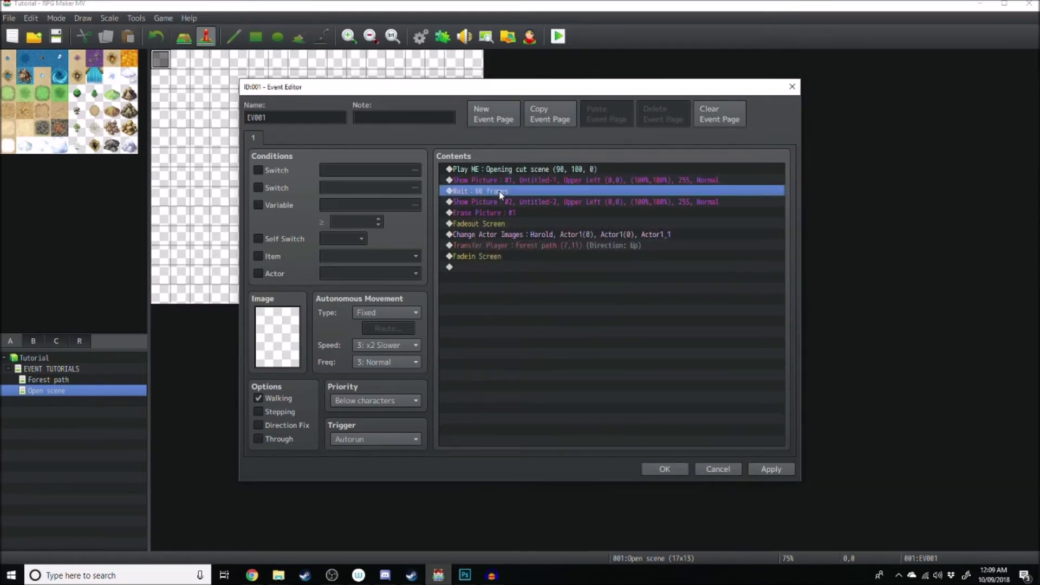
{"action": "double_click", "coordinate": [499, 191]}
{"action": "left_click", "coordinate": [710, 171]}
{"action": "left_click", "coordinate": [597, 320]}
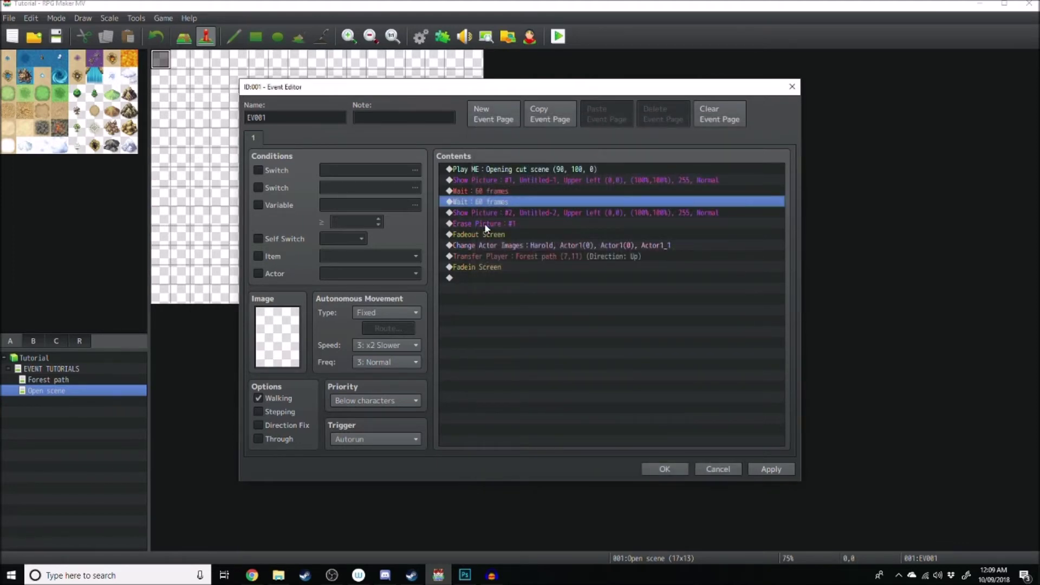
Step: Paste the copied 60-frame waits above Erase Picture and before Fadeout Screen, deleting extras
{"action": "left_click", "coordinate": [498, 224]}
{"action": "left_click", "coordinate": [499, 202]}
{"action": "left_click", "coordinate": [497, 212]}
{"action": "left_click", "coordinate": [495, 222]}
{"action": "key", "text": "ctrl+v"}
{"action": "key", "text": "ctrl+v"}
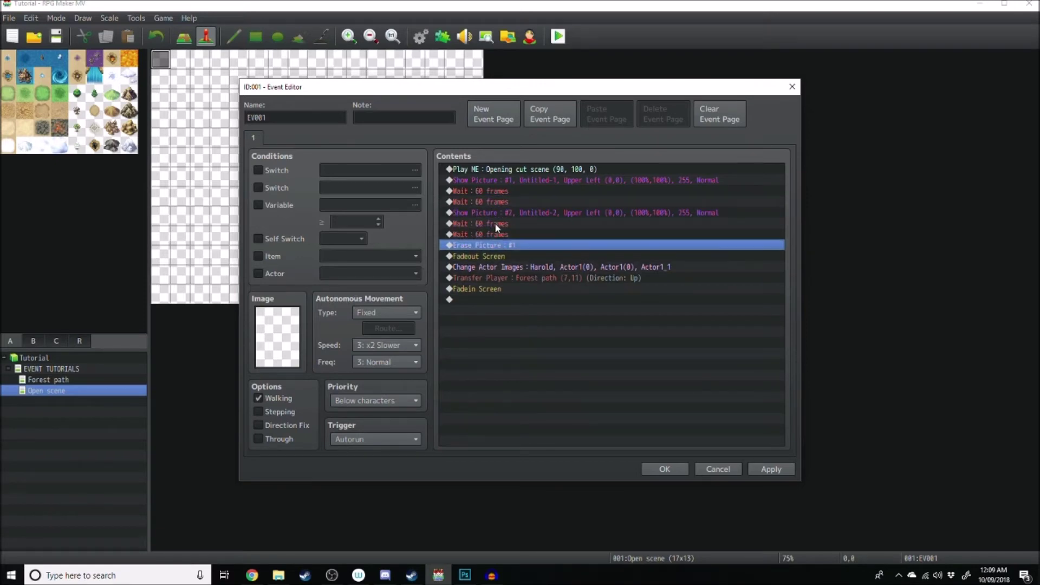
{"action": "left_click", "coordinate": [491, 232]}
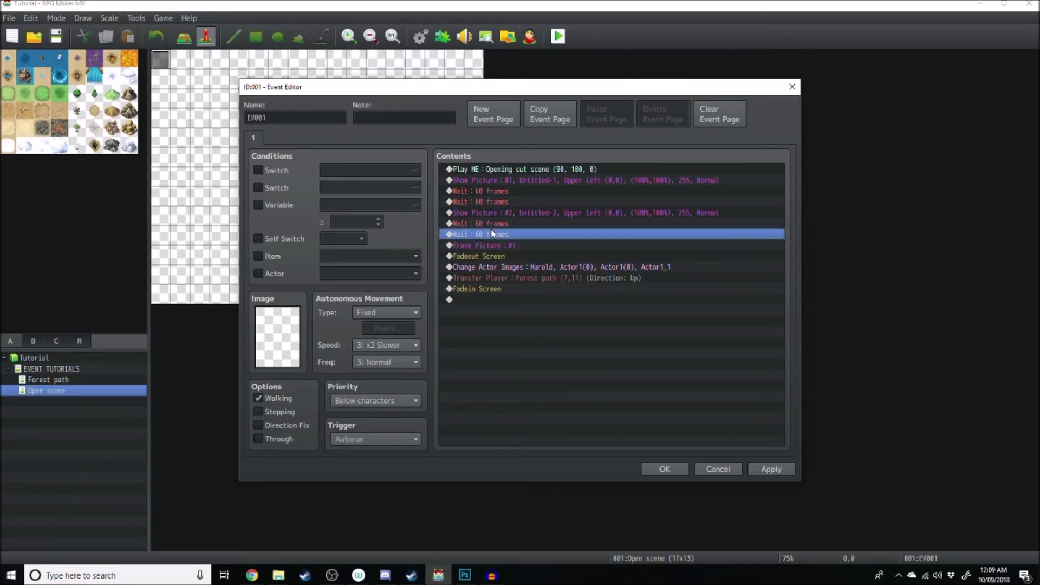
{"action": "key", "text": "Delete"}
{"action": "left_click", "coordinate": [486, 224]}
{"action": "key", "text": "Delete"}
{"action": "left_click", "coordinate": [493, 237]}
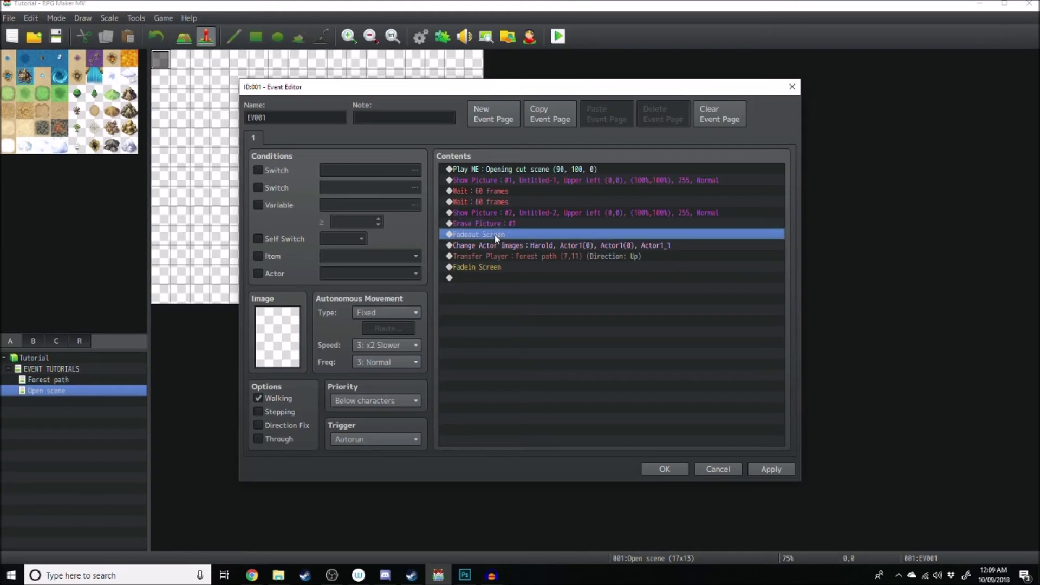
{"action": "key", "text": "ctrl+v"}
{"action": "key", "text": "ctrl+v"}
{"action": "key", "text": "ctrl+v"}
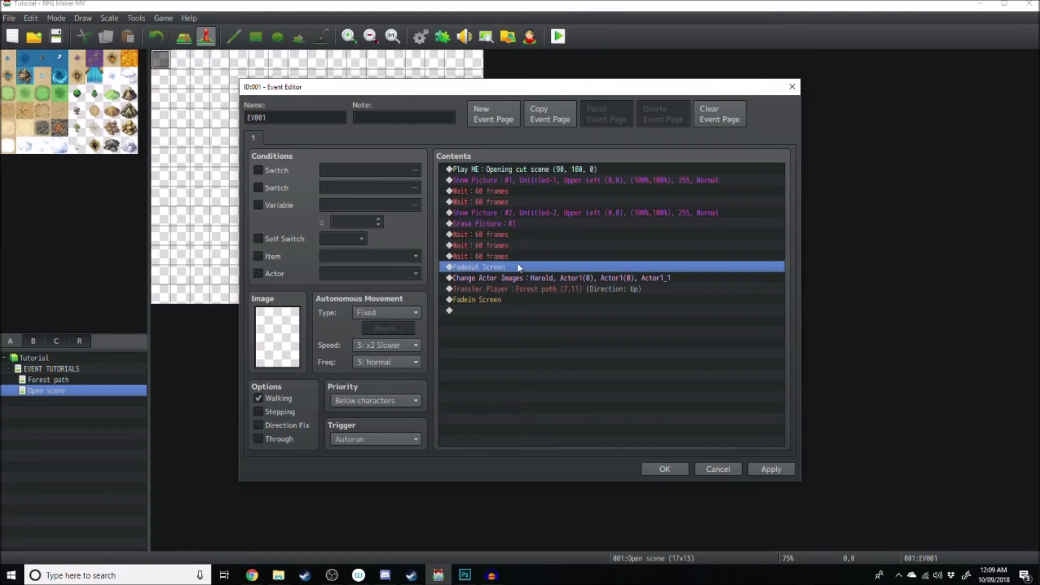
Step: Delete the extra wait before Fadeout Screen and apply the event changes
{"action": "left_click", "coordinate": [504, 256]}
{"action": "key", "text": "Delete"}
{"action": "left_click", "coordinate": [763, 470]}
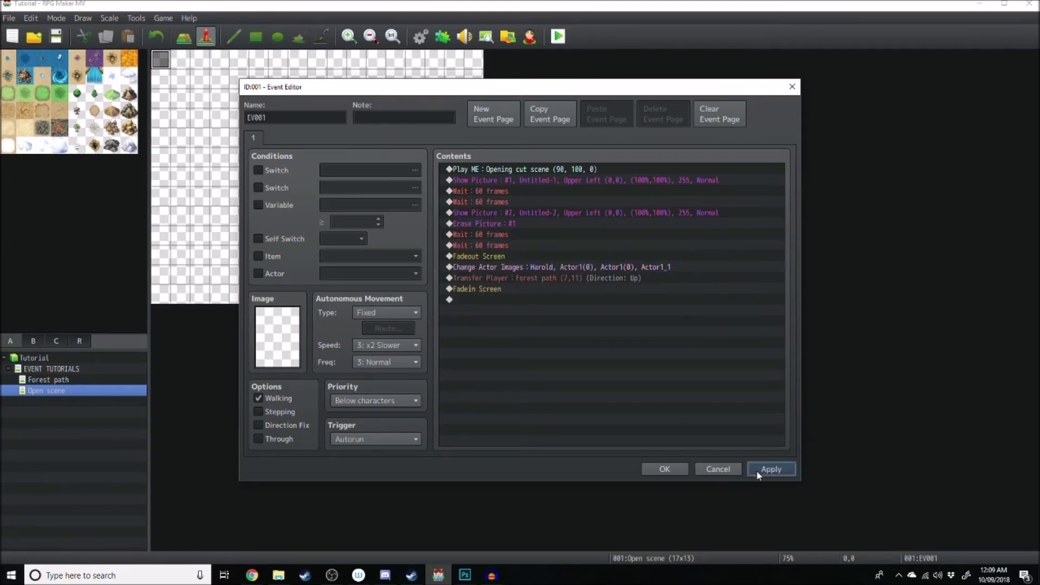
{"action": "left_click", "coordinate": [665, 469]}
Step: Save the project and playtest the opening scene, then close the game window
{"action": "left_click", "coordinate": [560, 36]}
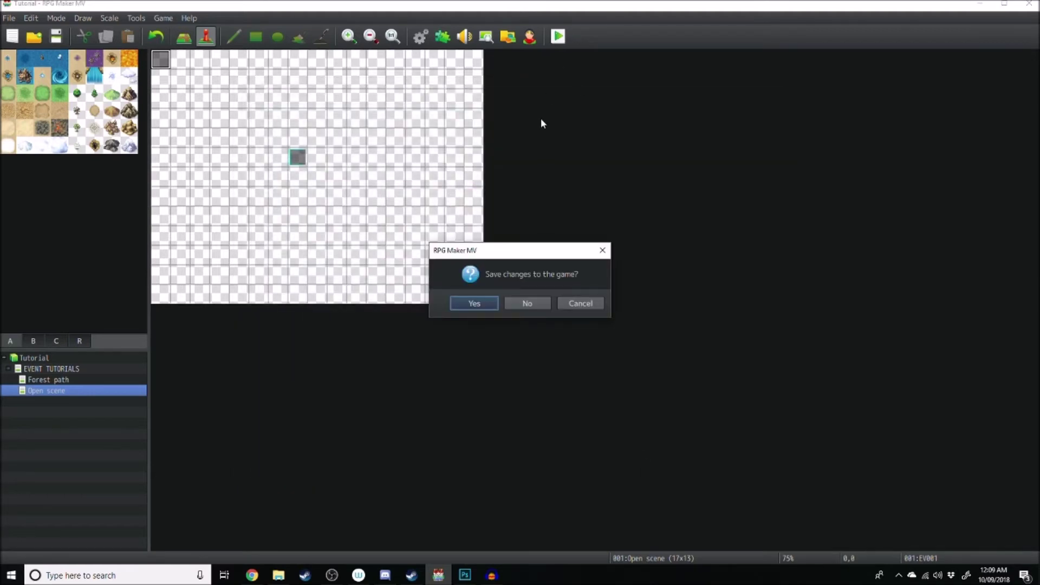
{"action": "left_click", "coordinate": [471, 301]}
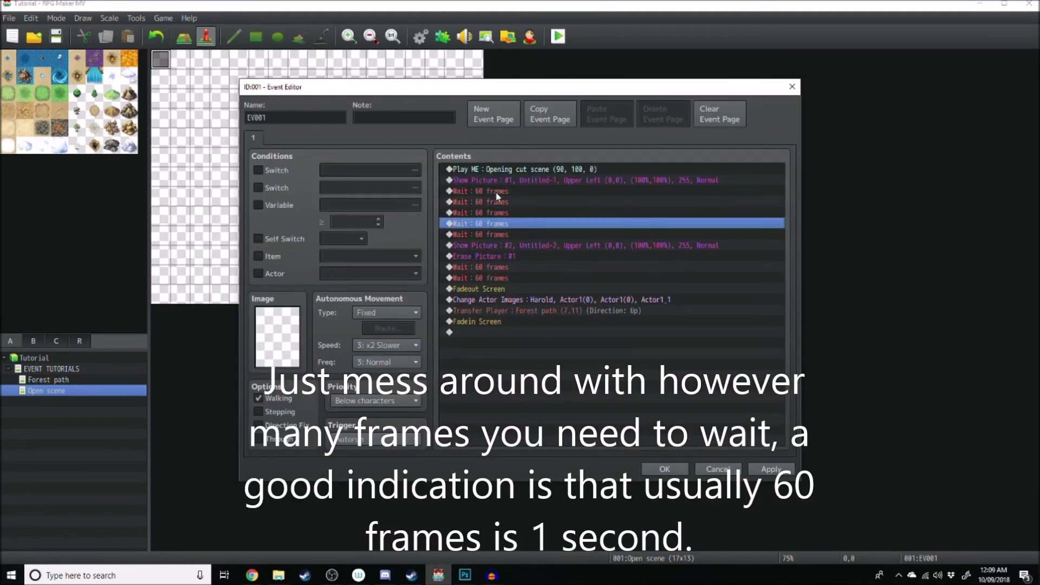
{"action": "key", "text": "ctrl+v"}
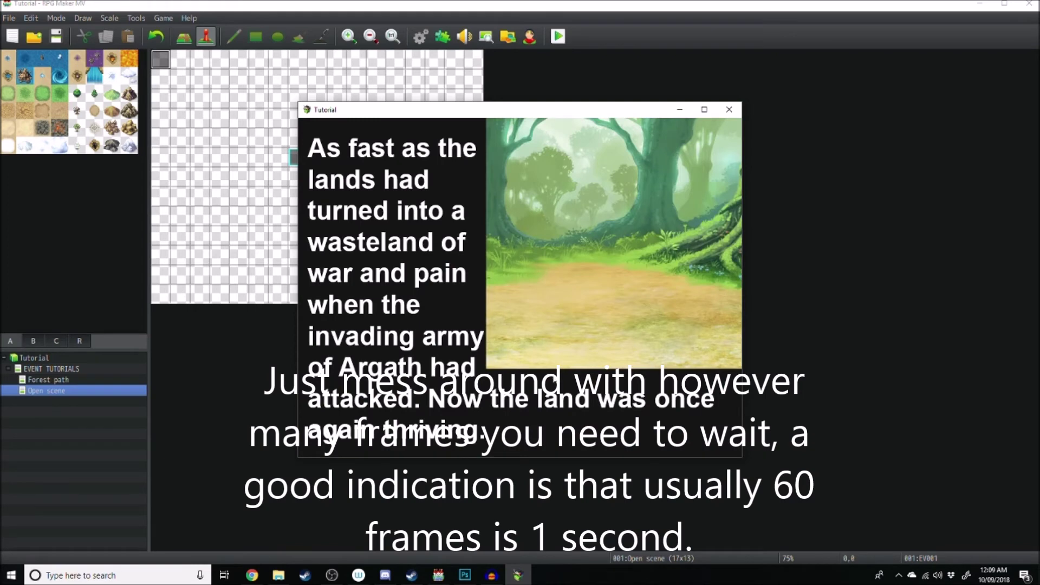
{"action": "left_click", "coordinate": [729, 110]}
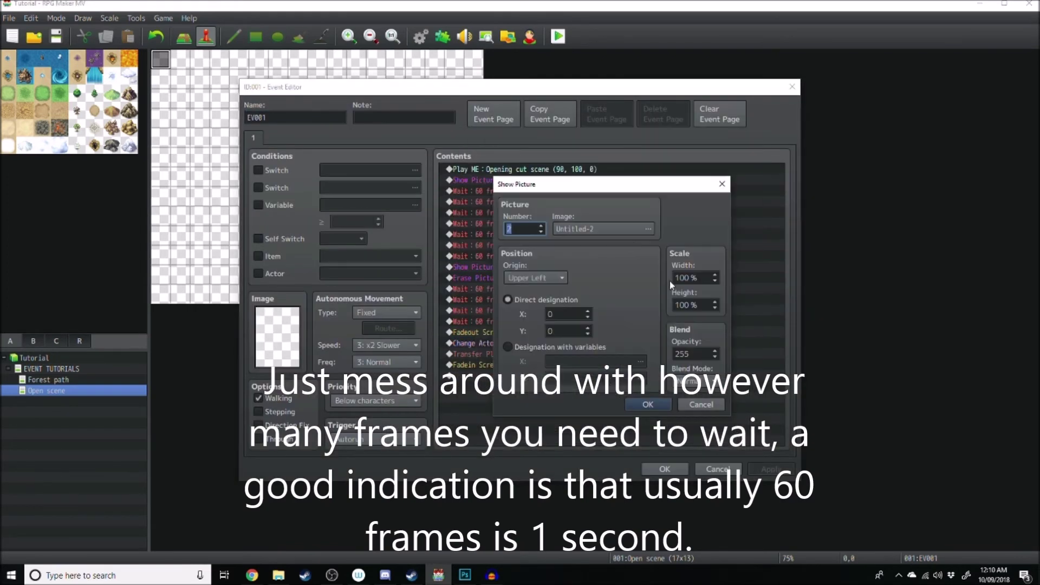
Step: Look through the event command list at the end of EV001, closing it without changes
{"action": "left_click", "coordinate": [488, 365]}
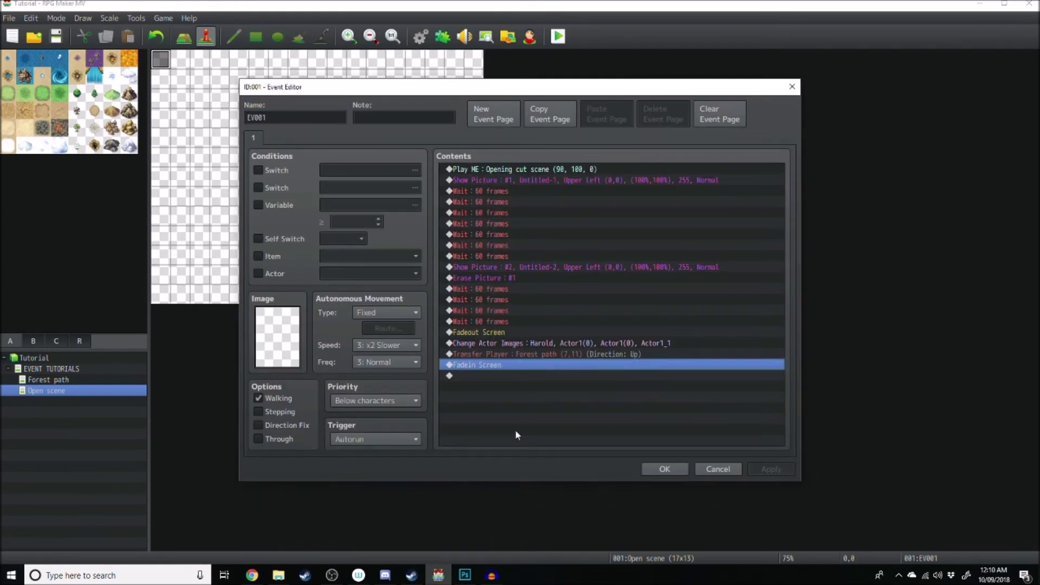
{"action": "left_click", "coordinate": [495, 277]}
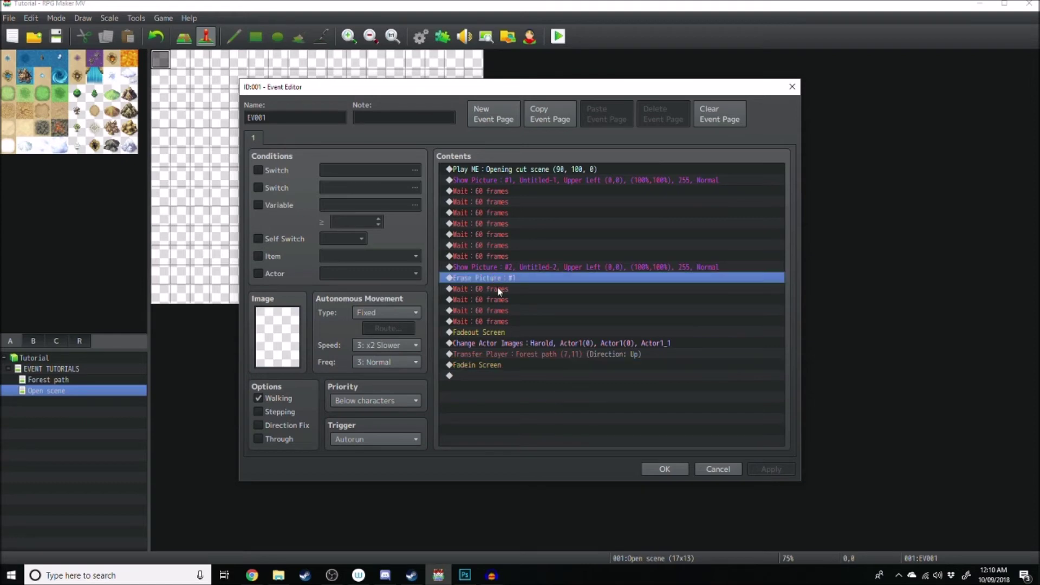
{"action": "right_click", "coordinate": [490, 381]}
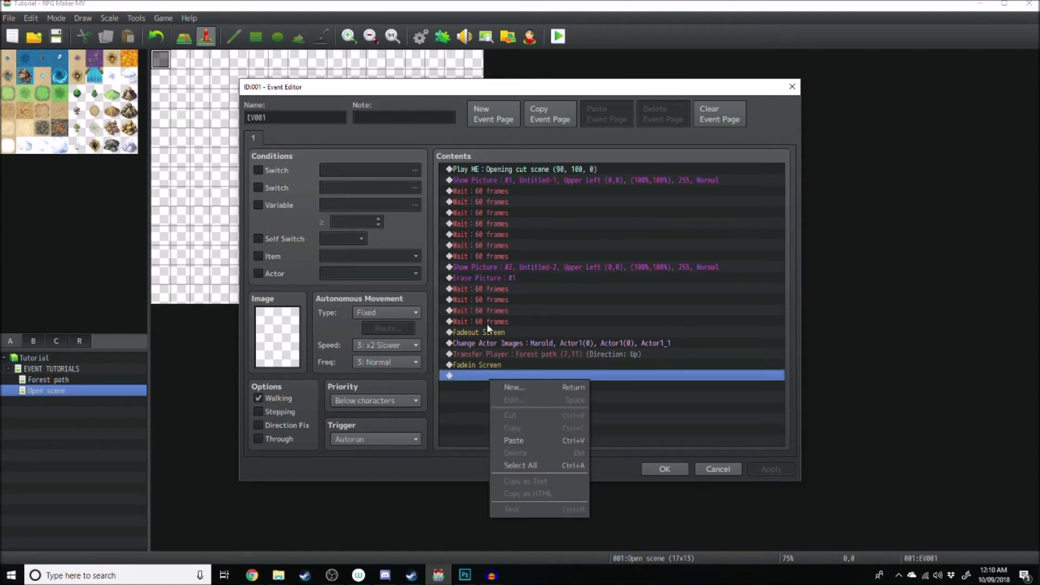
{"action": "key", "text": "Escape"}
{"action": "key", "text": "Return"}
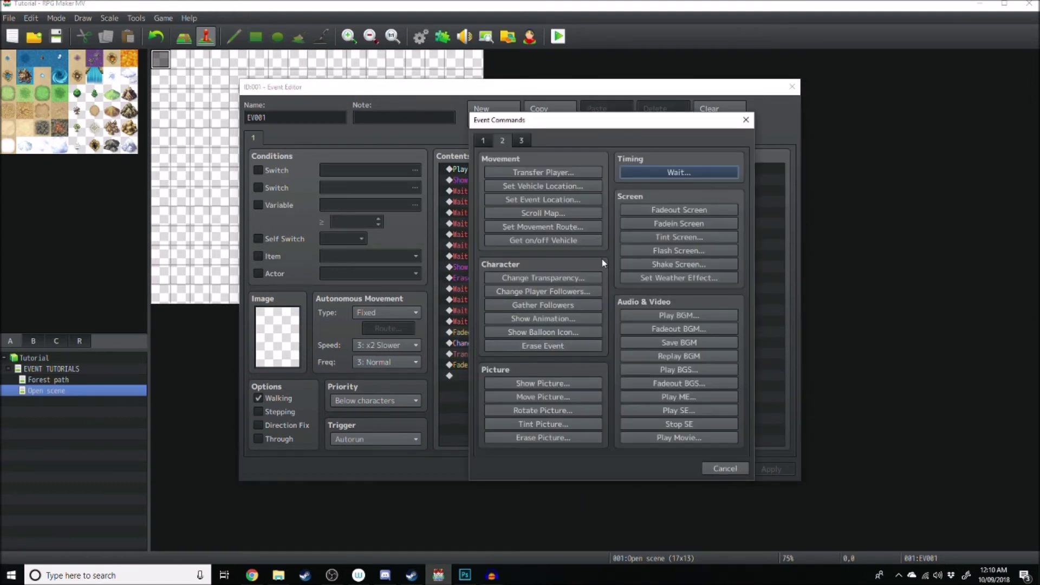
{"action": "left_click", "coordinate": [484, 141]}
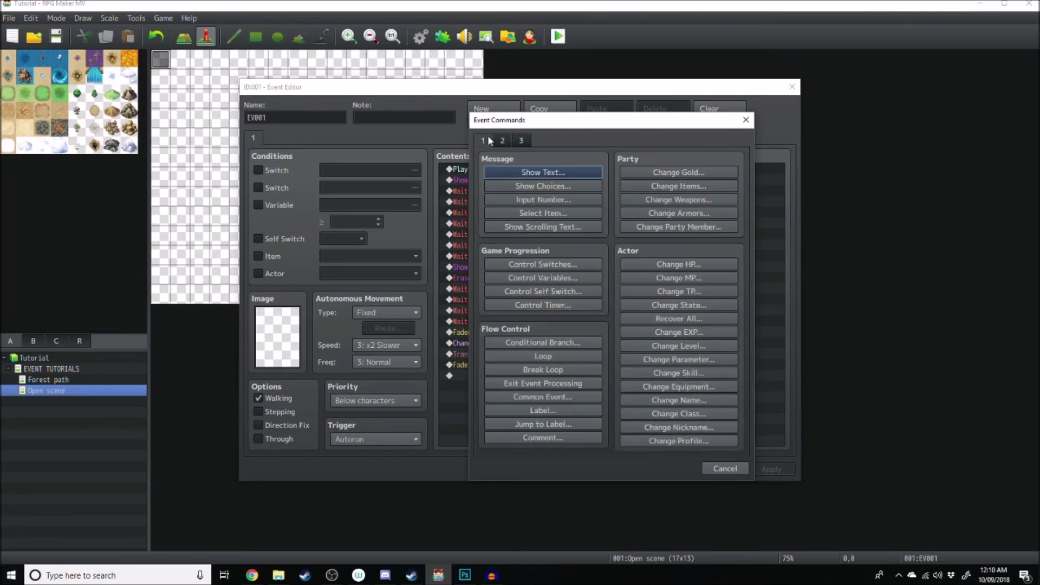
{"action": "left_click", "coordinate": [711, 466]}
Step: Add Erase Picture #2 after the fade-out, apply the event, and start a saved playtest
{"action": "double_click", "coordinate": [505, 348]}
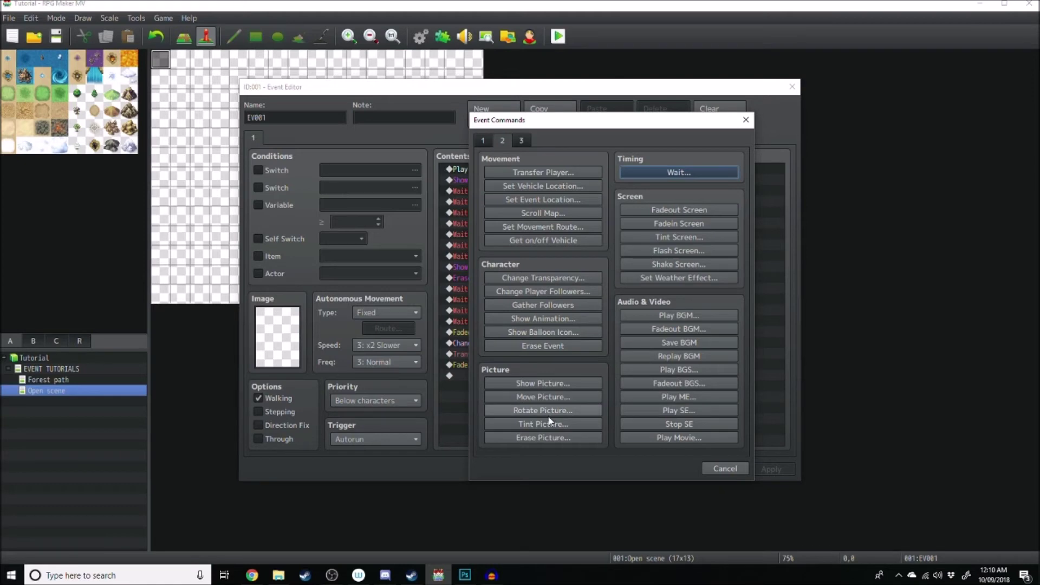
{"action": "left_click", "coordinate": [530, 439]}
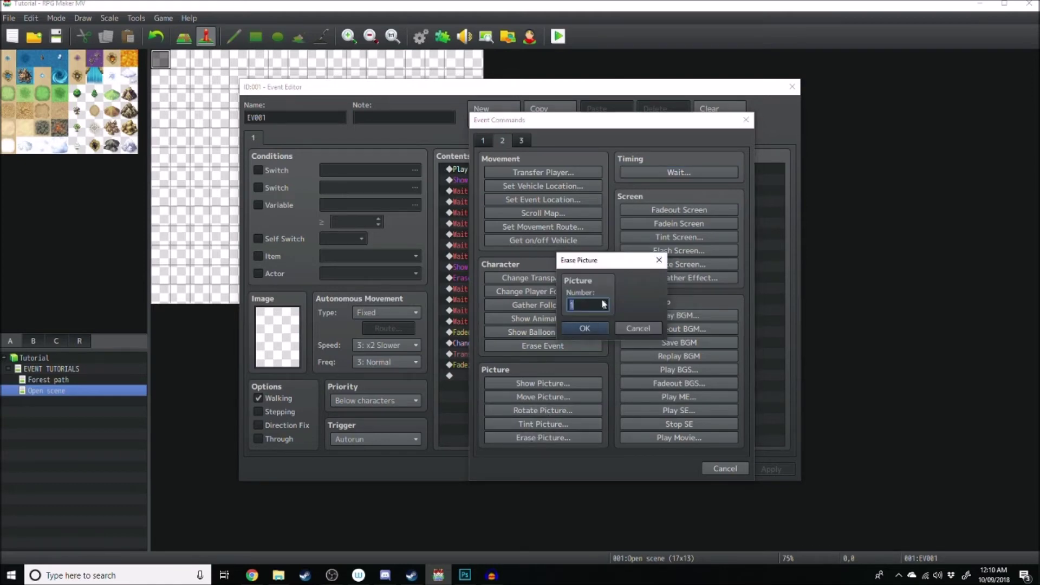
{"action": "left_click", "coordinate": [594, 328]}
{"action": "left_click", "coordinate": [771, 469]}
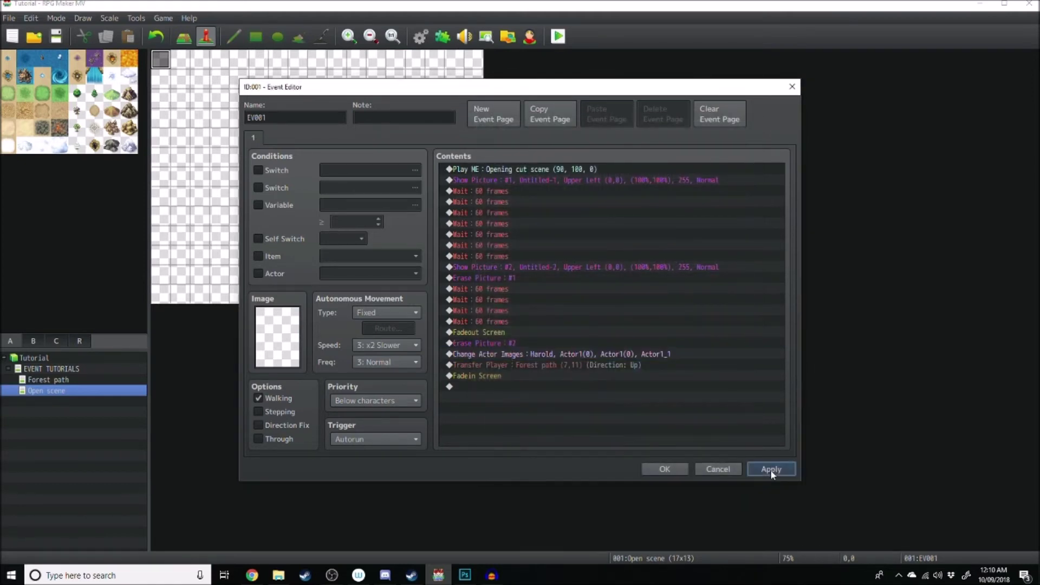
{"action": "left_click", "coordinate": [658, 467]}
{"action": "left_click", "coordinate": [558, 38]}
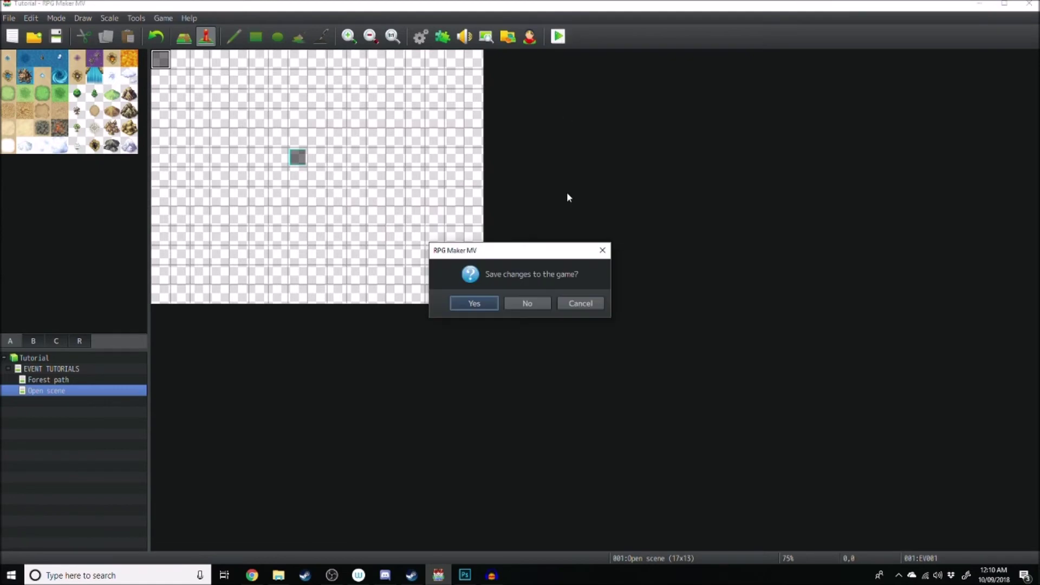
{"action": "key", "text": "Return"}
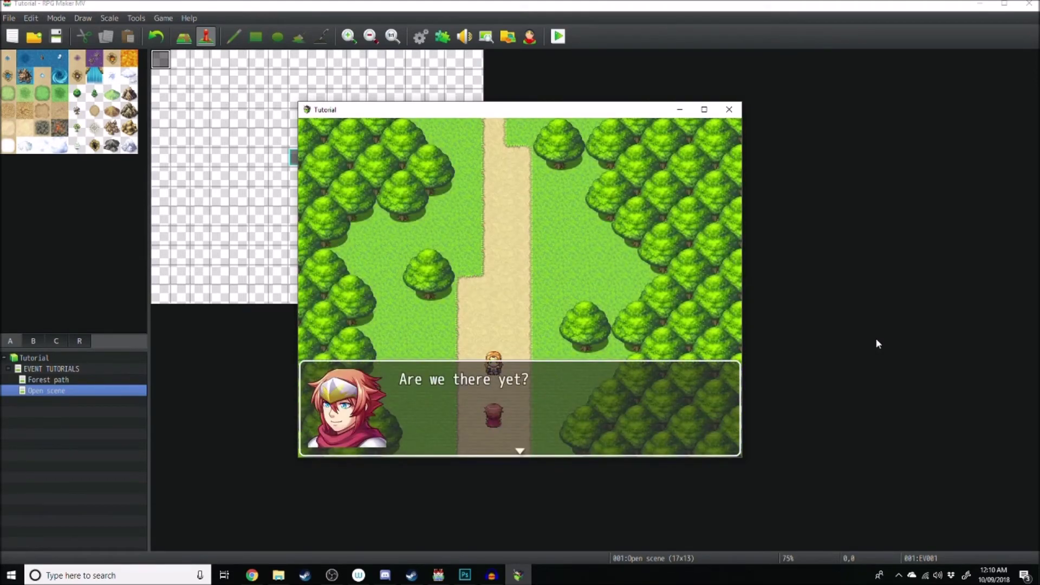
Step: Advance the cutscene dialogue past the 'Are we there yet?' line on the Forest path
{"action": "key", "text": "Return"}
{"action": "key", "text": "Return"}
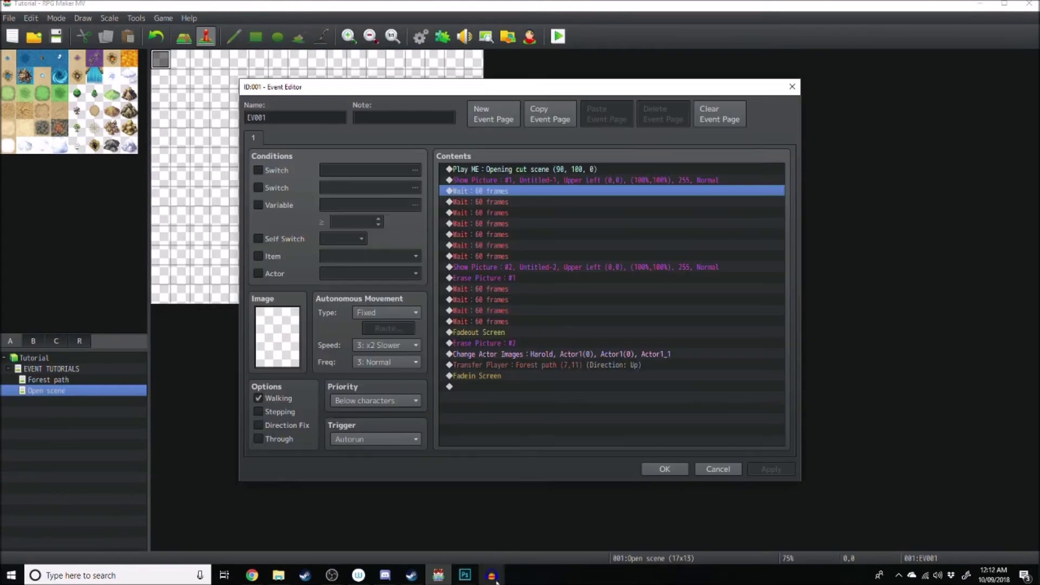
Step: Fit Audacity's timeline to show the whole narration waveform from 0 seconds, then return to RPG Maker
{"action": "left_click", "coordinate": [491, 576]}
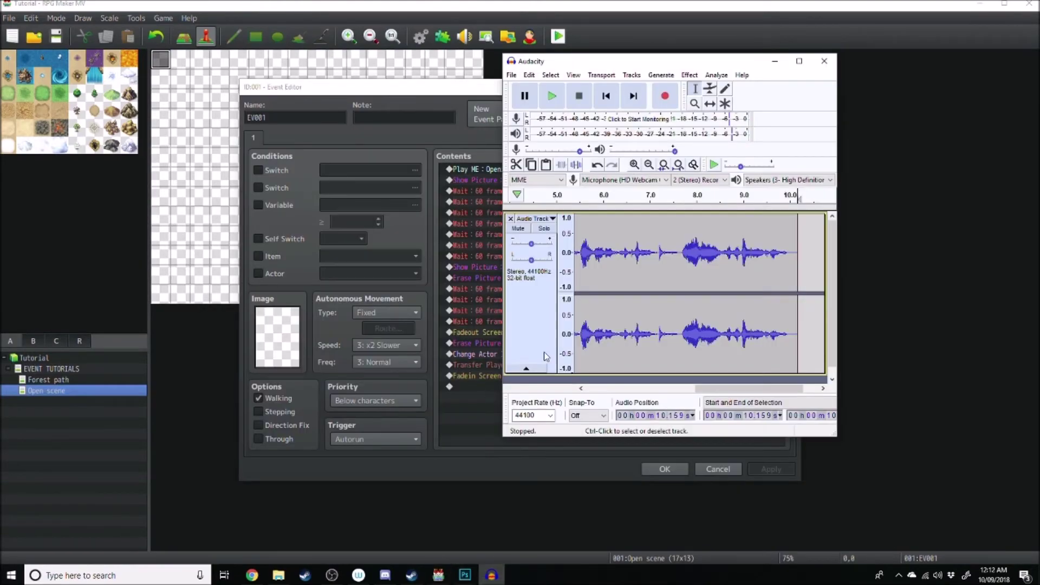
{"action": "scroll", "coordinate": [623, 308], "scroll_direction": "right", "scroll_amount": 5, "text": "shift"}
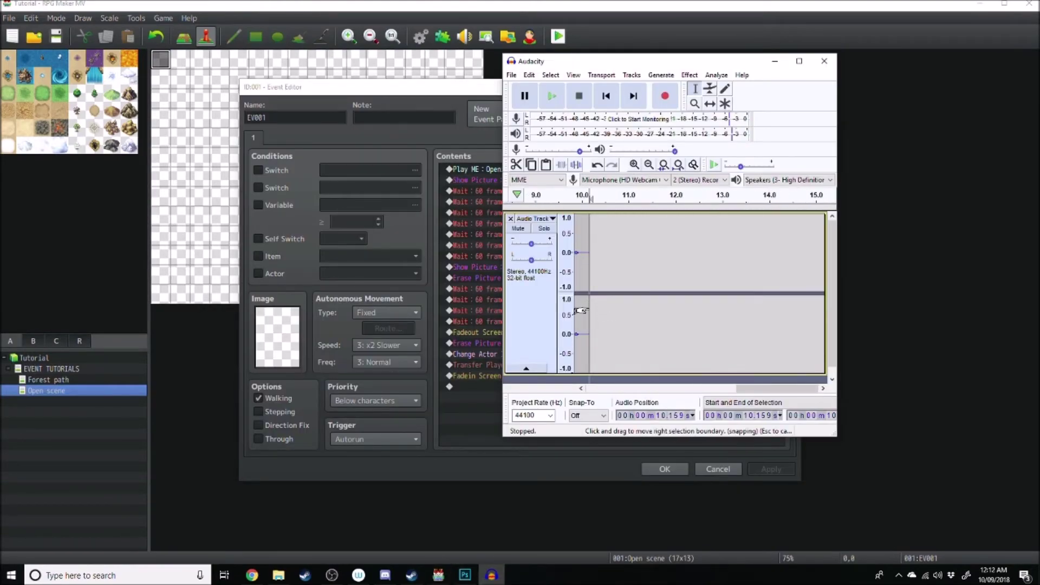
{"action": "key", "text": "ctrl+1"}
{"action": "key", "text": "ctrl+1"}
{"action": "key", "text": "ctrl+1"}
{"action": "key", "text": "ctrl+1"}
{"action": "left_click_drag", "start_coordinate": [806, 388], "coordinate": [654, 389]}
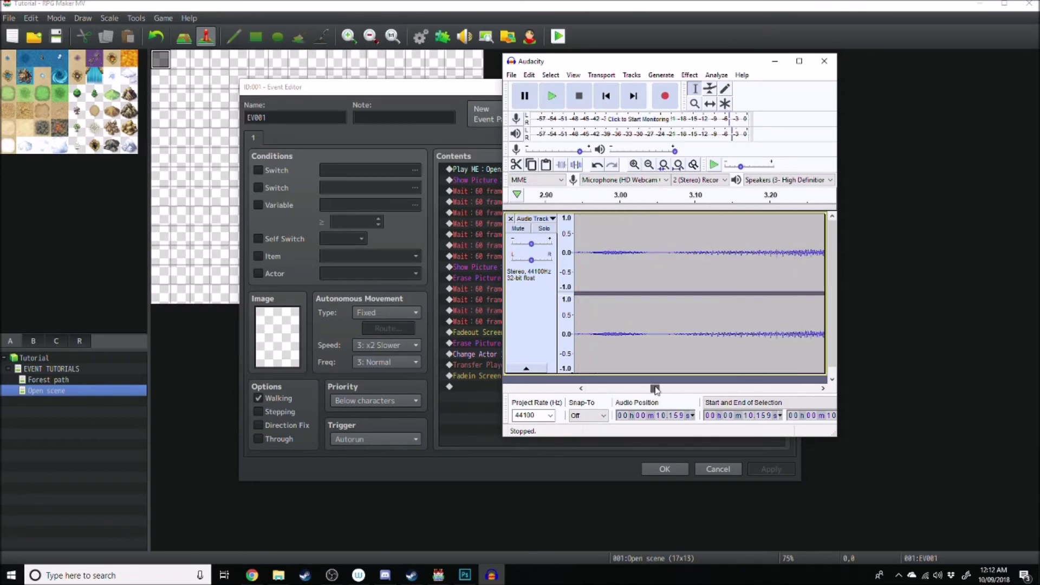
{"action": "scroll", "coordinate": [672, 288], "scroll_direction": "down", "scroll_amount": 1}
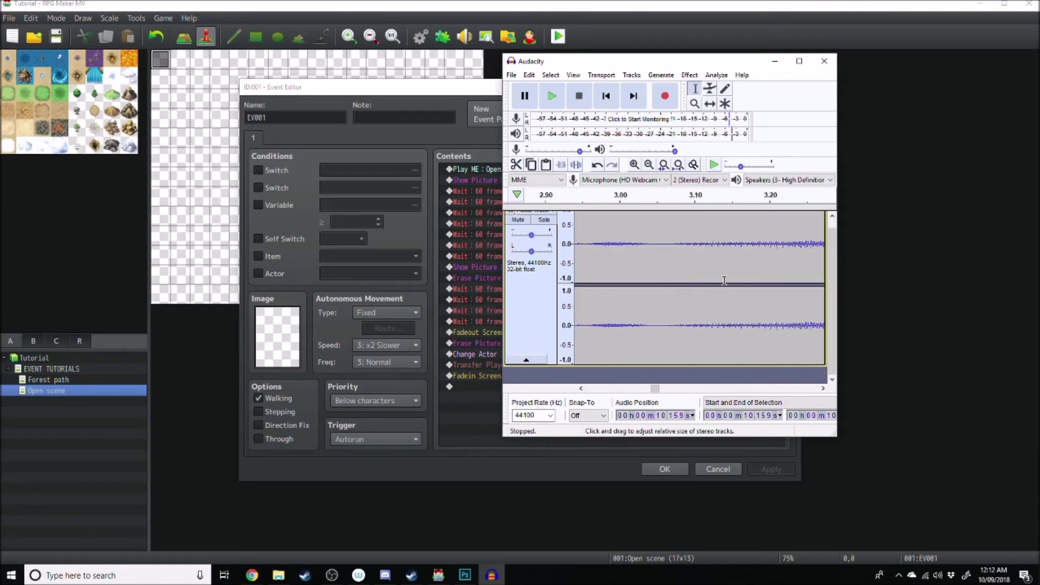
{"action": "scroll", "coordinate": [651, 357], "scroll_direction": "down", "scroll_amount": 7, "text": "ctrl"}
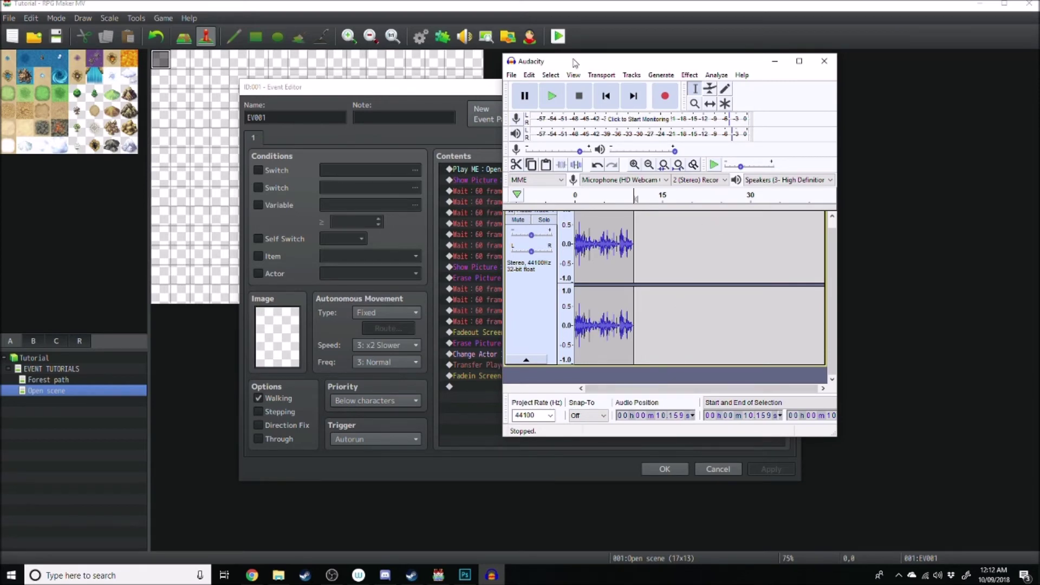
{"action": "left_click", "coordinate": [597, 26]}
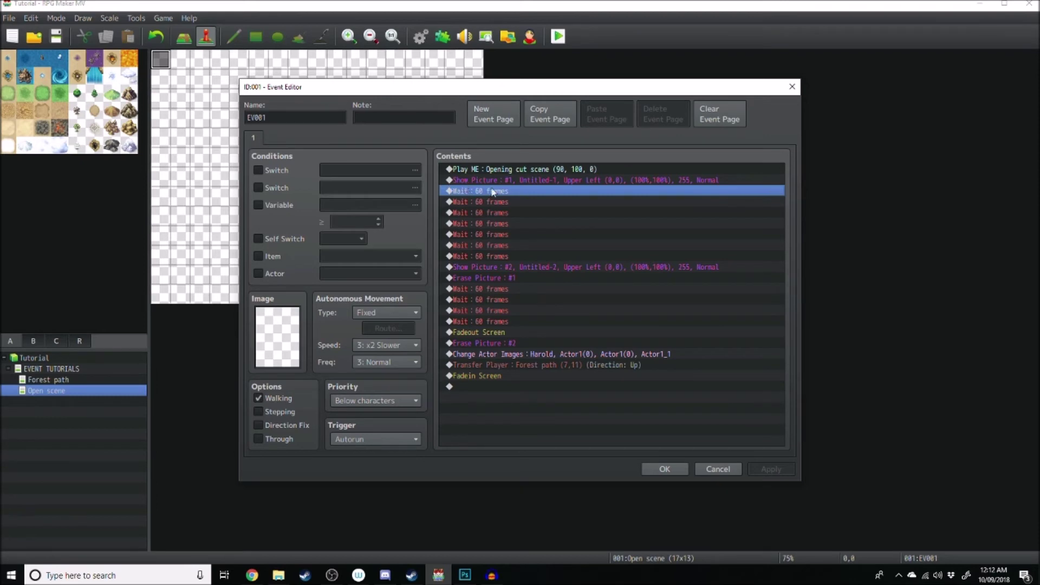
Step: Open the Forest path map's autorun event EV001 and open the command list at its first dialogue line
{"action": "left_click", "coordinate": [663, 470]}
{"action": "left_click", "coordinate": [38, 383]}
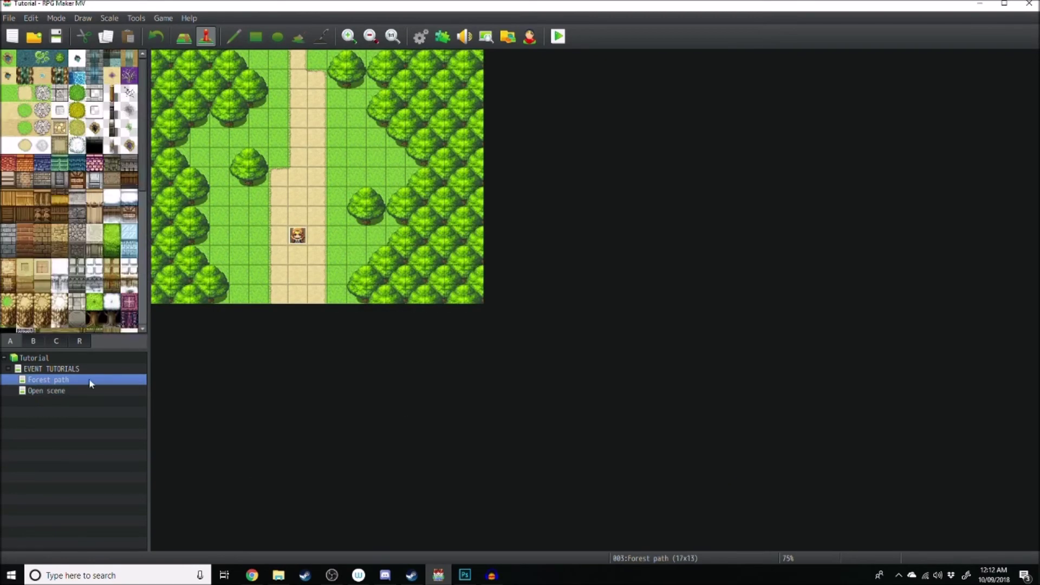
{"action": "double_click", "coordinate": [298, 235]}
{"action": "left_click_drag", "start_coordinate": [403, 82], "coordinate": [668, 61]}
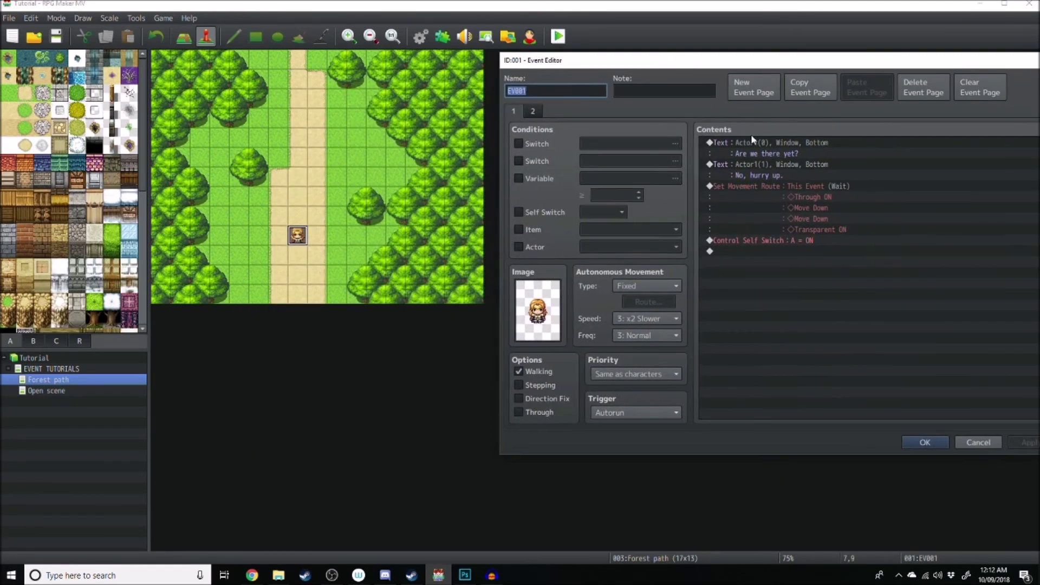
{"action": "left_click", "coordinate": [789, 151]}
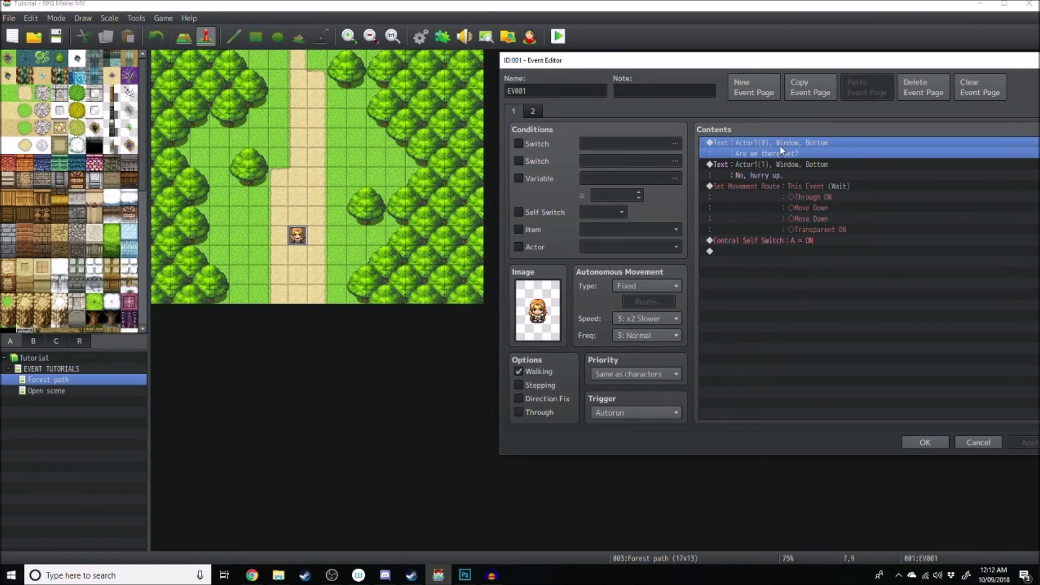
{"action": "key", "text": "Insert"}
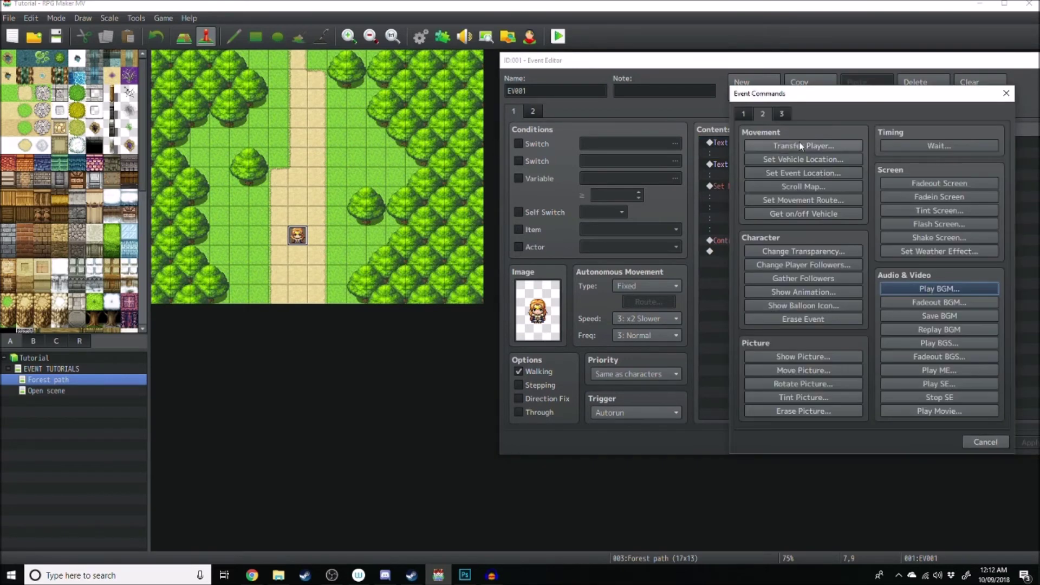
Step: Insert a Sweat balloon over the Player and set it to wait for completion
{"action": "left_click", "coordinate": [812, 307]}
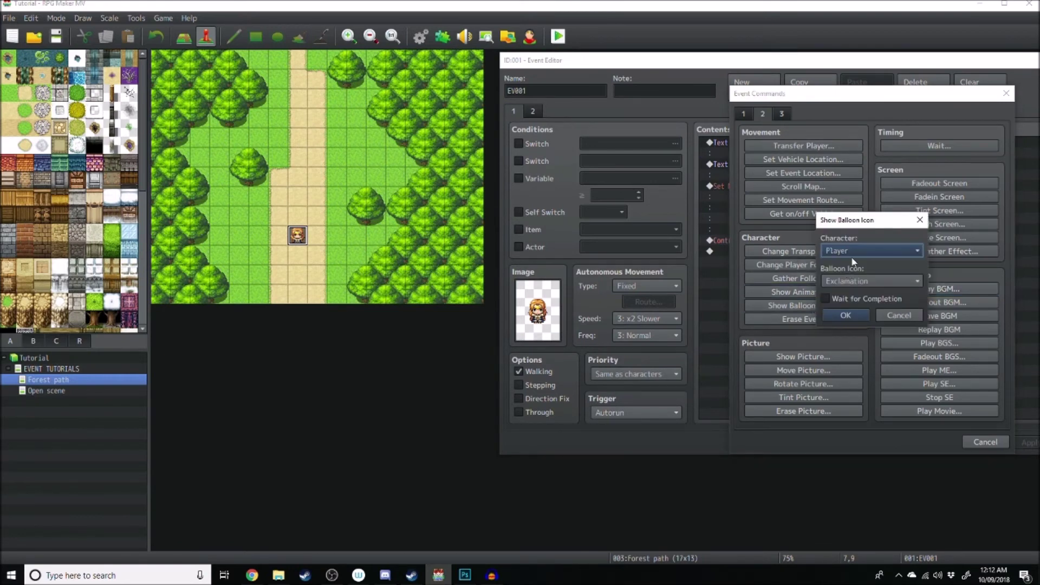
{"action": "left_click", "coordinate": [864, 281]}
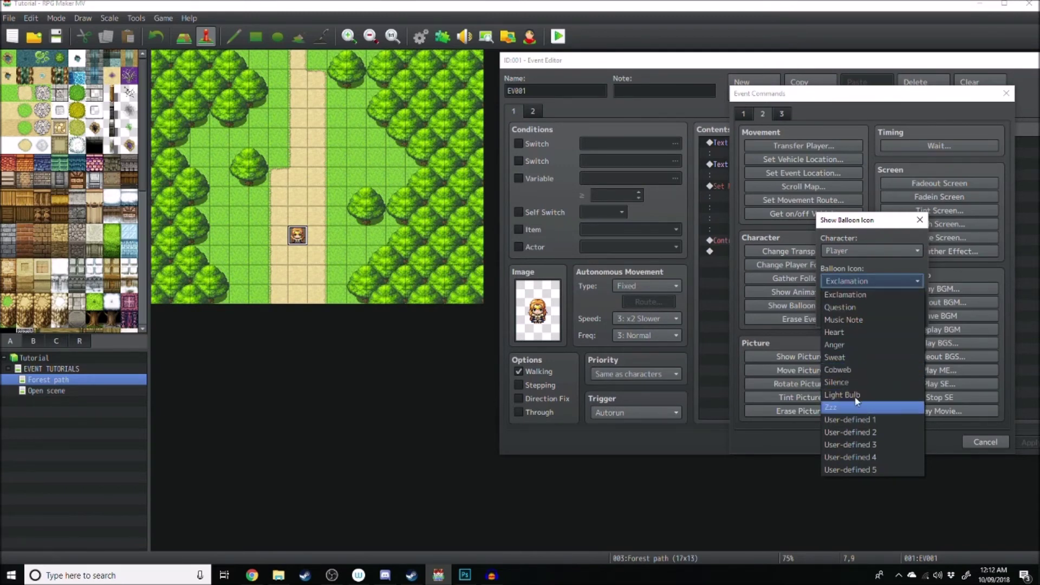
{"action": "left_click", "coordinate": [849, 360]}
{"action": "left_click", "coordinate": [847, 315]}
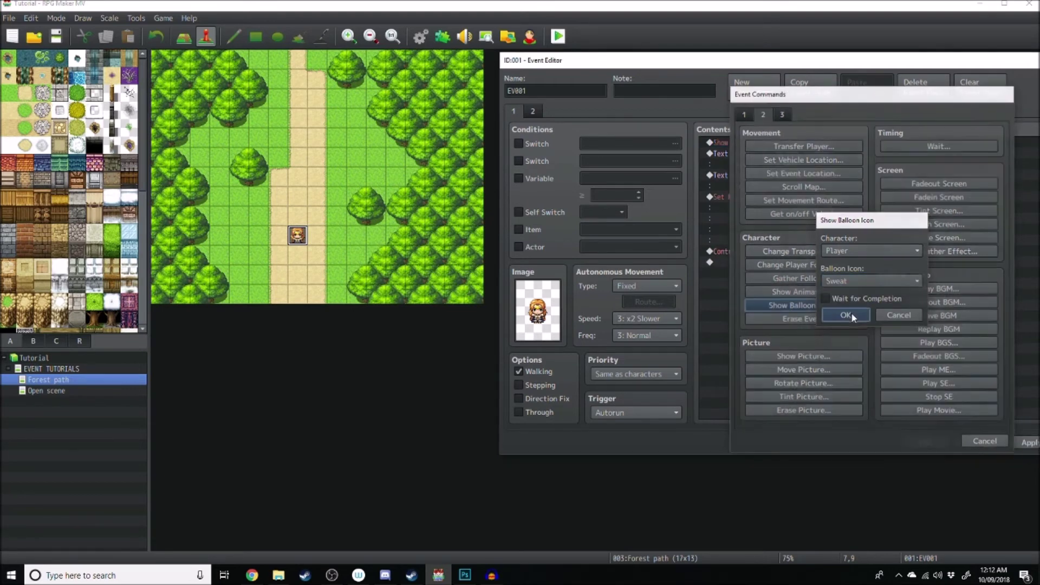
{"action": "right_click", "coordinate": [770, 142]}
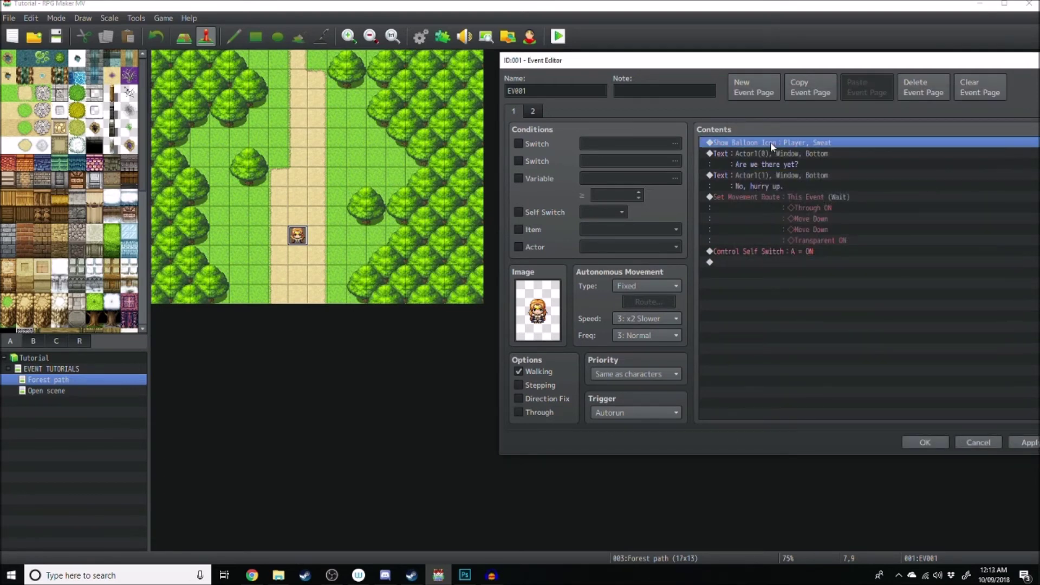
{"action": "left_click", "coordinate": [791, 163]}
{"action": "left_click", "coordinate": [827, 299]}
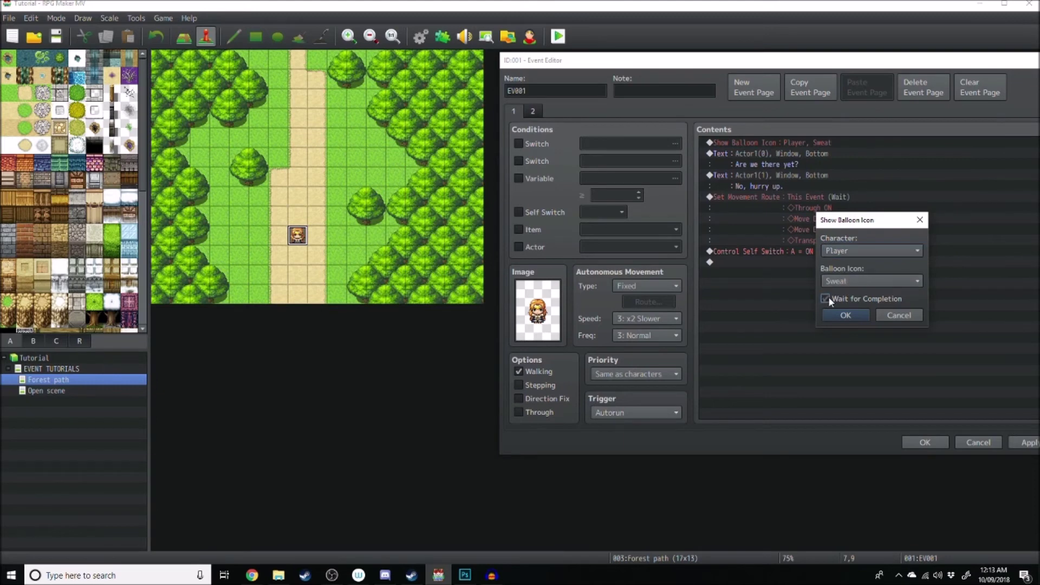
{"action": "left_click", "coordinate": [844, 315]}
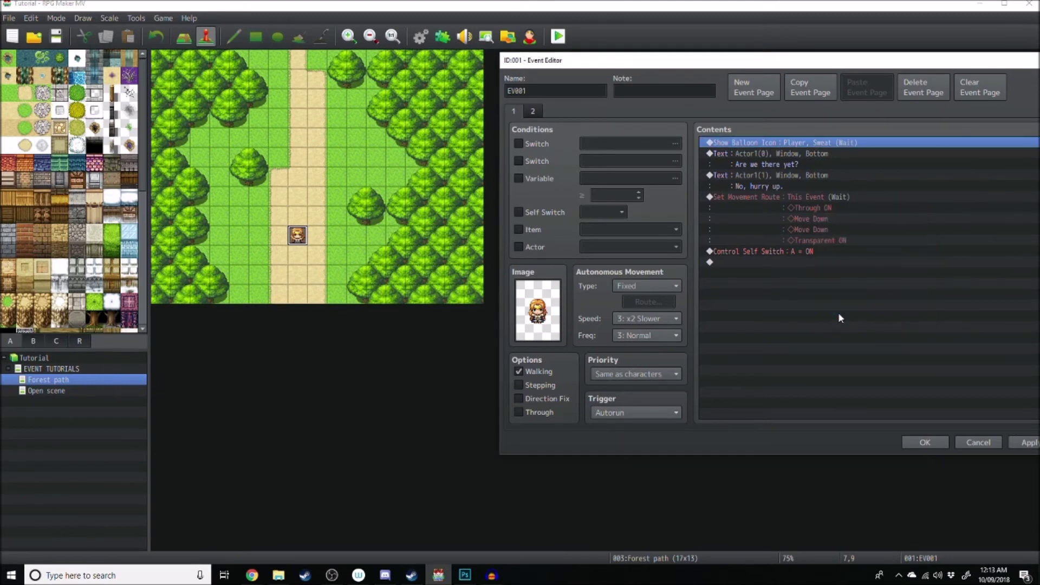
Step: Rewrite the first dialogue line to "Phew, I'm tired, How much longer!"
{"action": "right_click", "coordinate": [778, 160]}
{"action": "left_click", "coordinate": [797, 175]}
{"action": "type", "text": "Phew, I'm tired, !"}
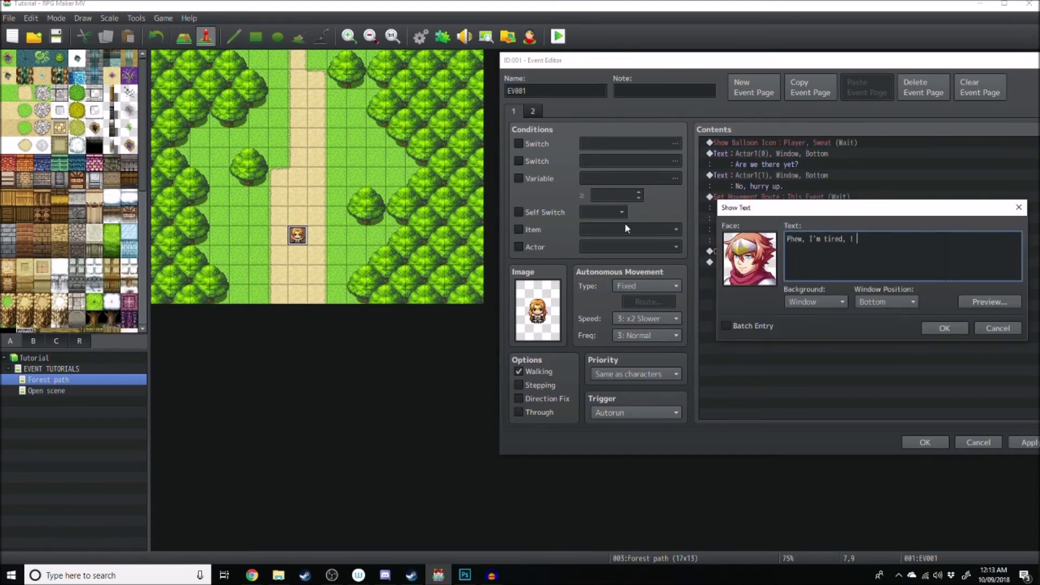
{"action": "key", "text": "BackSpace"}
{"action": "key", "text": "BackSpace"}
{"action": "type", "text": "How much longer"}
{"action": "left_click", "coordinate": [939, 326]}
Step: Give the event the back-facing sprite as its image
{"action": "left_click", "coordinate": [750, 173]}
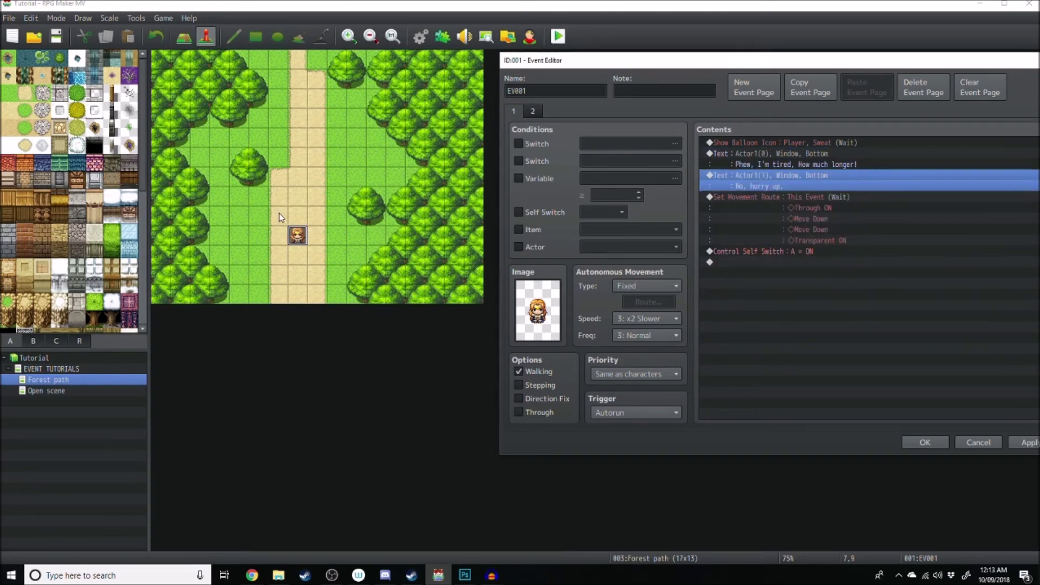
{"action": "double_click", "coordinate": [536, 312]}
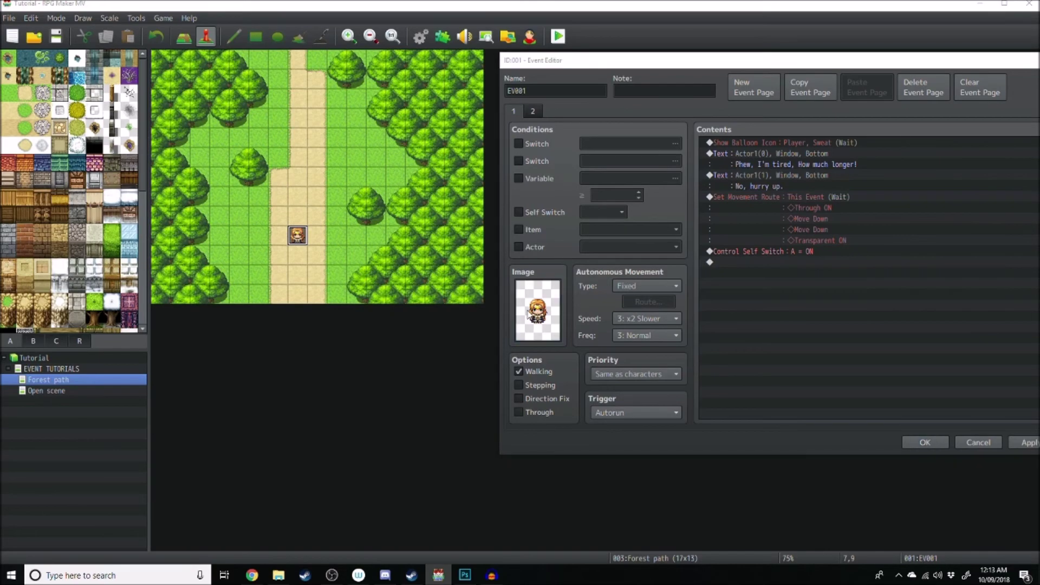
{"action": "double_click", "coordinate": [810, 213]}
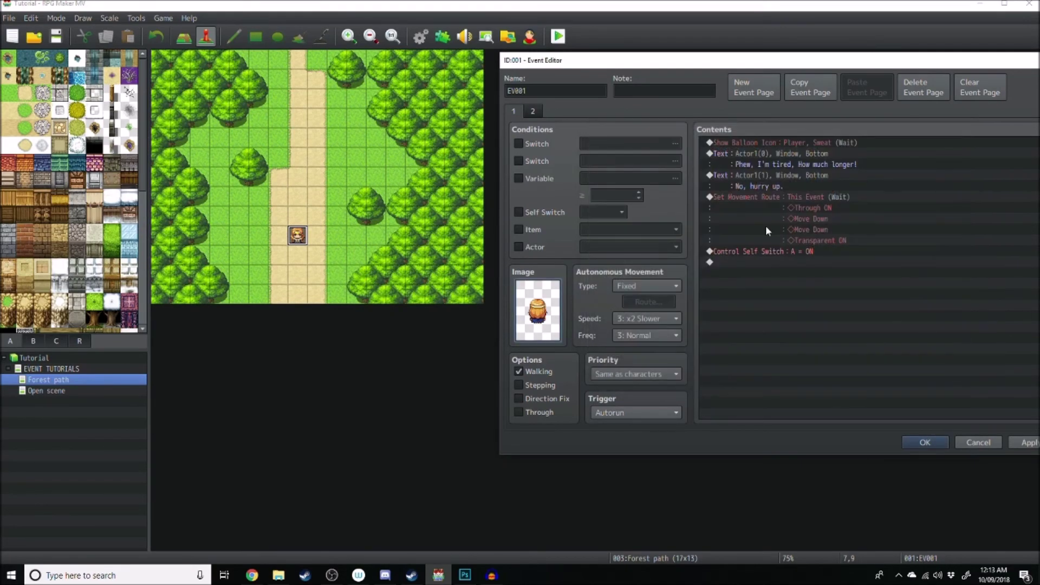
{"action": "double_click", "coordinate": [546, 313]}
{"action": "left_click", "coordinate": [832, 372]}
{"action": "double_click", "coordinate": [756, 260]}
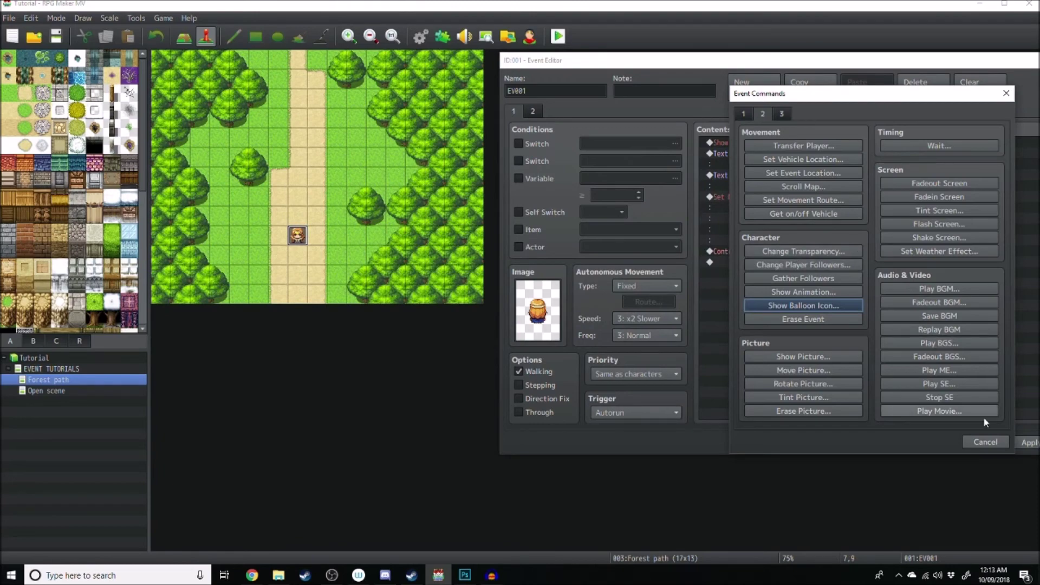
Step: Insert an Anger balloon over This Event, waiting for completion, before the second dialogue line
{"action": "left_click", "coordinate": [985, 442]}
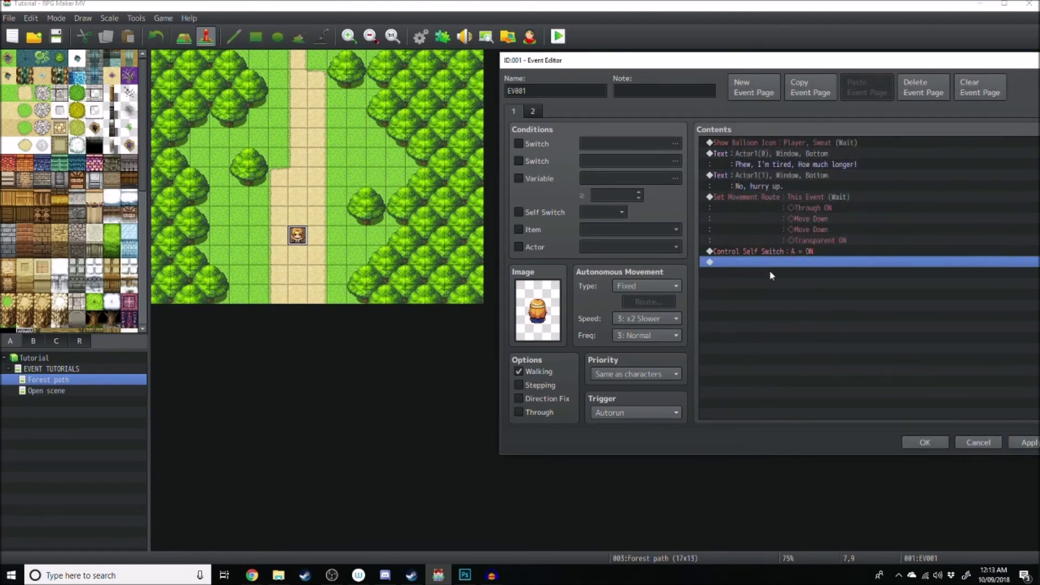
{"action": "left_click", "coordinate": [773, 167]}
{"action": "left_click", "coordinate": [779, 175]}
{"action": "key", "text": "Insert"}
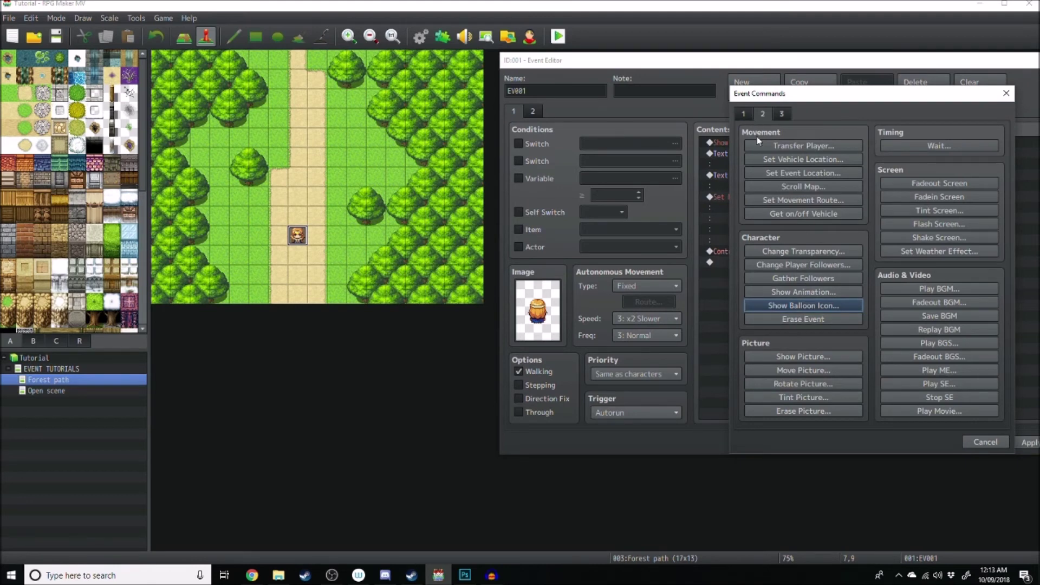
{"action": "left_click", "coordinate": [821, 304]}
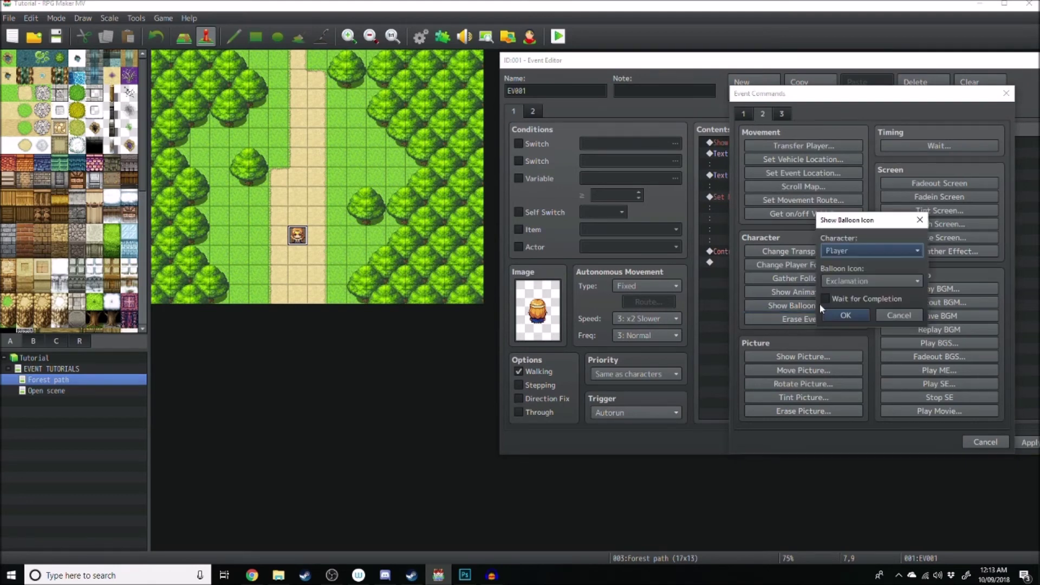
{"action": "left_click", "coordinate": [858, 252]}
{"action": "left_click", "coordinate": [849, 285]}
{"action": "left_click", "coordinate": [843, 250]}
{"action": "left_click", "coordinate": [851, 278]}
{"action": "left_click", "coordinate": [871, 281]}
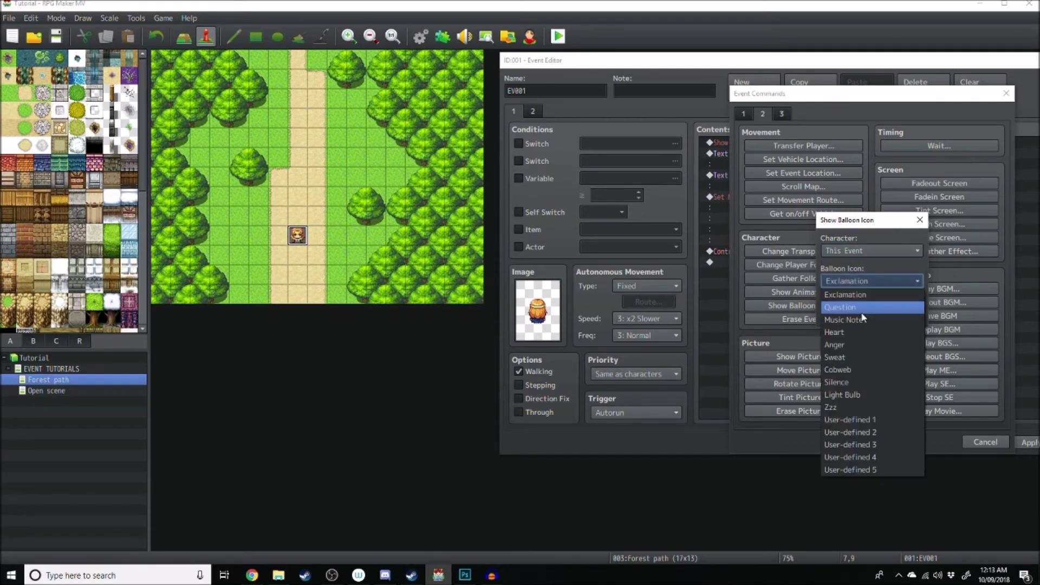
{"action": "left_click", "coordinate": [854, 347]}
{"action": "left_click", "coordinate": [831, 299]}
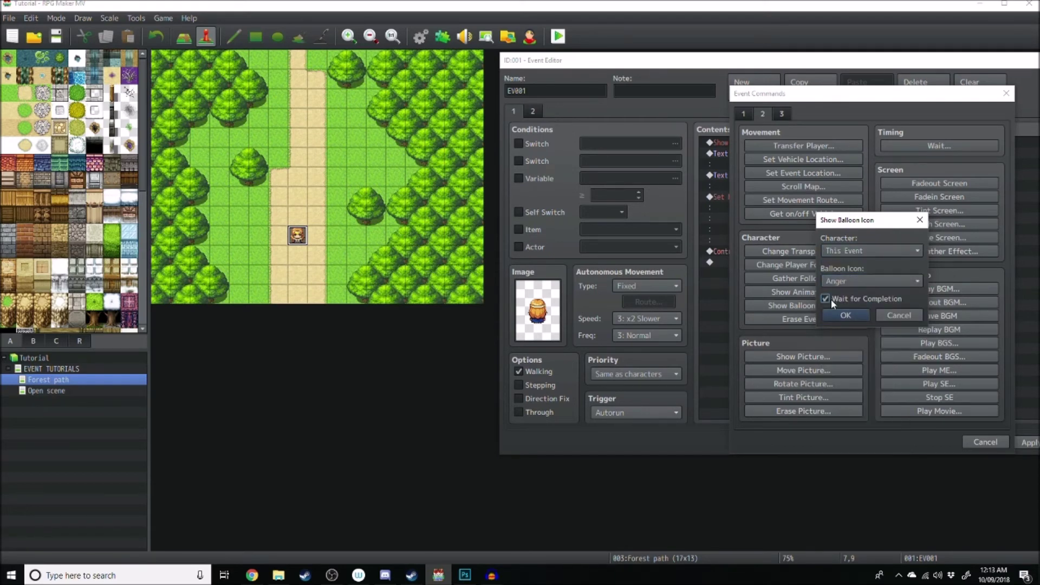
{"action": "left_click", "coordinate": [843, 315]}
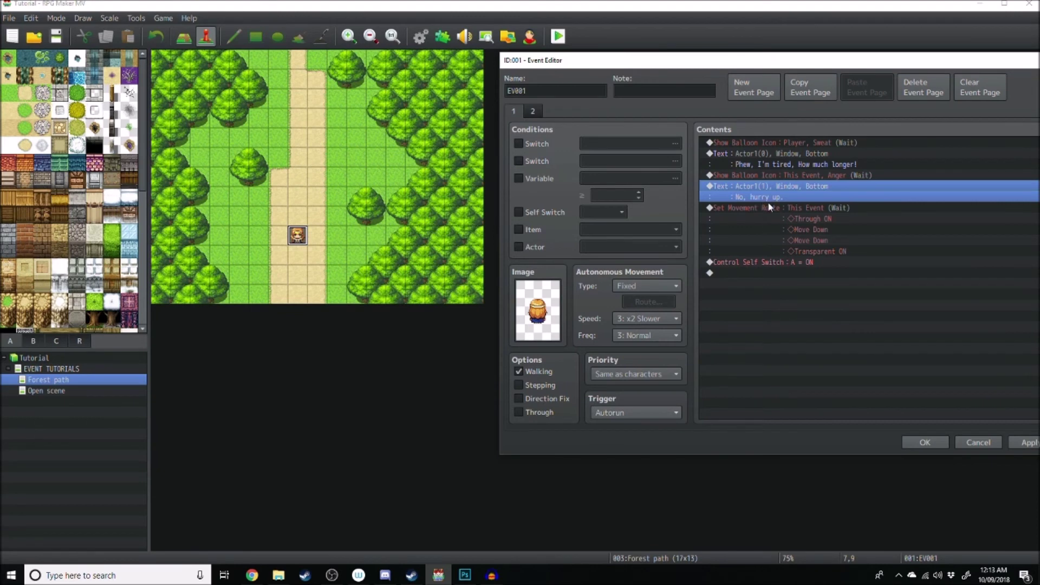
Step: Add a movement route making This Event turn down before its reply
{"action": "left_click", "coordinate": [769, 206]}
{"action": "key", "text": "Insert"}
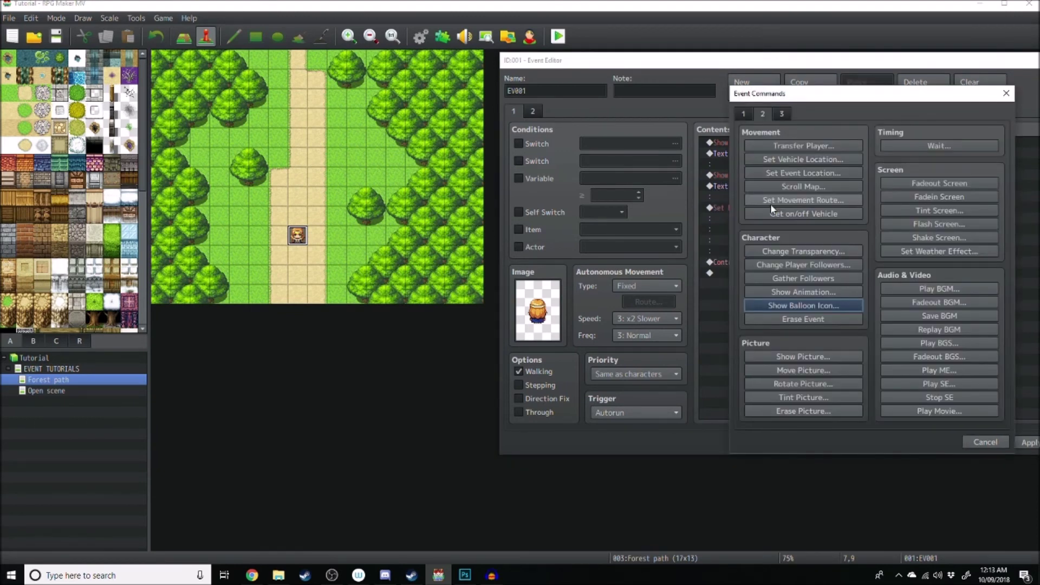
{"action": "left_click", "coordinate": [1006, 93]}
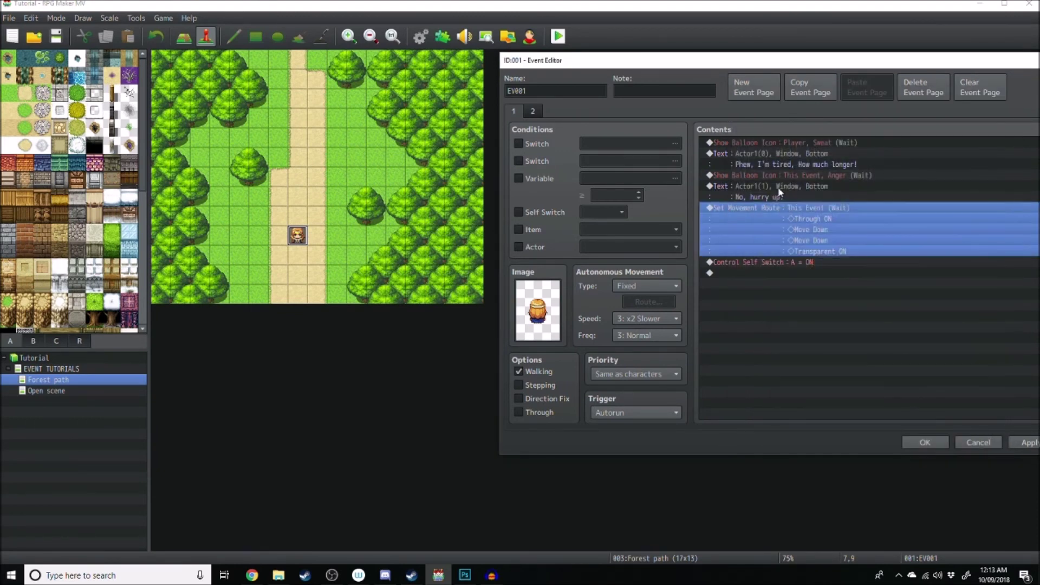
{"action": "left_click", "coordinate": [776, 175]}
{"action": "left_click", "coordinate": [778, 187]}
{"action": "key", "text": "Insert"}
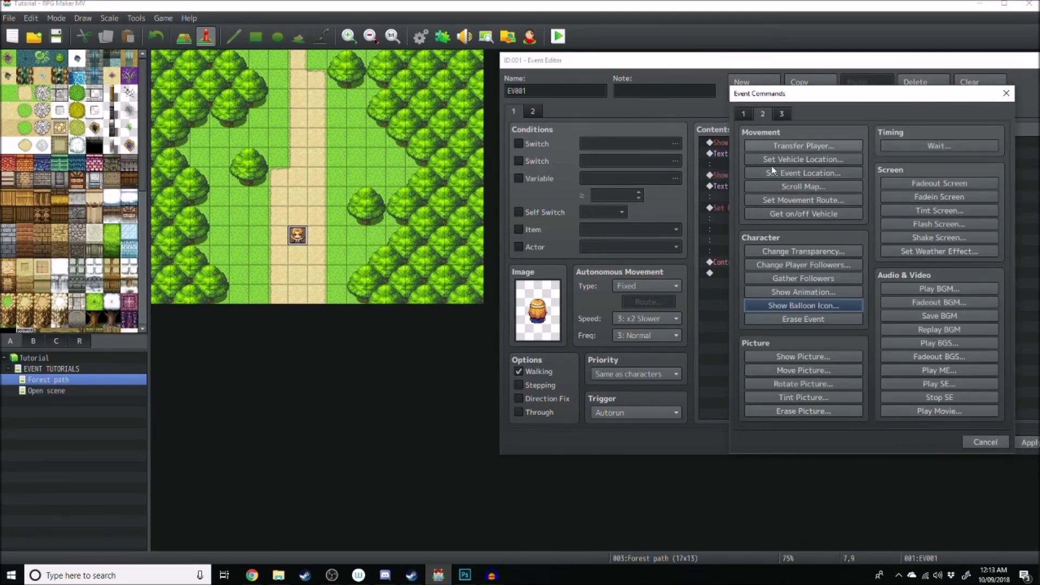
{"action": "left_click", "coordinate": [807, 201]}
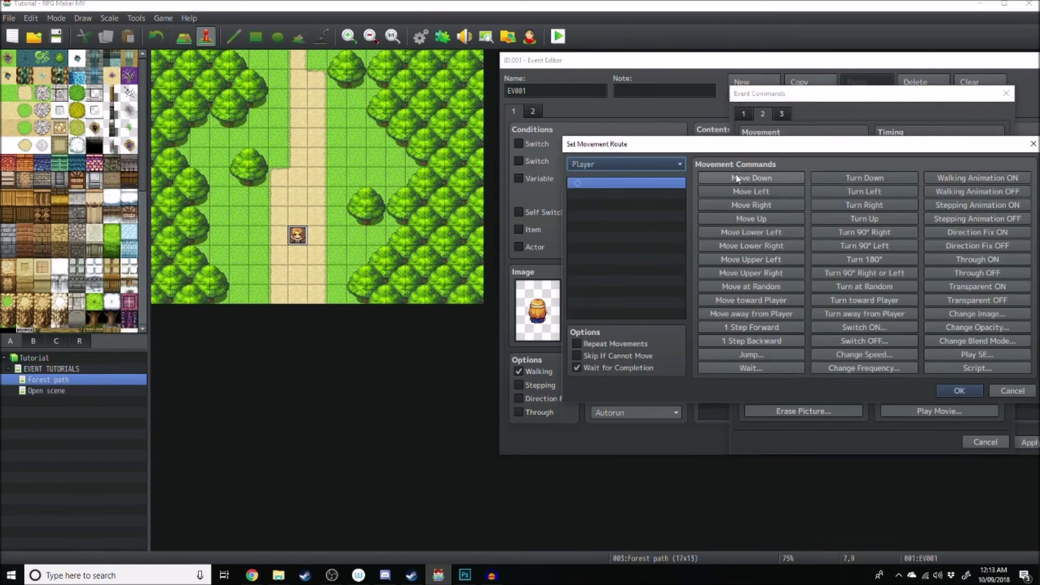
{"action": "left_click", "coordinate": [605, 164]}
{"action": "left_click", "coordinate": [590, 186]}
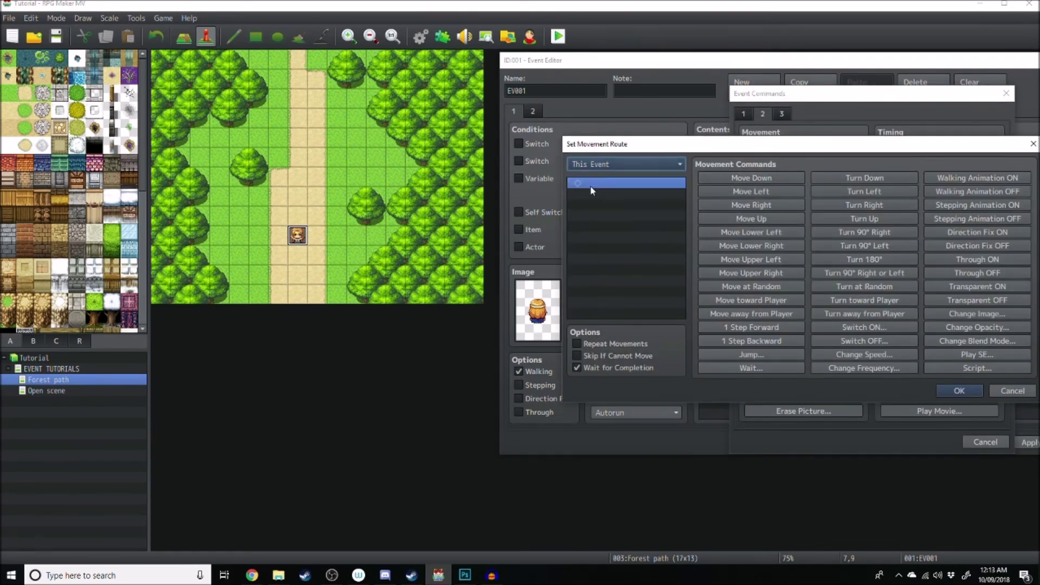
{"action": "left_click", "coordinate": [863, 178]}
{"action": "left_click", "coordinate": [958, 391]}
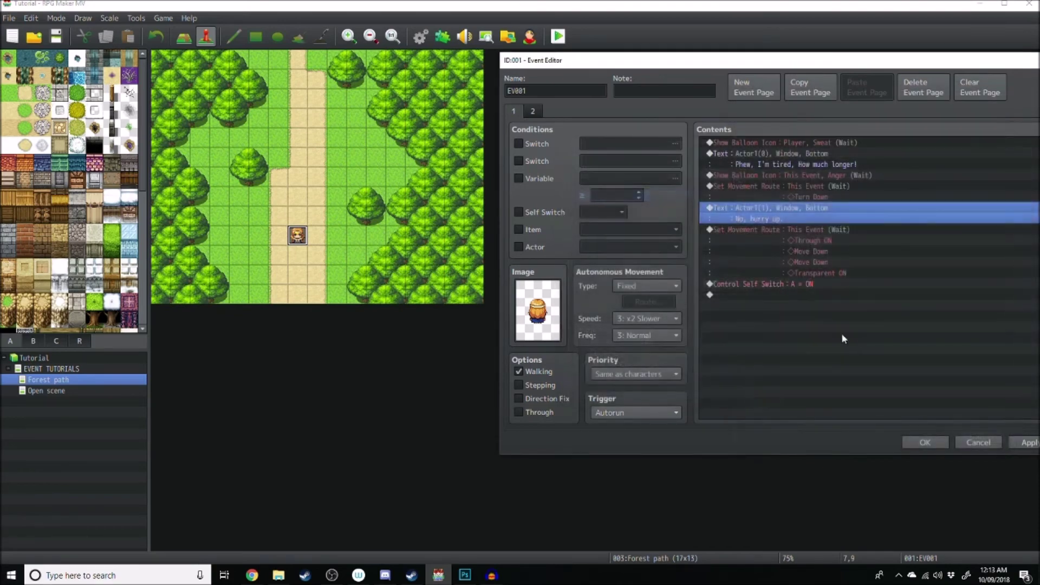
{"action": "right_click", "coordinate": [774, 218]}
Step: Change the reply to 'What do you mean you are tired!!' and add a follow-up dialogue line
{"action": "left_click", "coordinate": [805, 227]}
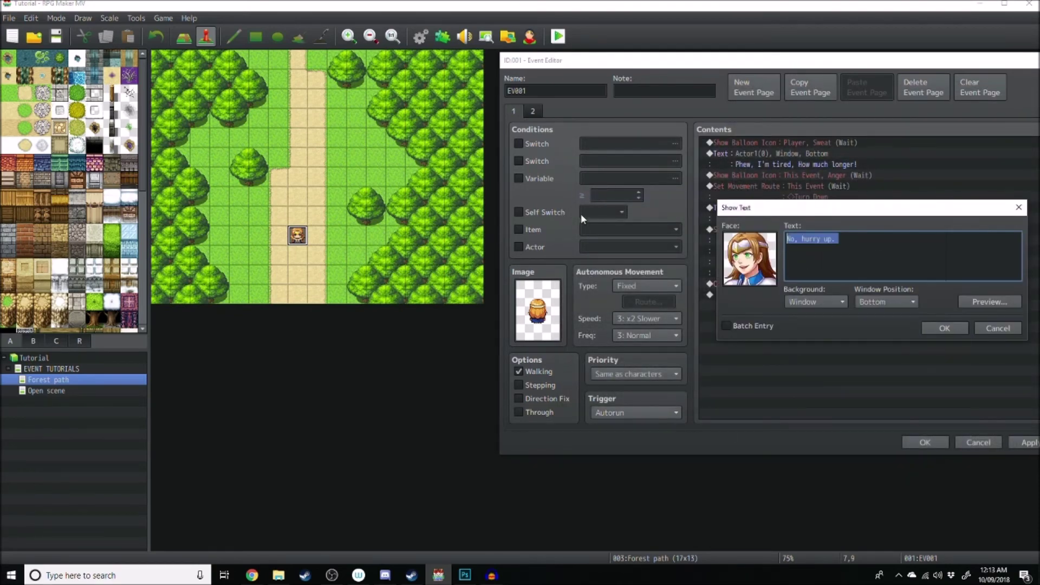
{"action": "type", "text": "What do you mean you are"}
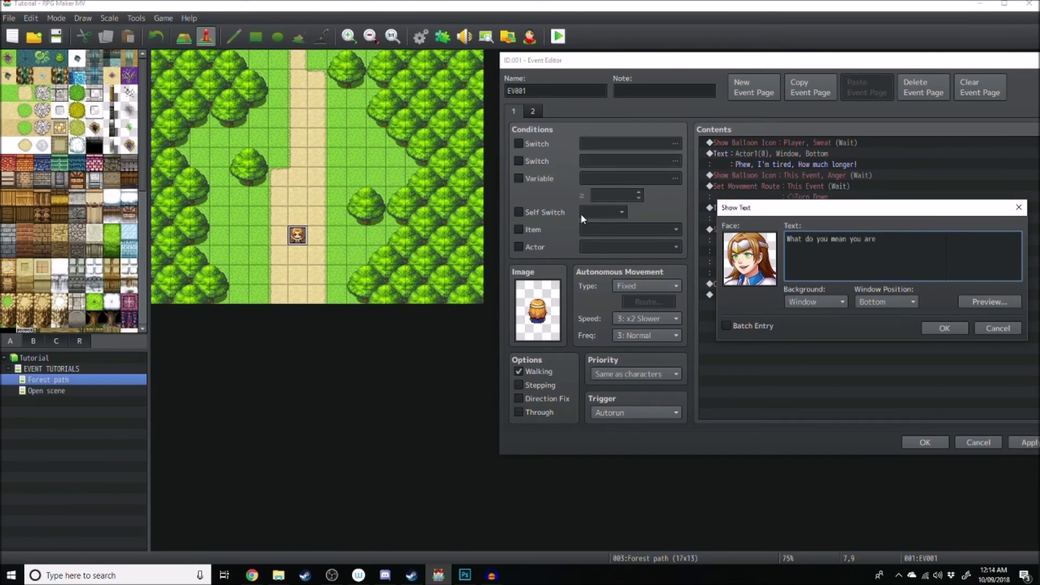
{"action": "type", "text": " tired!!"}
{"action": "left_click", "coordinate": [947, 327]}
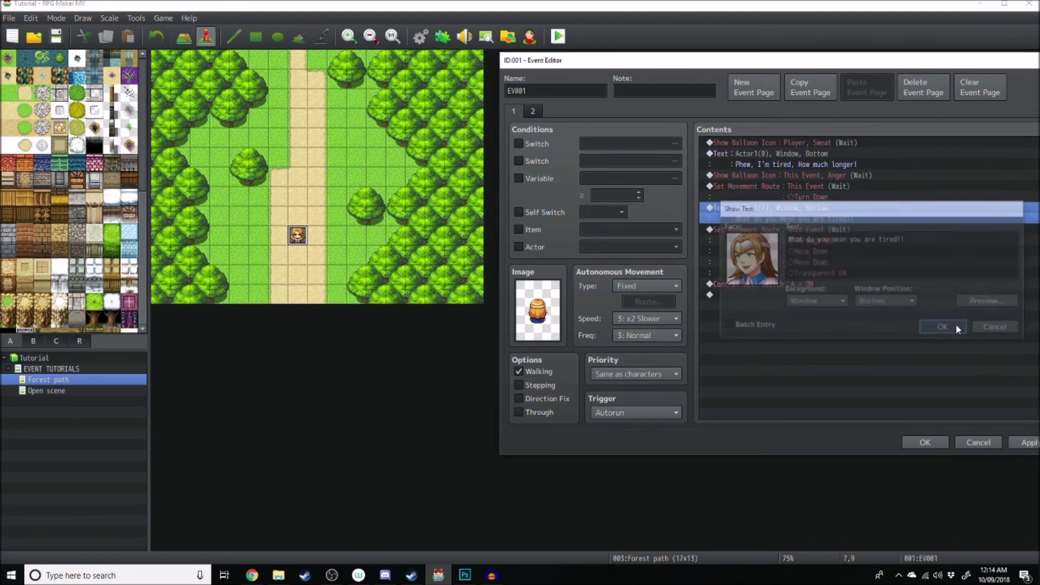
{"action": "left_click", "coordinate": [818, 213]}
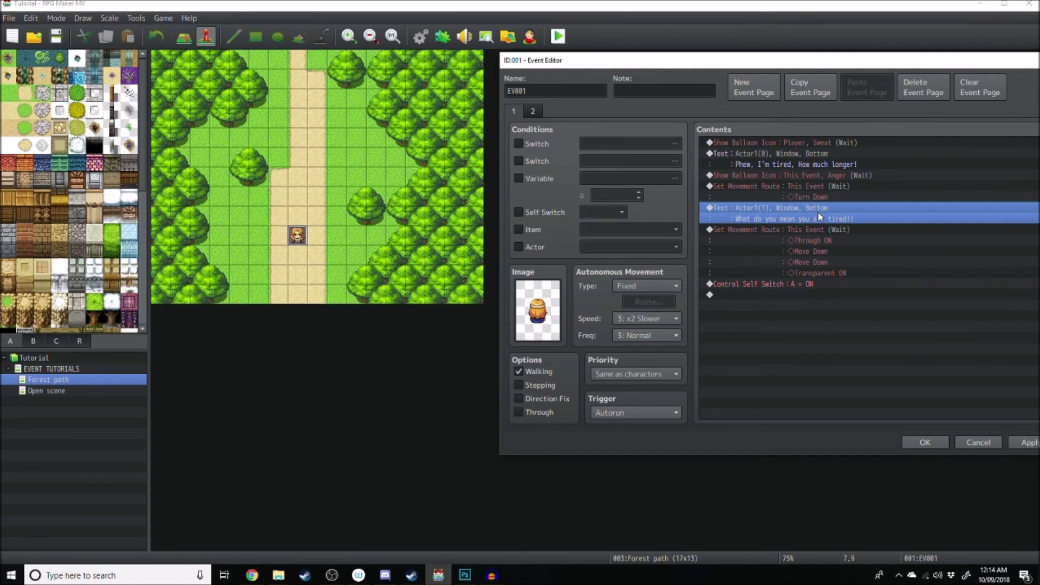
{"action": "right_click", "coordinate": [802, 213]}
{"action": "key", "text": "Escape"}
{"action": "left_click", "coordinate": [800, 228]}
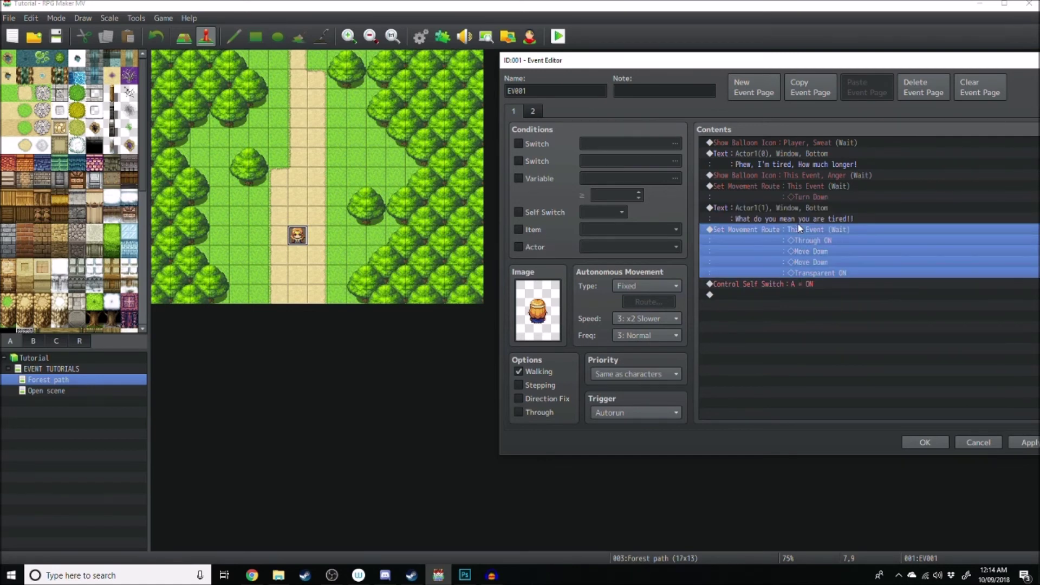
{"action": "key", "text": "Insert"}
{"action": "left_click", "coordinate": [744, 114]}
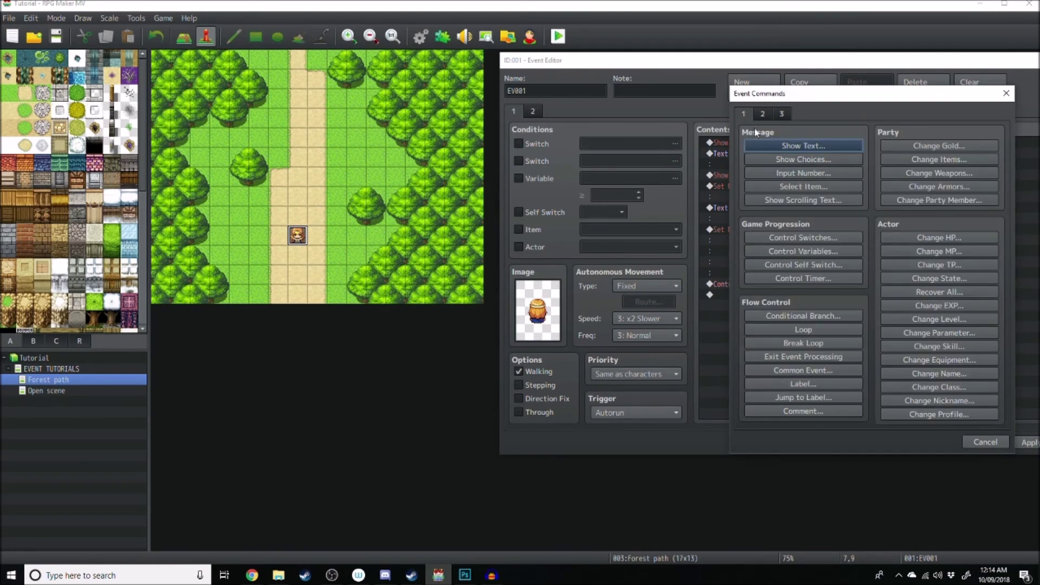
{"action": "left_click", "coordinate": [826, 145]}
{"action": "key", "text": "Escape"}
Step: Add an Exclamation balloon over This Event with wait, then the line 'Tired! We've only been at it for an hour!'
{"action": "left_click", "coordinate": [762, 114]}
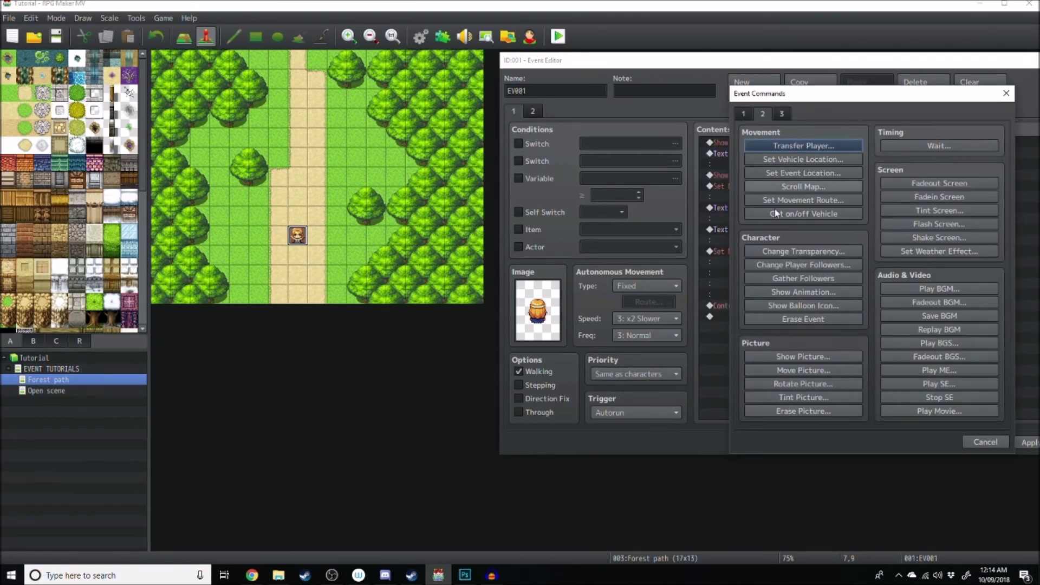
{"action": "left_click", "coordinate": [819, 306]}
{"action": "left_click", "coordinate": [879, 251]}
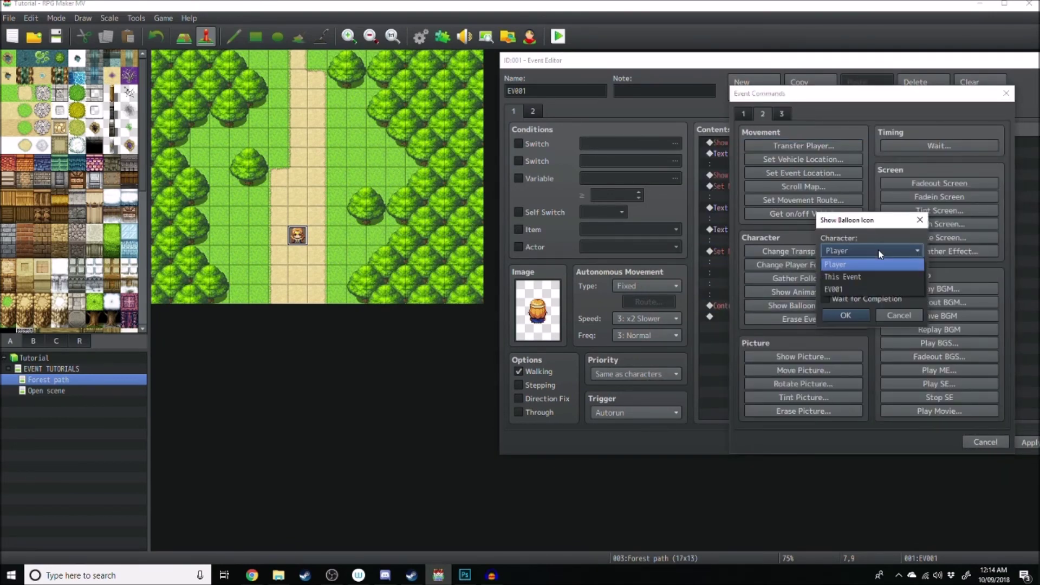
{"action": "left_click", "coordinate": [854, 274]}
{"action": "left_click", "coordinate": [826, 296]}
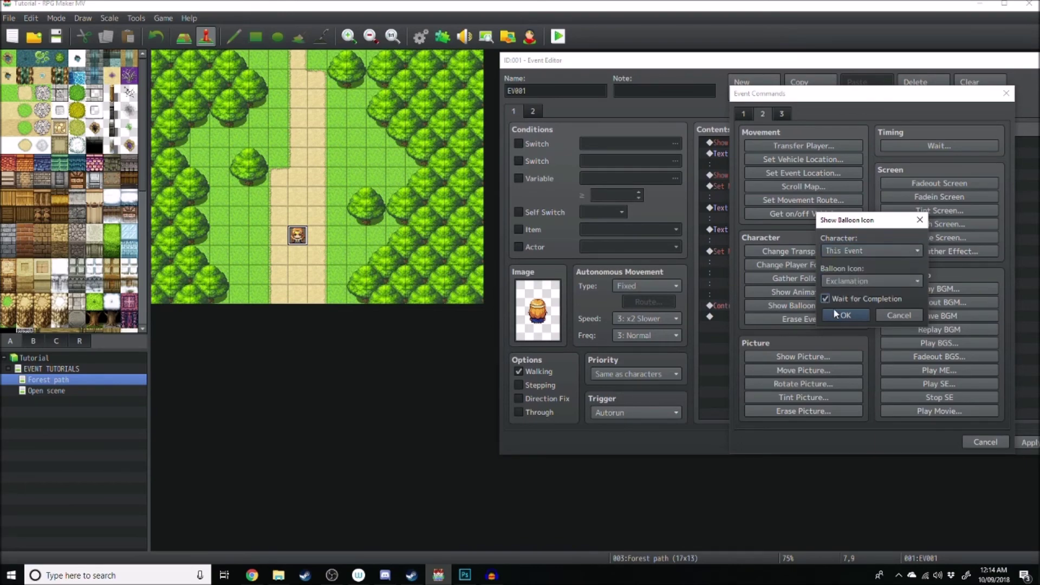
{"action": "left_click", "coordinate": [840, 317]}
{"action": "key", "text": "Insert"}
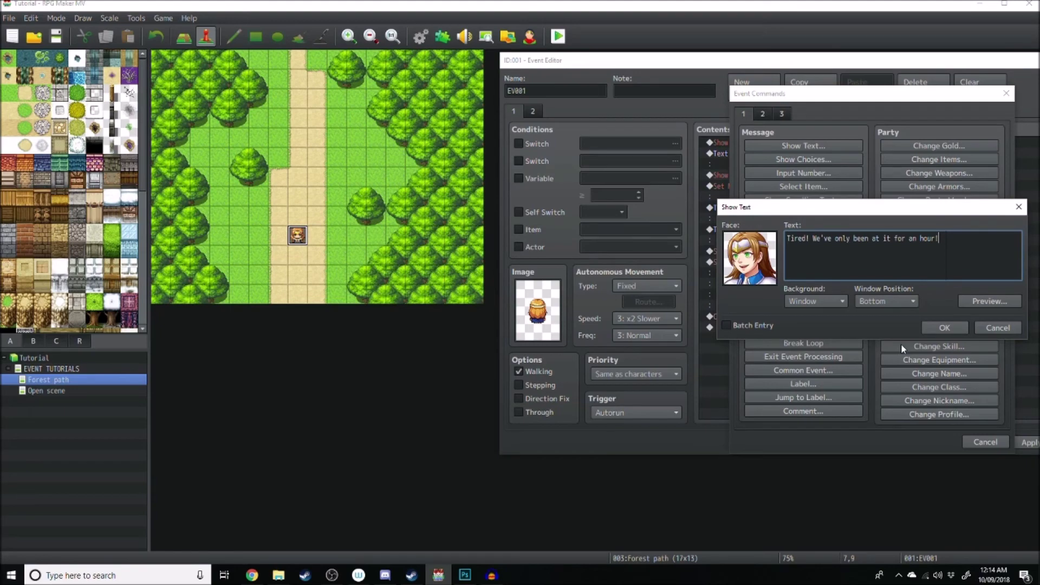
{"action": "left_click", "coordinate": [942, 328]}
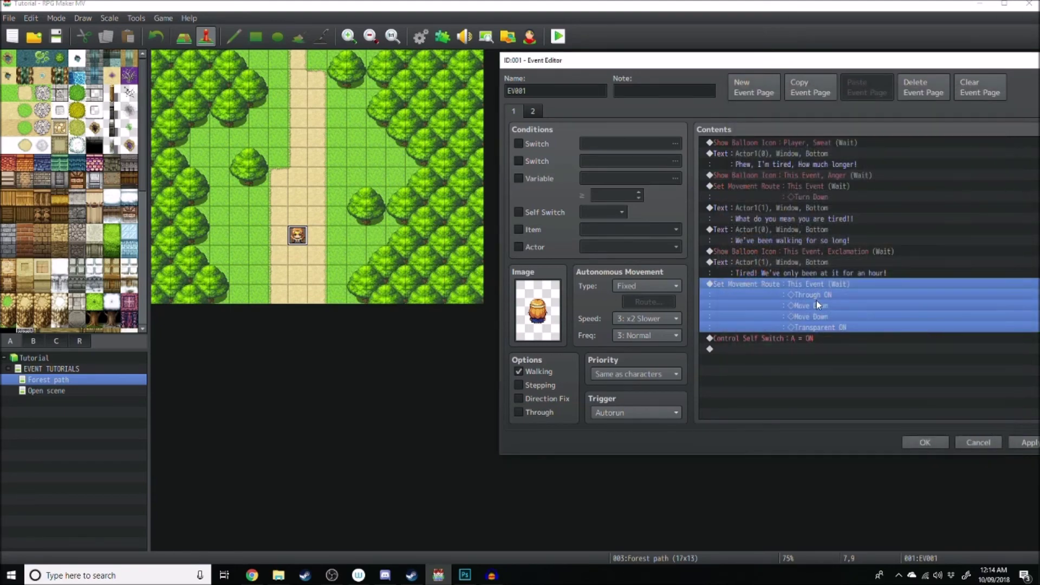
{"action": "left_click", "coordinate": [785, 338]}
Step: Add a movement route making This Event jump in place twice
{"action": "key", "text": "Insert"}
{"action": "left_click", "coordinate": [762, 113]}
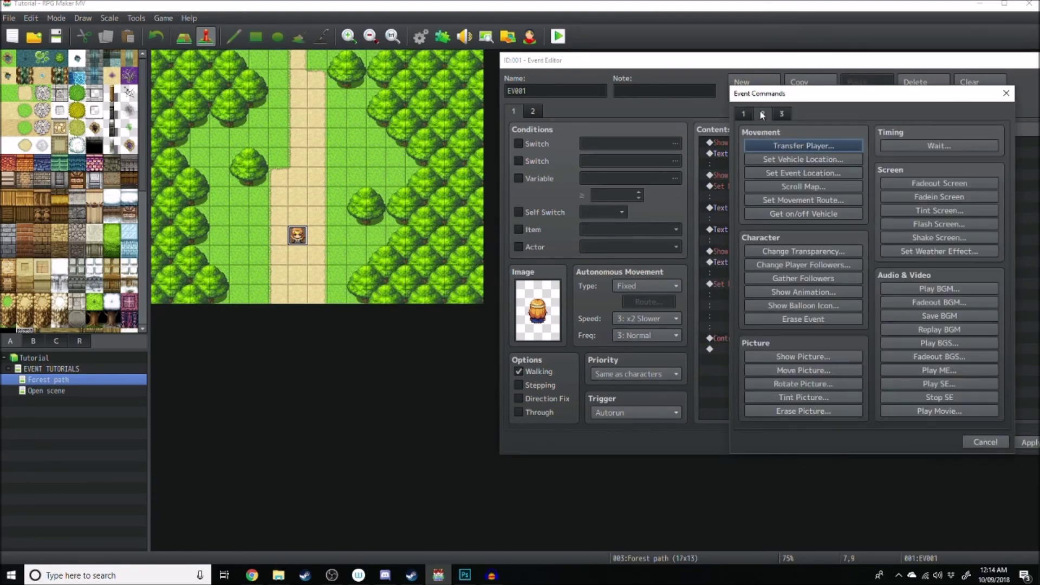
{"action": "left_click", "coordinate": [803, 200]}
{"action": "left_click", "coordinate": [628, 159]}
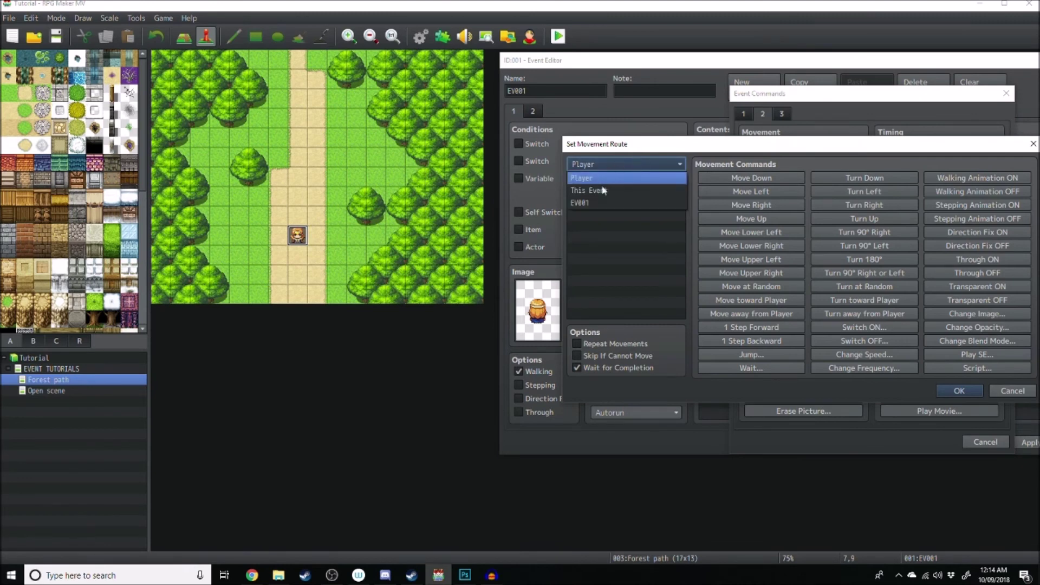
{"action": "left_click", "coordinate": [600, 190]}
{"action": "left_click", "coordinate": [768, 355]}
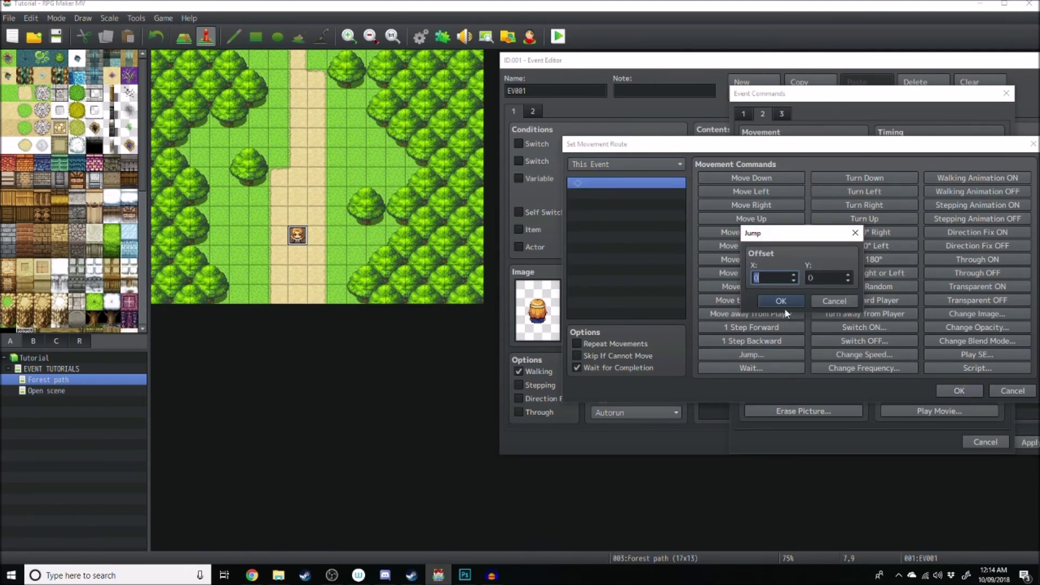
{"action": "left_click", "coordinate": [778, 300]}
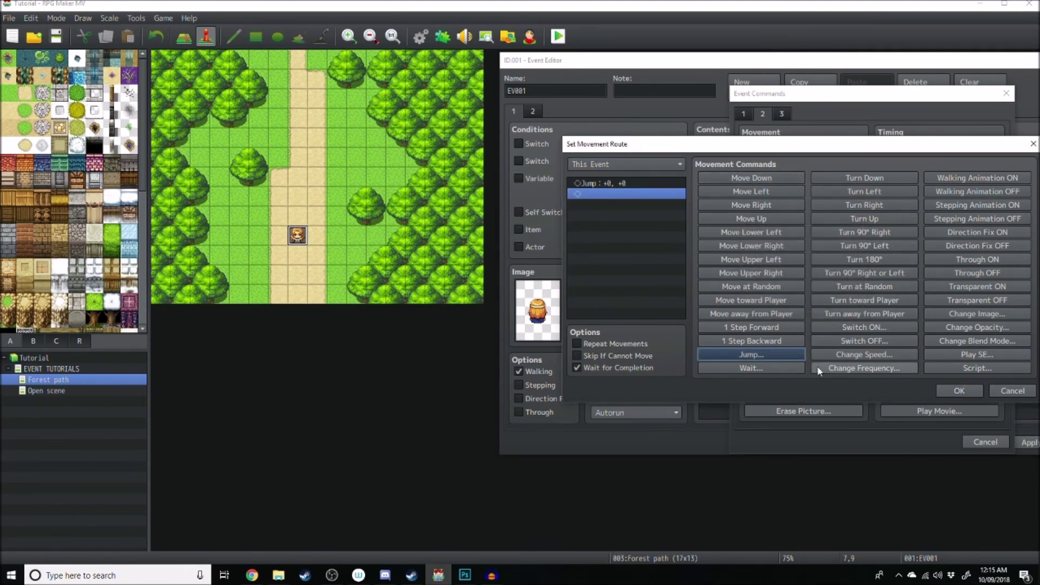
{"action": "left_click", "coordinate": [773, 355]}
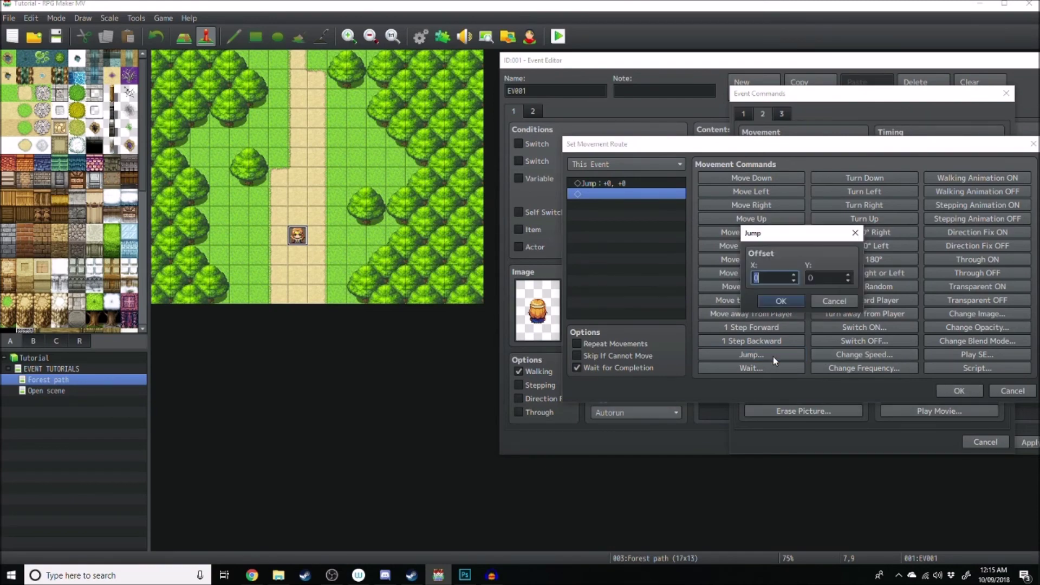
{"action": "left_click", "coordinate": [783, 301]}
{"action": "left_click", "coordinate": [959, 391]}
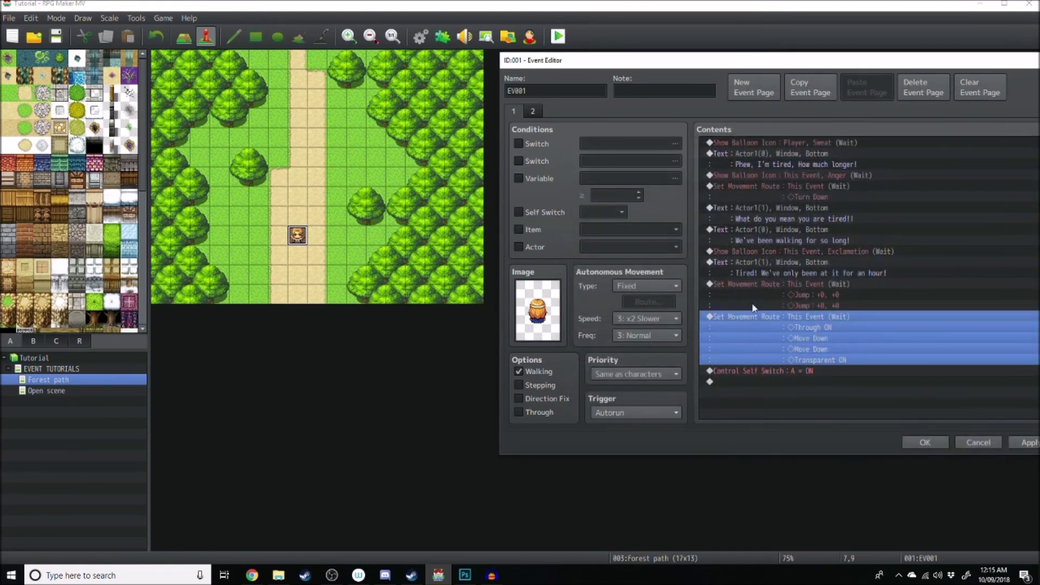
Step: Remove a mistakenly added Erase Event and insert the line "Let's hurry up and go!"
{"action": "left_click", "coordinate": [773, 297]}
{"action": "left_click", "coordinate": [789, 318]}
{"action": "right_click", "coordinate": [789, 317]}
{"action": "left_click", "coordinate": [807, 333]}
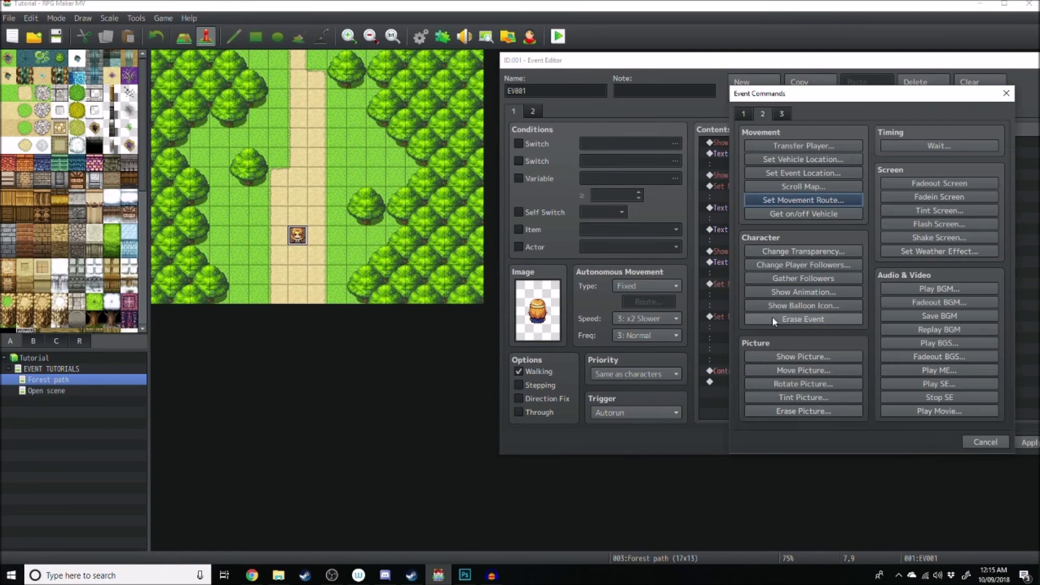
{"action": "left_click", "coordinate": [772, 316]}
{"action": "left_click", "coordinate": [755, 317]}
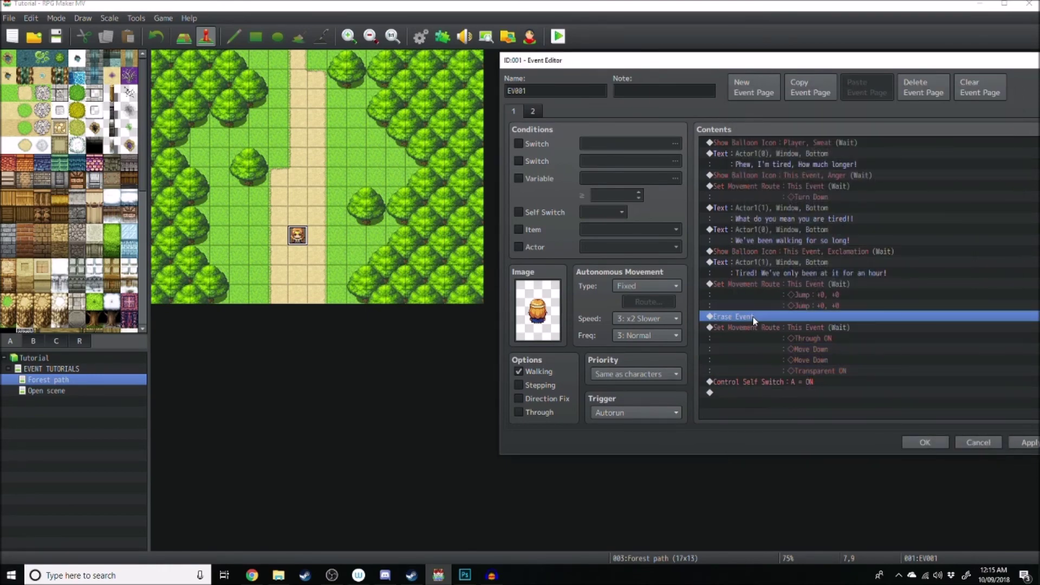
{"action": "key", "text": "Delete"}
{"action": "key", "text": "Insert"}
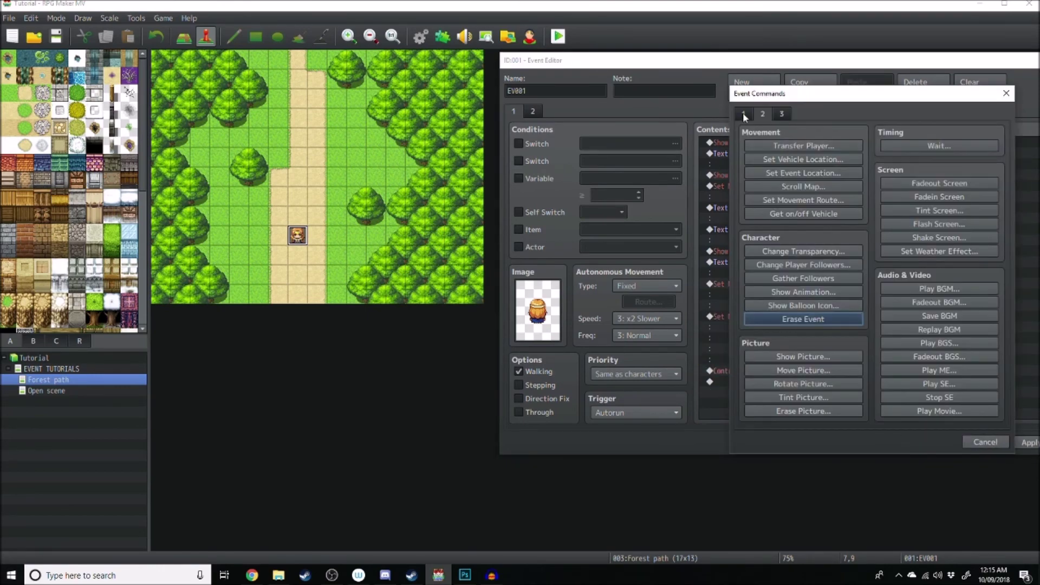
{"action": "left_click", "coordinate": [803, 144]}
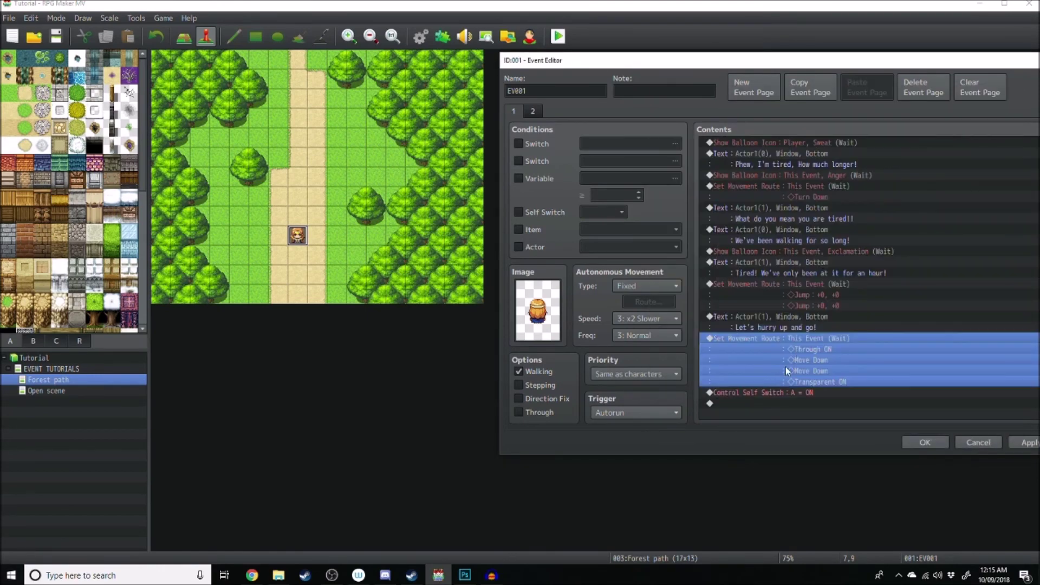
Step: Add a Sweat balloon over the Player after the movement route
{"action": "left_click", "coordinate": [792, 381], "text": "ctrl"}
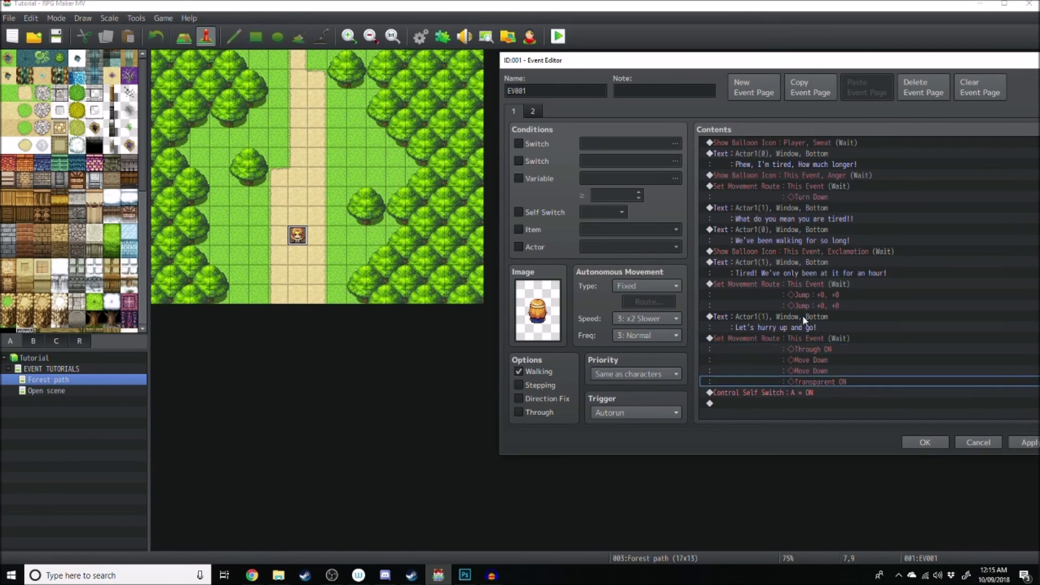
{"action": "double_click", "coordinate": [780, 401]}
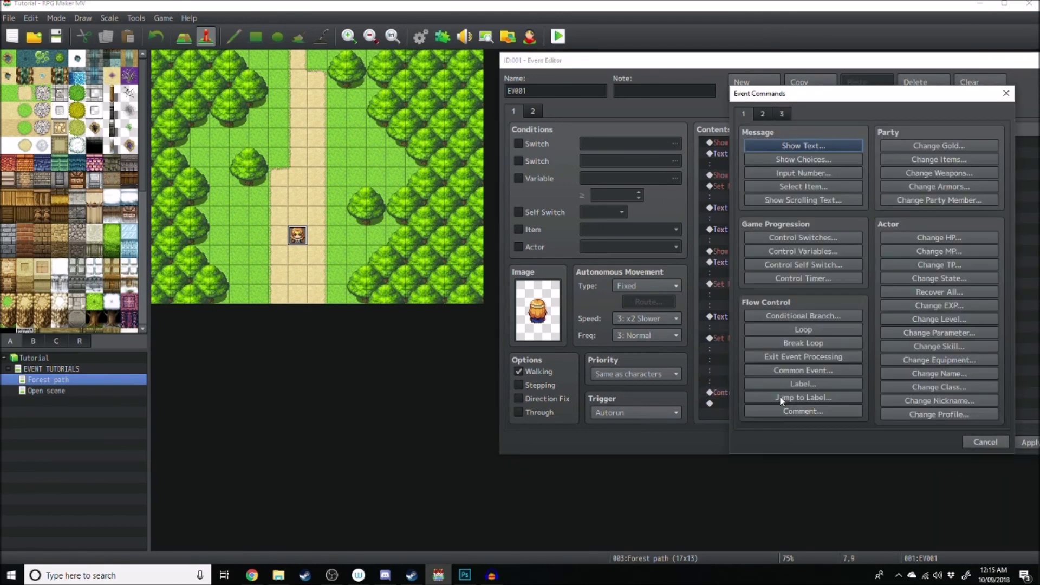
{"action": "left_click", "coordinate": [760, 114]}
{"action": "left_click", "coordinate": [811, 306]}
{"action": "left_click", "coordinate": [883, 281]}
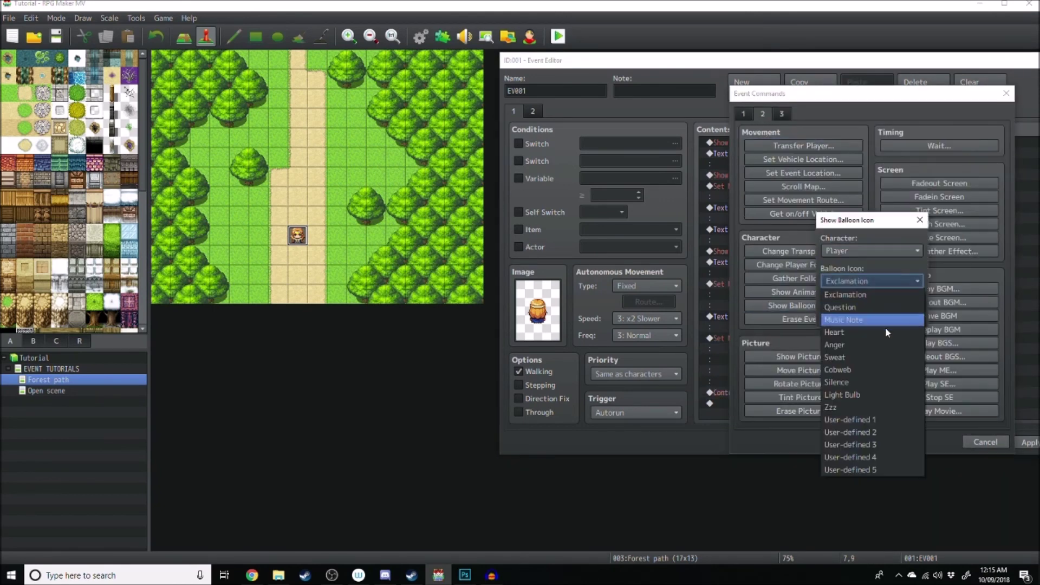
{"action": "left_click", "coordinate": [841, 357]}
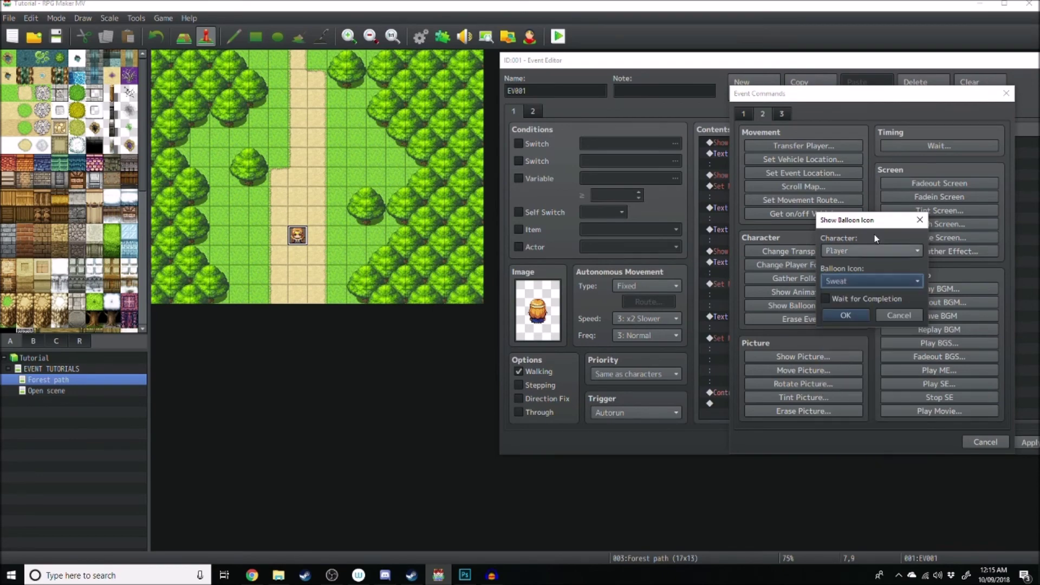
{"action": "left_click", "coordinate": [844, 314]}
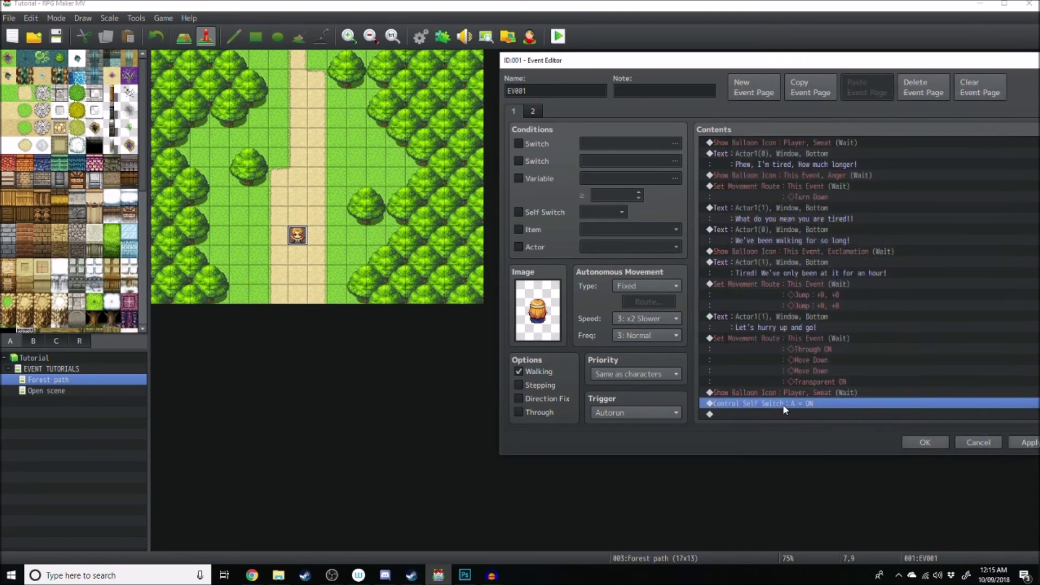
Step: End with an Actor1-face message "*Sigh* Fine, let's go." and apply the event changes
{"action": "double_click", "coordinate": [783, 404]}
{"action": "left_click", "coordinate": [744, 114]}
{"action": "left_click", "coordinate": [766, 141]}
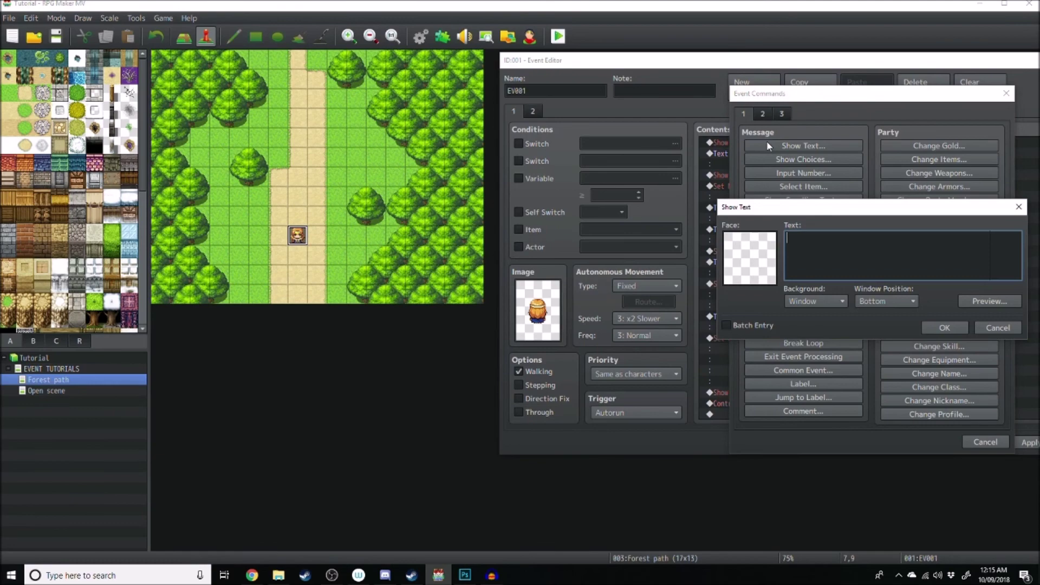
{"action": "double_click", "coordinate": [747, 247]}
{"action": "left_click", "coordinate": [695, 176]}
{"action": "left_click", "coordinate": [959, 389]}
{"action": "type", "text": "*Sigh*  Fine, let's go."}
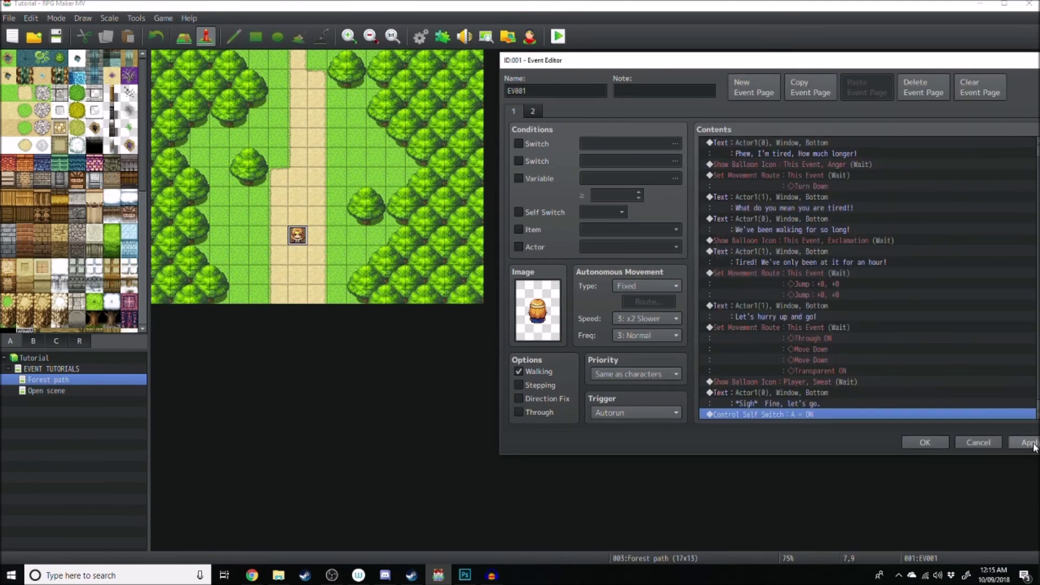
{"action": "left_click_drag", "start_coordinate": [721, 60], "coordinate": [622, 49]}
{"action": "left_click", "coordinate": [934, 431]}
{"action": "left_click", "coordinate": [827, 431]}
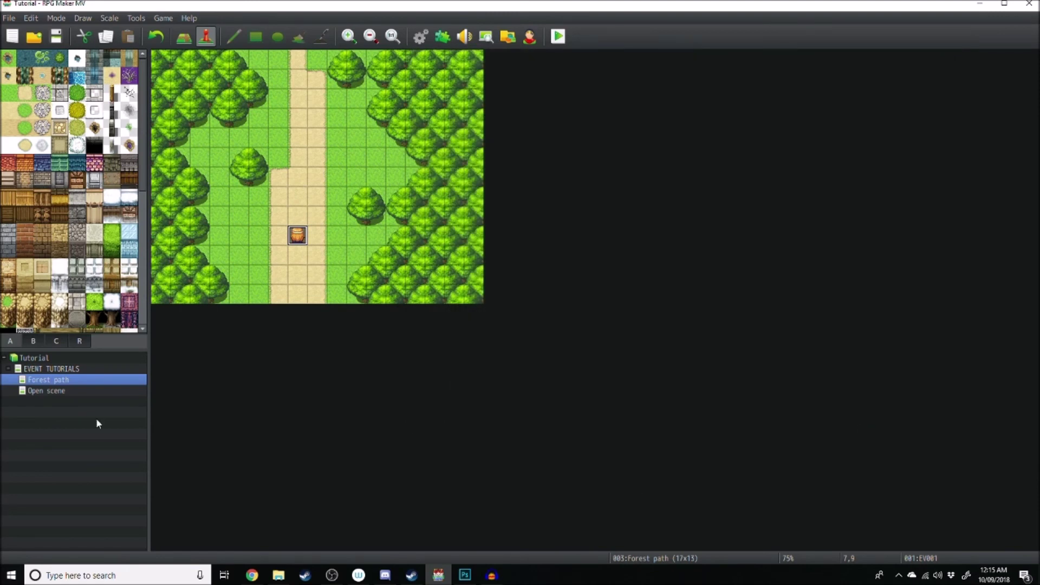
Step: Enable Autoplay BGM in Forest path's map properties with Field1 at 25% volume
{"action": "double_click", "coordinate": [74, 381]}
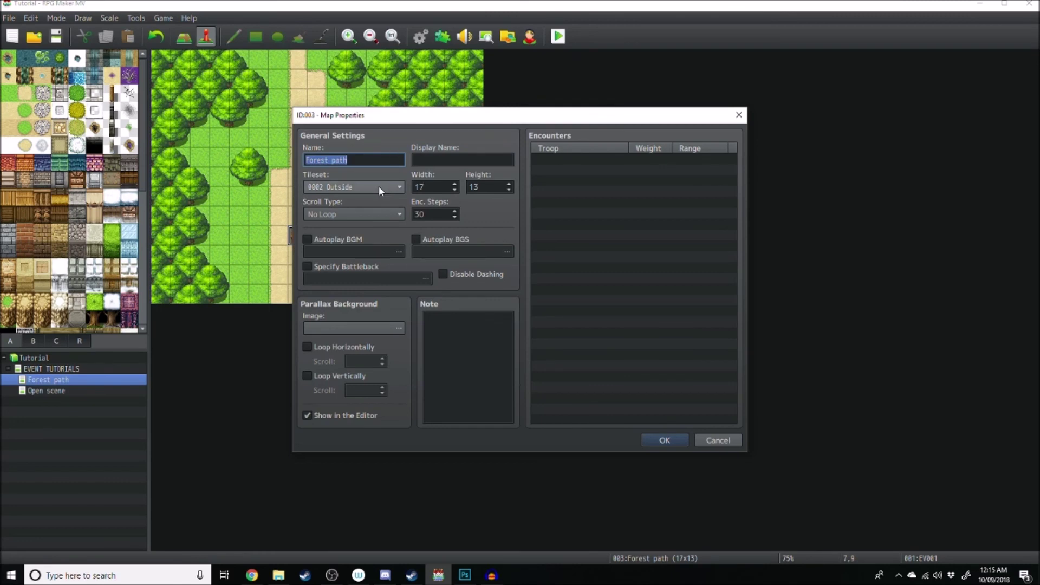
{"action": "left_click", "coordinate": [307, 239]}
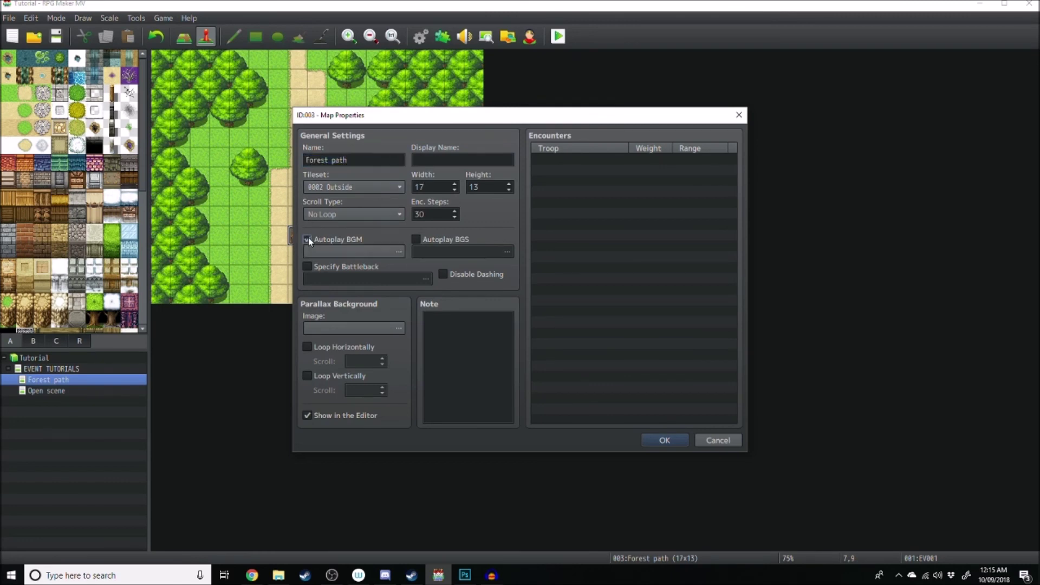
{"action": "left_click", "coordinate": [400, 250]}
{"action": "left_click", "coordinate": [473, 207]}
{"action": "left_click", "coordinate": [458, 284]}
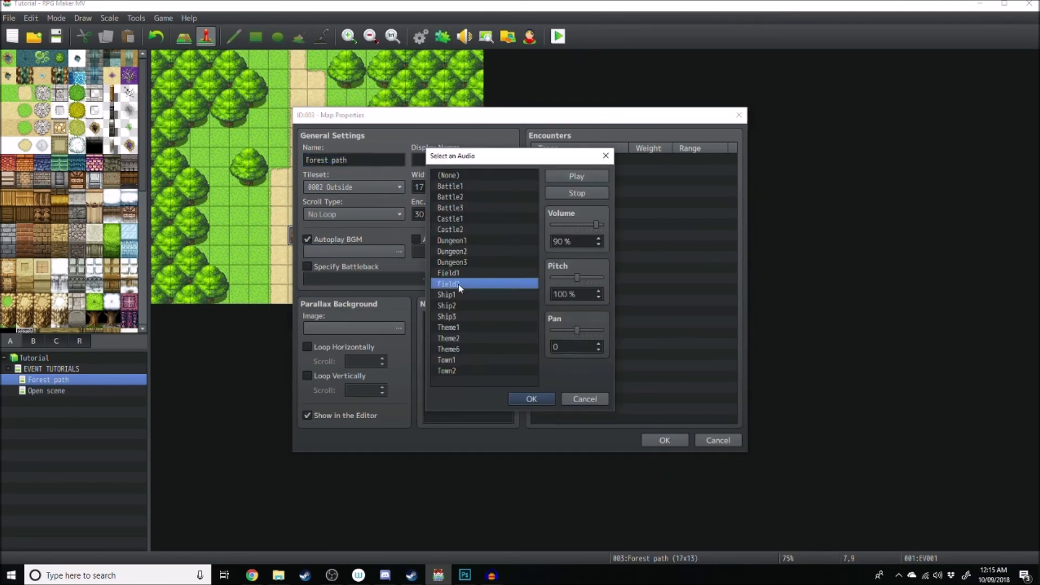
{"action": "left_click", "coordinate": [459, 274]}
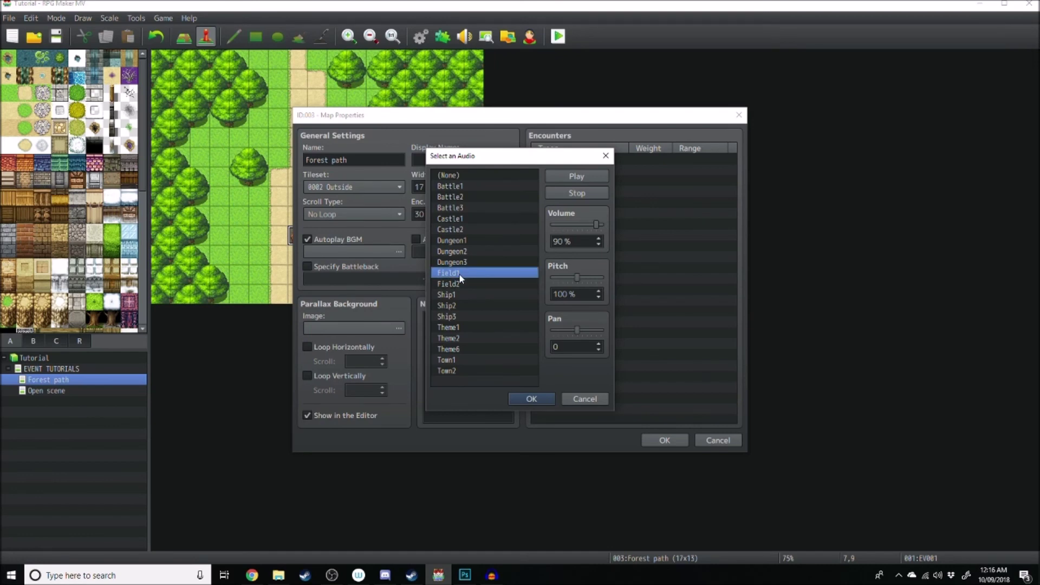
{"action": "left_click_drag", "start_coordinate": [596, 224], "coordinate": [565, 225]}
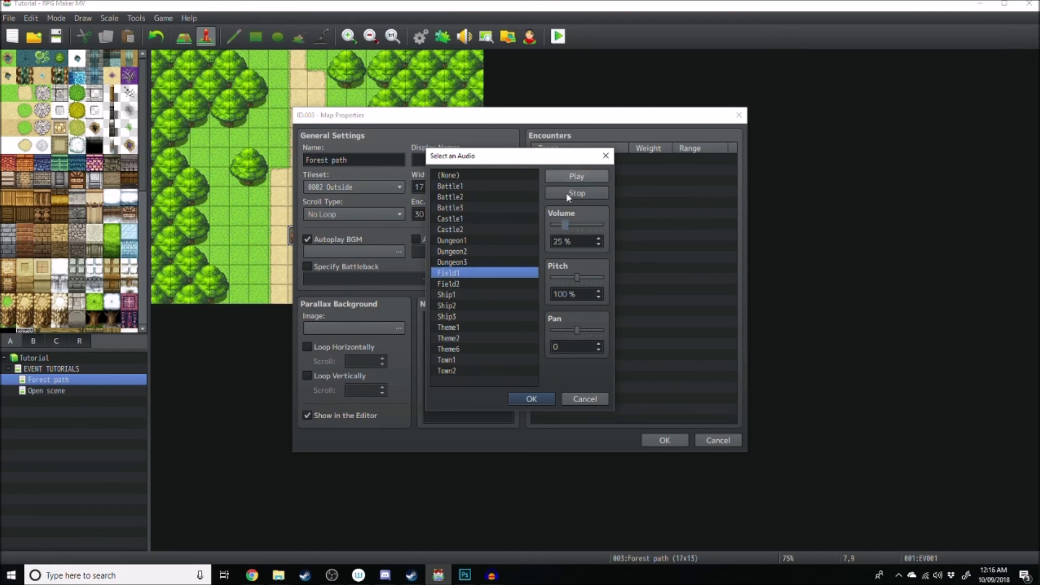
{"action": "left_click", "coordinate": [531, 399]}
{"action": "left_click", "coordinate": [665, 440]}
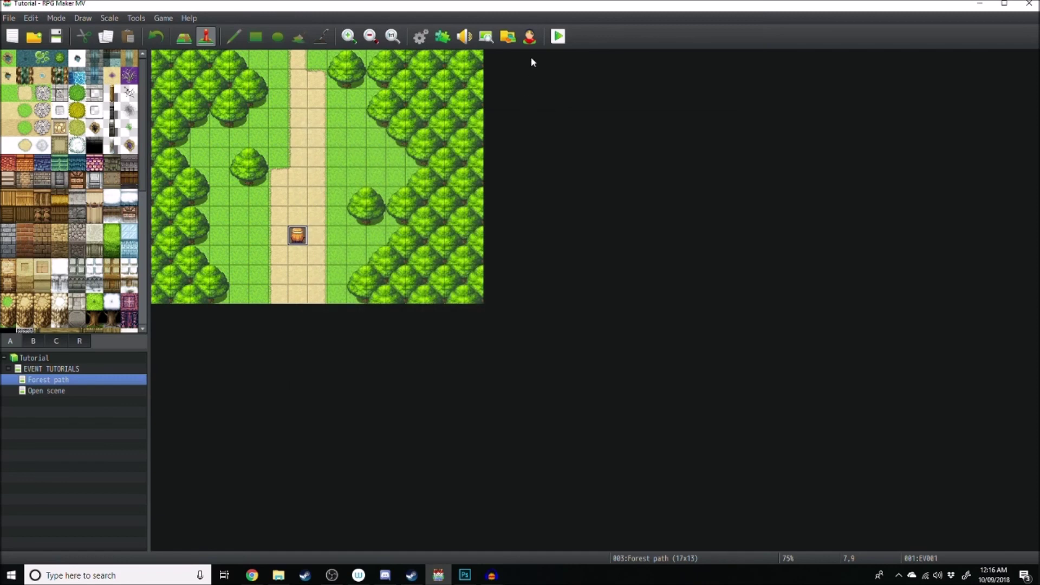
Step: Save the project and start a playtest with New Game
{"action": "left_click", "coordinate": [558, 36]}
{"action": "left_click", "coordinate": [475, 303]}
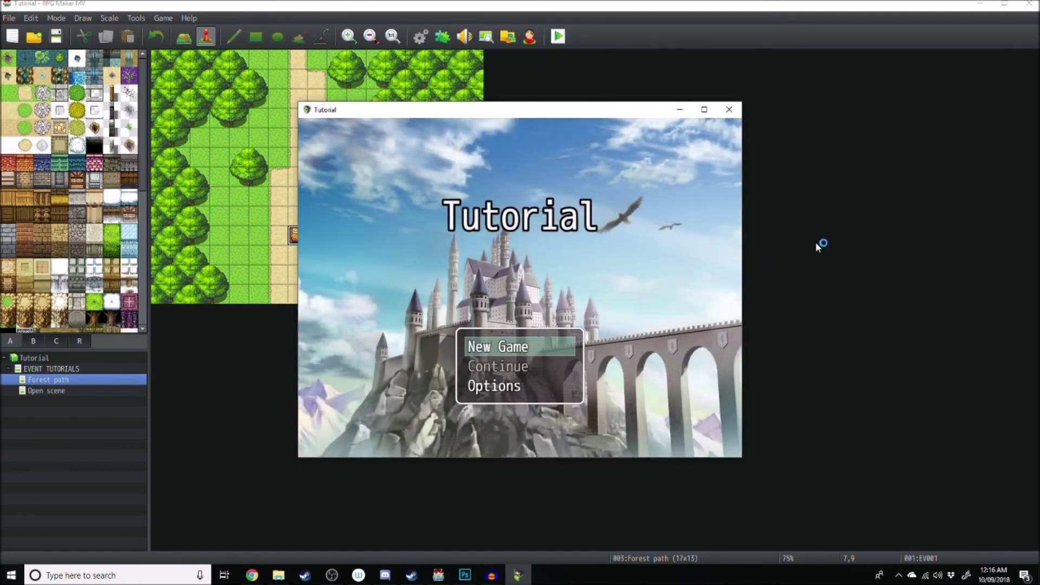
{"action": "key", "text": "Return"}
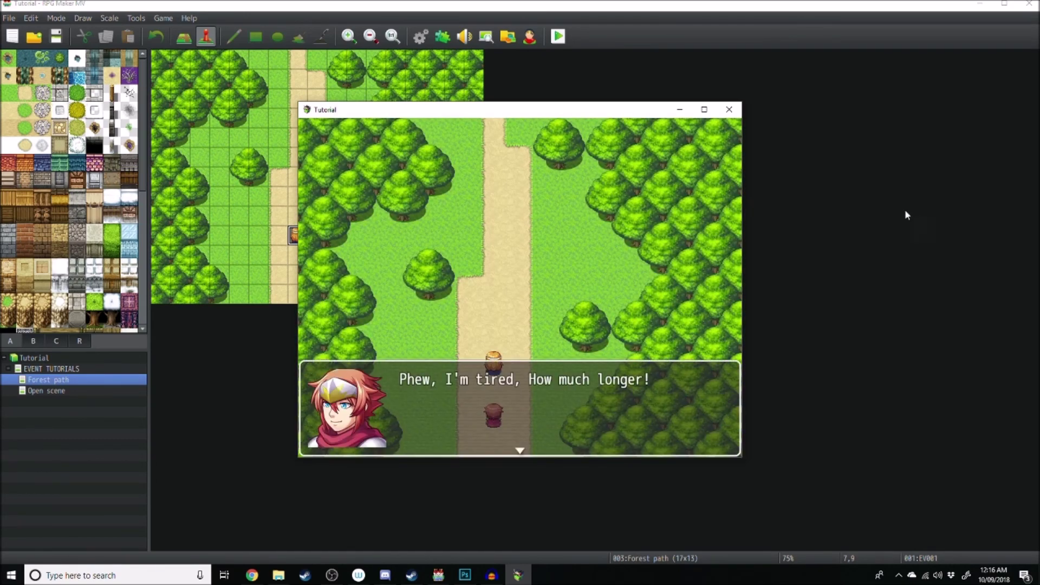
Step: Advance through all six cutscene lines to "Fine, let's go.", then walk the hero up and left
{"action": "key", "text": "Return"}
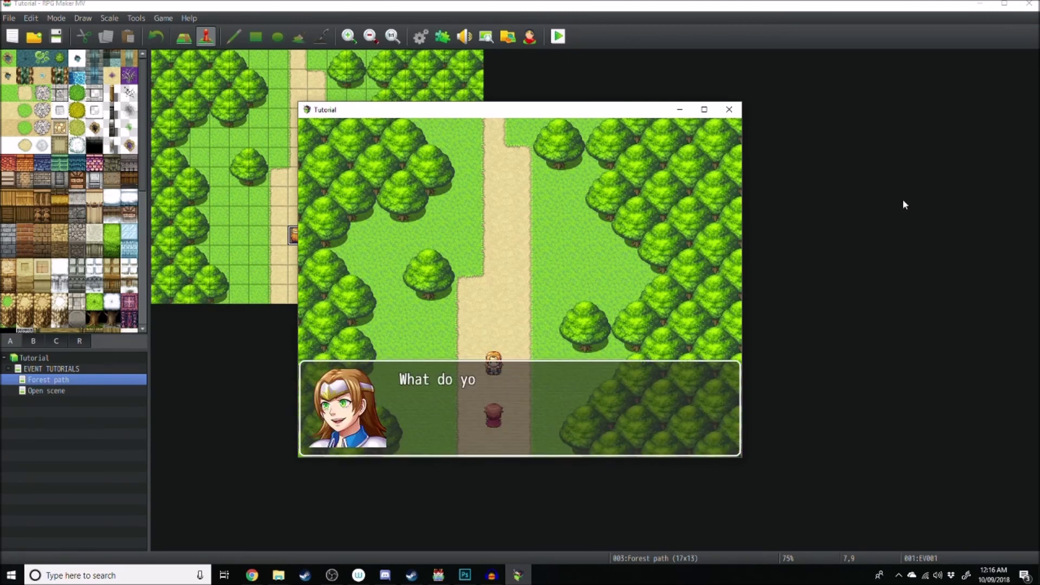
{"action": "key", "text": "Return"}
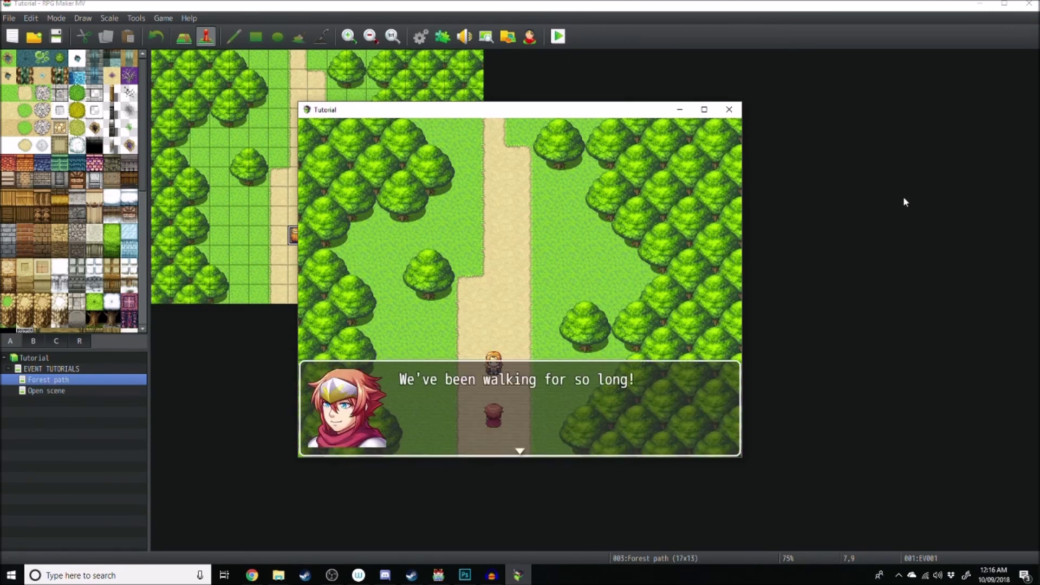
{"action": "key", "text": "Return"}
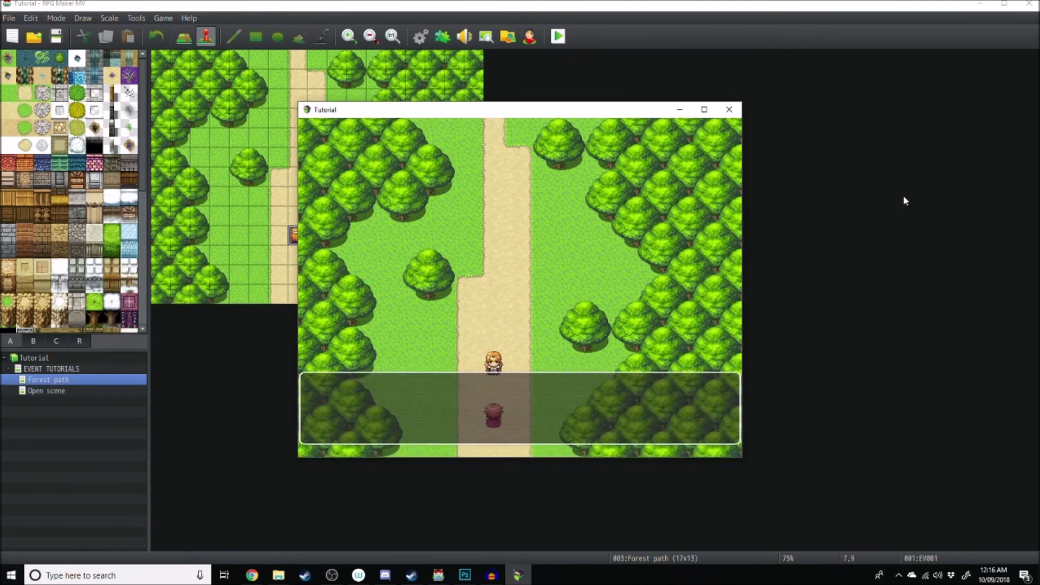
{"action": "key", "text": "Return"}
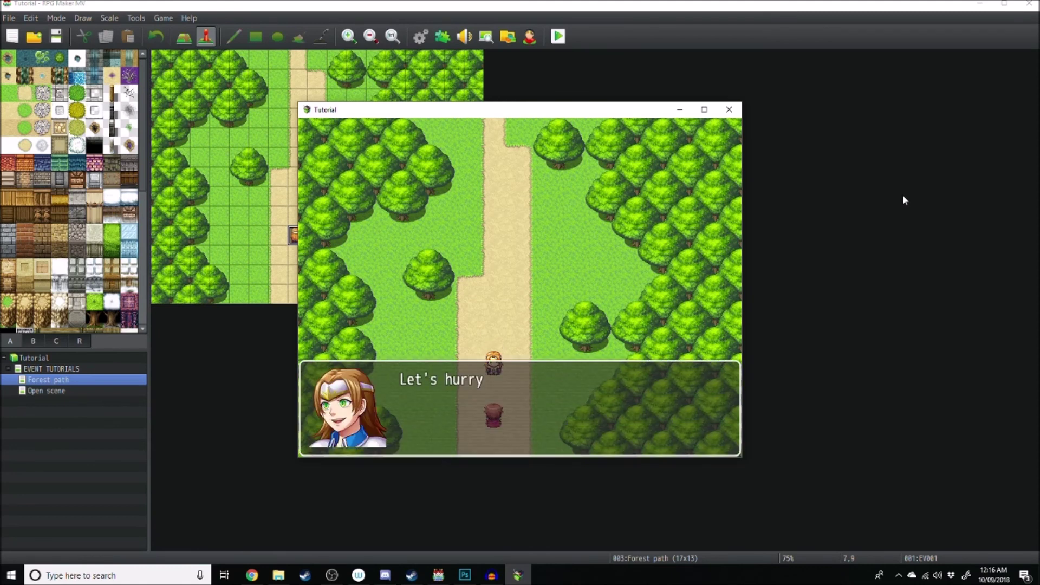
{"action": "key", "text": "Return"}
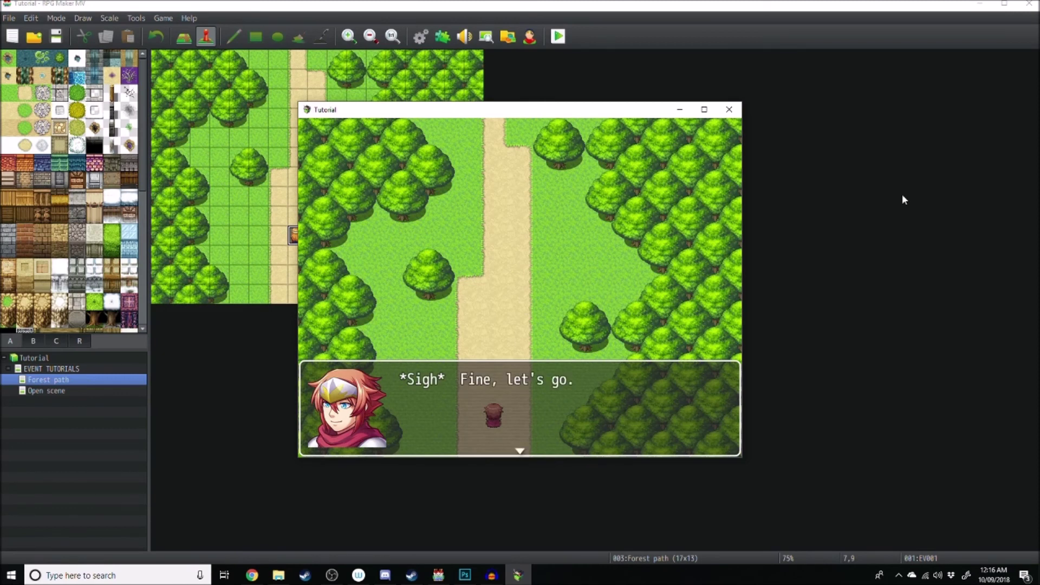
{"action": "key", "text": "Return"}
{"action": "key", "text": "Up"}
{"action": "key", "text": "Left"}
{"action": "key", "text": "Up"}
{"action": "key", "text": "Left"}
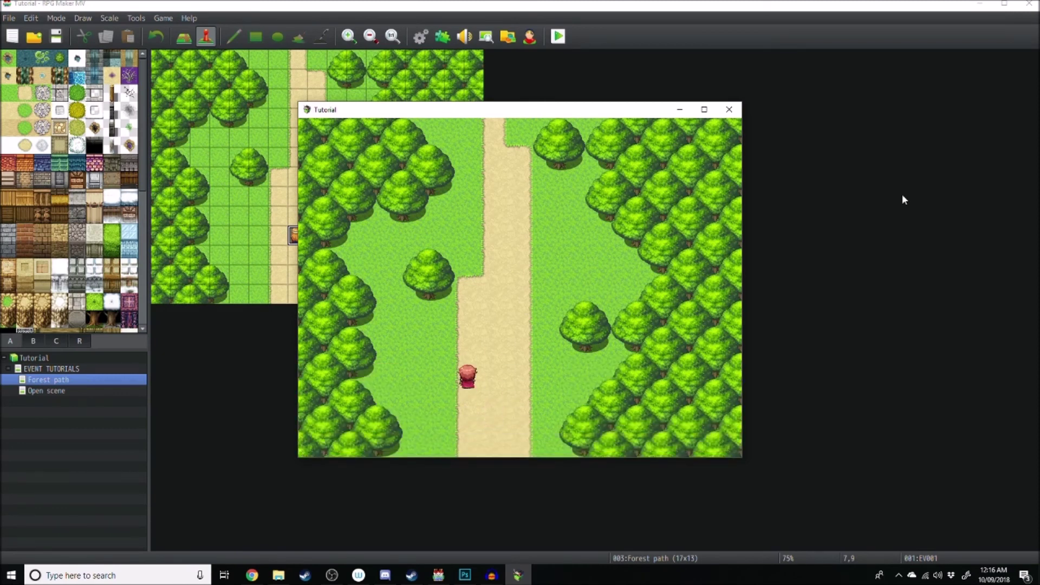
{"action": "left_click", "coordinate": [730, 109]}
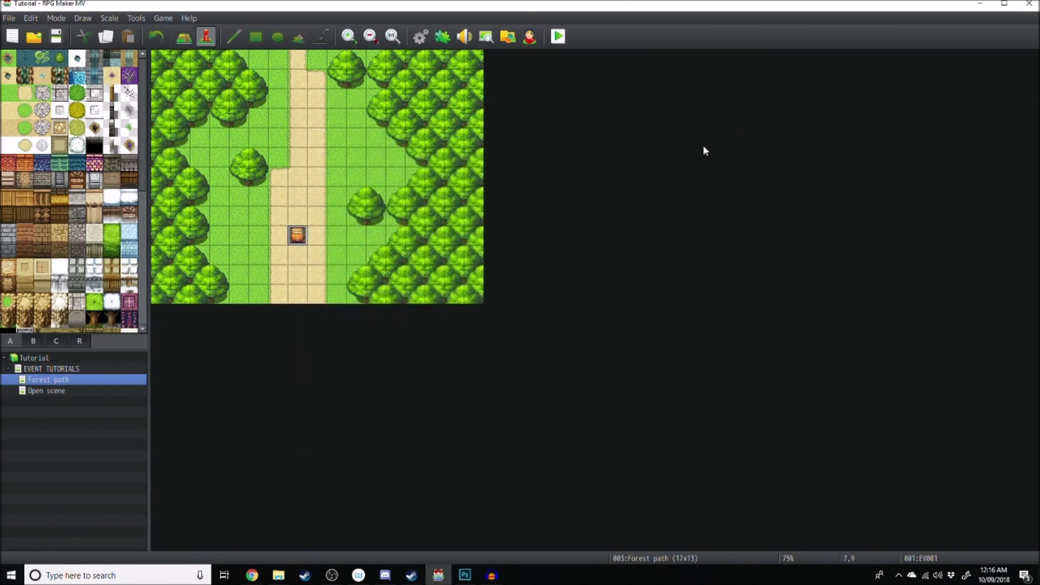